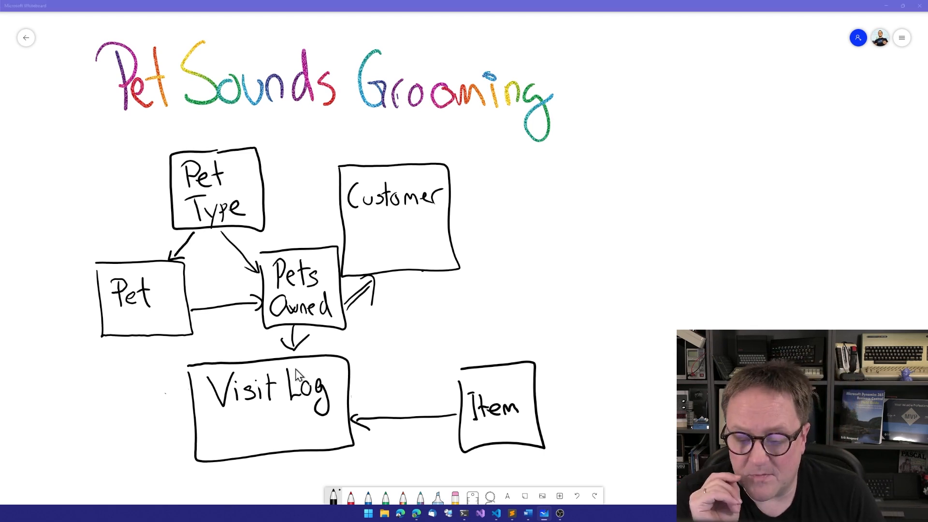
# Step: Switch to Business Central and start a new feature based on the Data Table template in the Simple Object Designer
pyautogui.hotkey('alt', 'Tab')
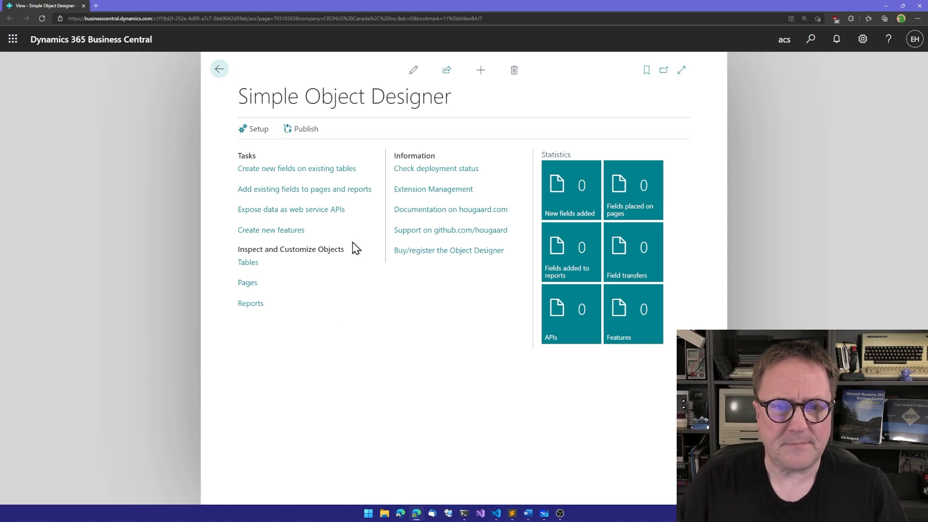
pyautogui.click(263, 231)
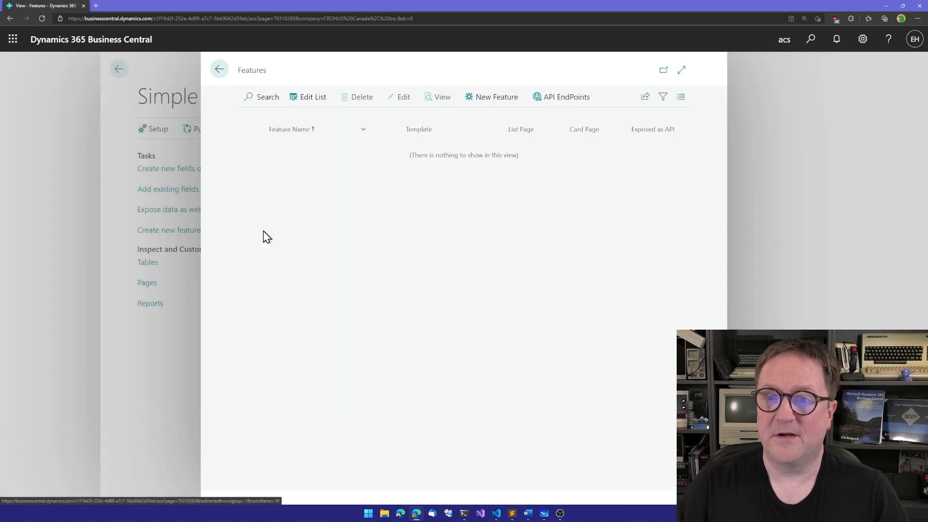
pyautogui.click(494, 101)
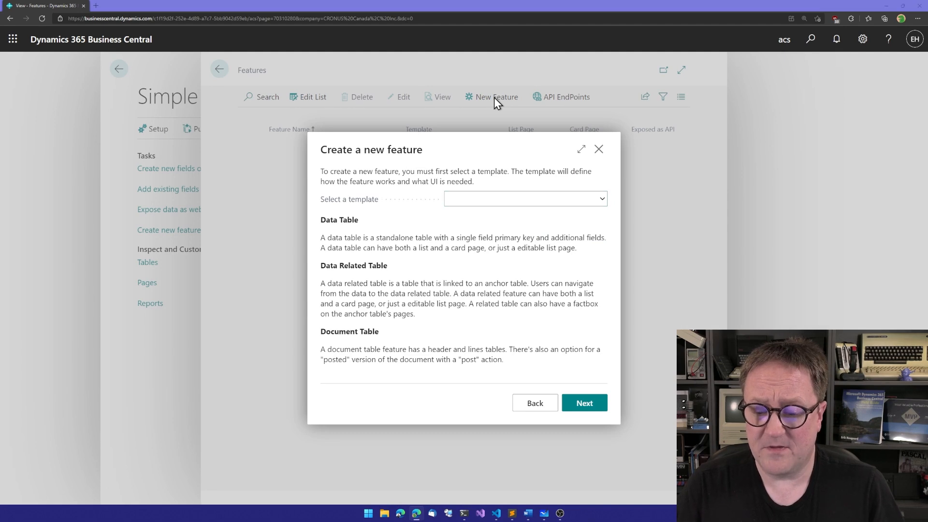
pyautogui.hotkey('alt', 'Tab')
pyautogui.hotkey('alt', 'Tab')
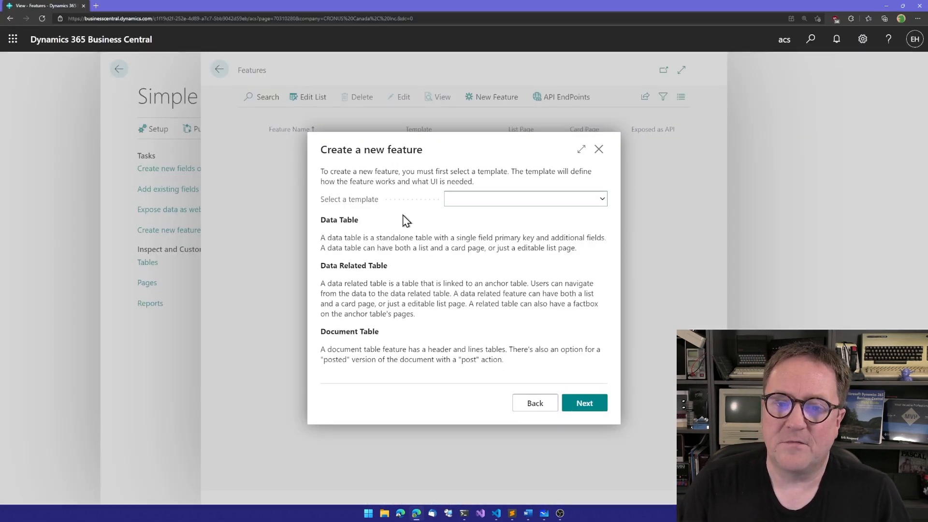
pyautogui.click(475, 201)
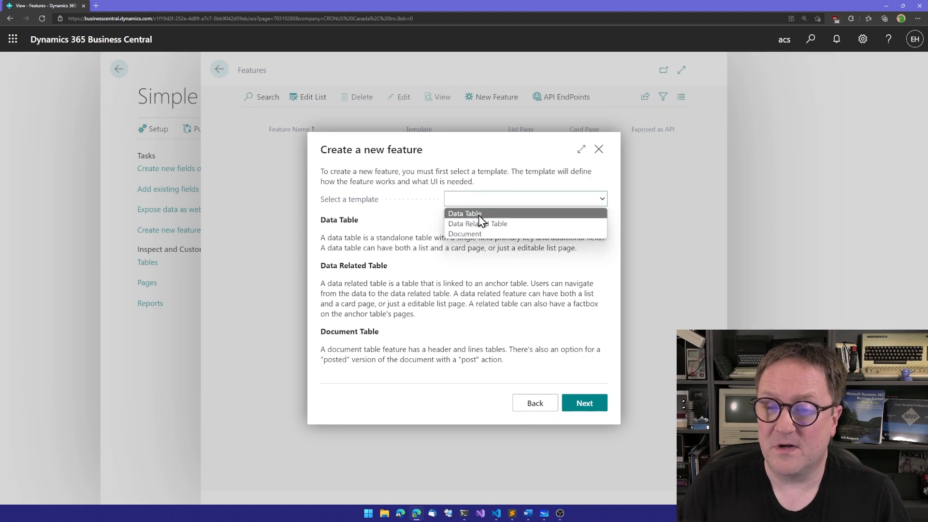
pyautogui.click(479, 216)
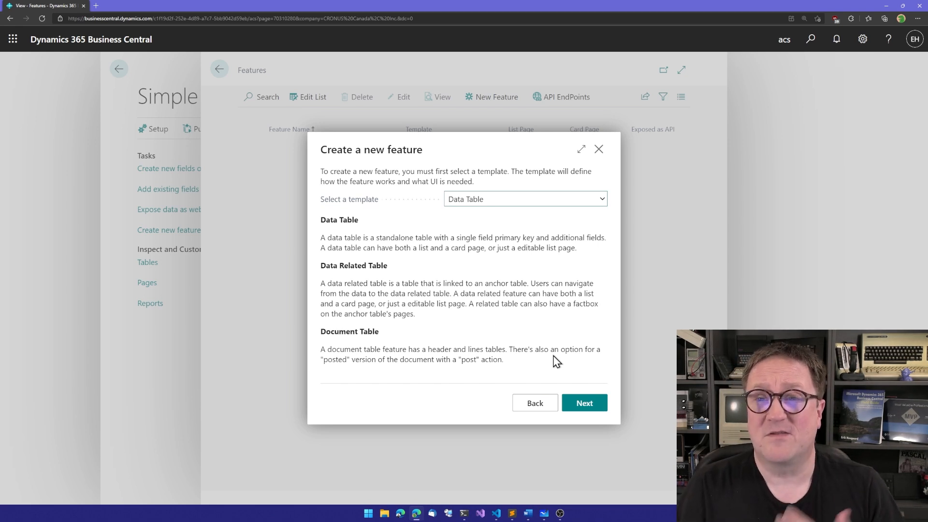
pyautogui.click(582, 406)
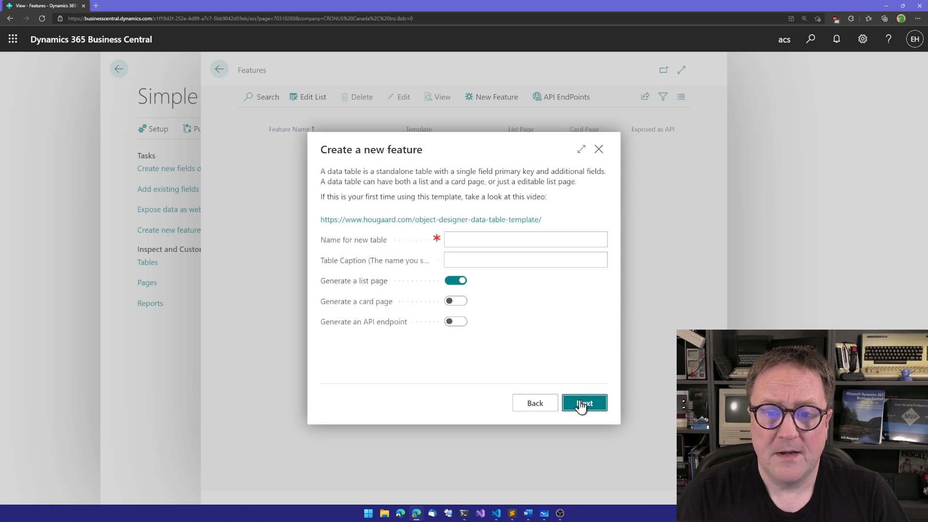
# Step: Name the new table PetType with caption Pet Type, enable its API endpoint, and complete the feature wizard
pyautogui.click(478, 239)
pyautogui.write('PetType')
pyautogui.press('Tab')
pyautogui.write('Pet Type')
pyautogui.press('Tab')
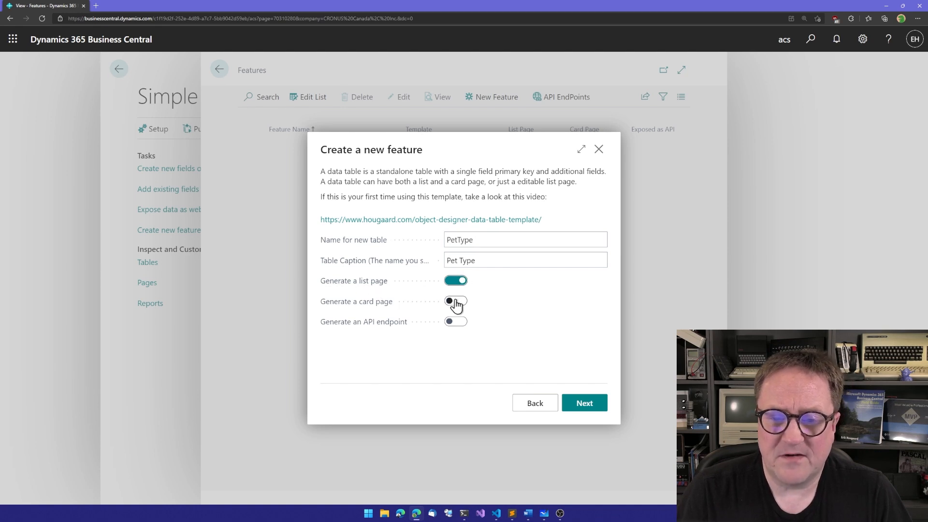
pyautogui.click(457, 323)
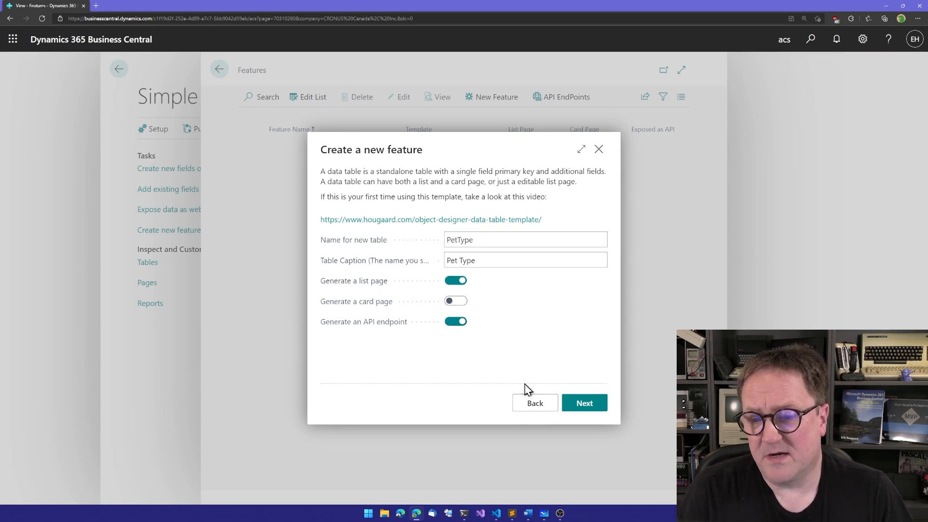
pyautogui.click(586, 407)
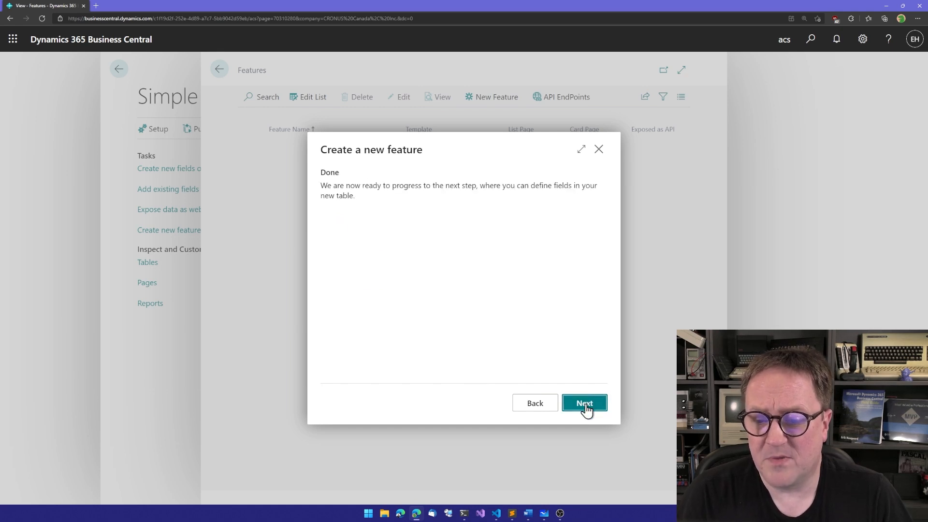
pyautogui.click(586, 404)
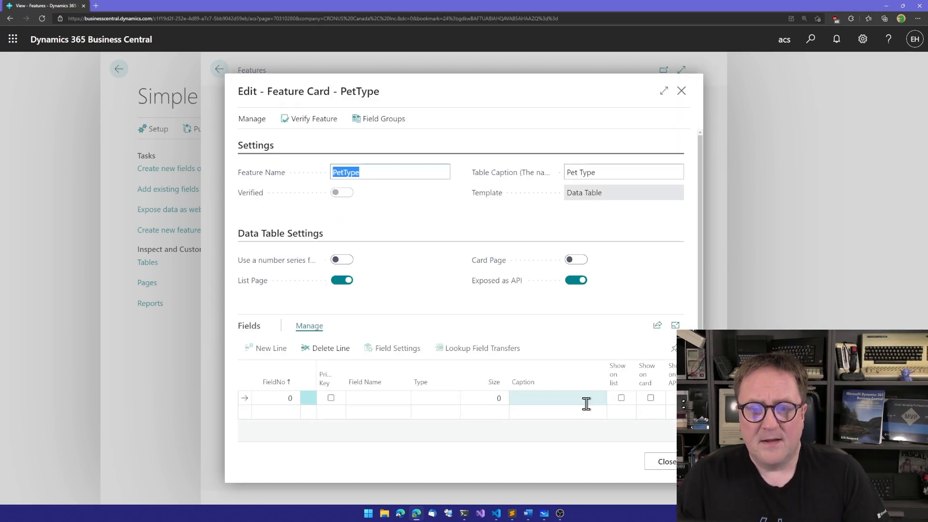
# Step: Add field 1 to PetType as the primary key, named Type, with type Code
pyautogui.click(675, 326)
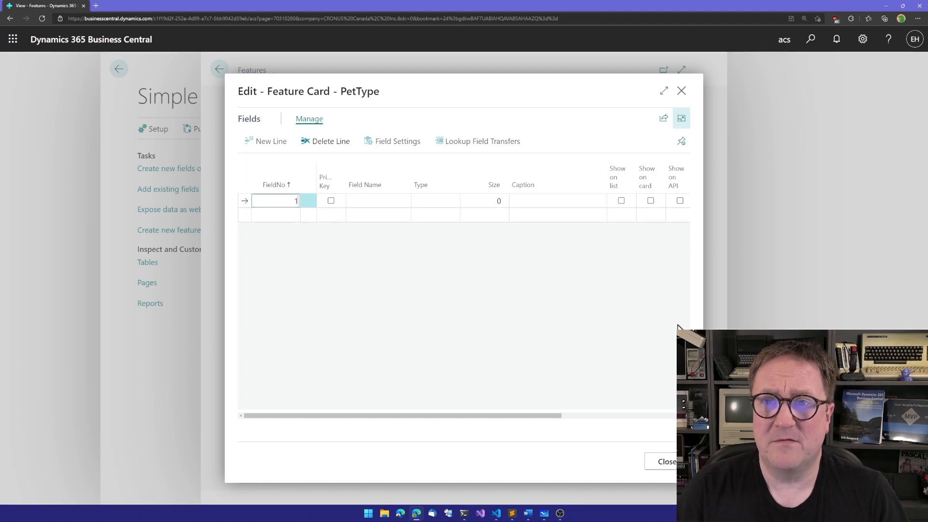
pyautogui.press('Tab')
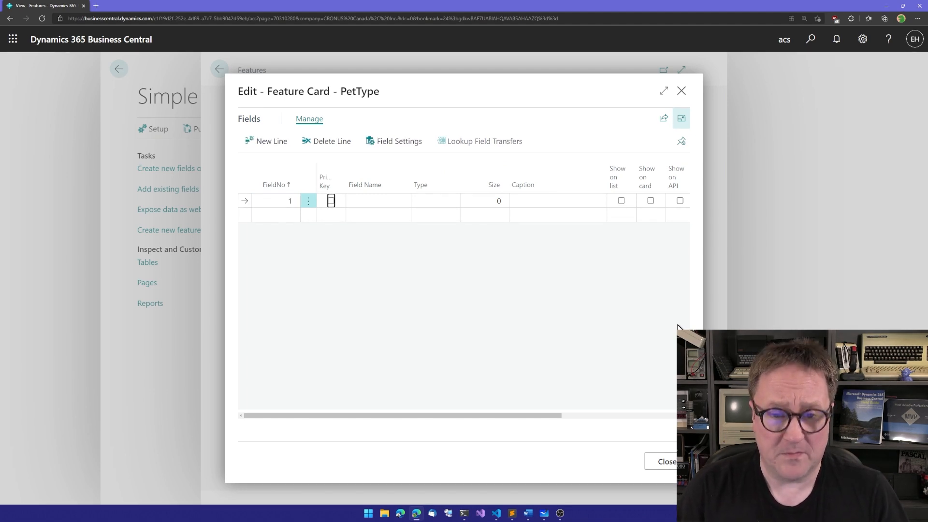
pyautogui.press('space')
pyautogui.press('Tab')
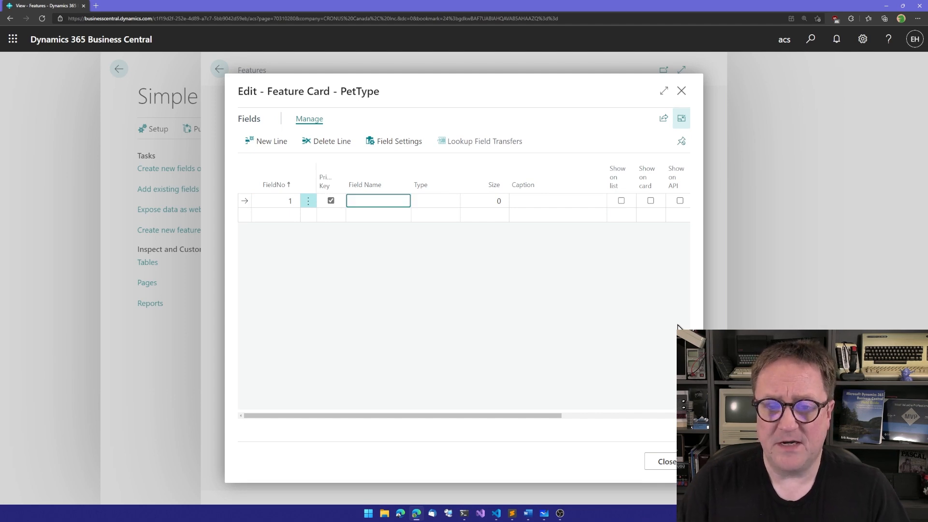
pyautogui.write('Type')
pyautogui.press('Tab')
pyautogui.write('c')
pyautogui.press('Tab')
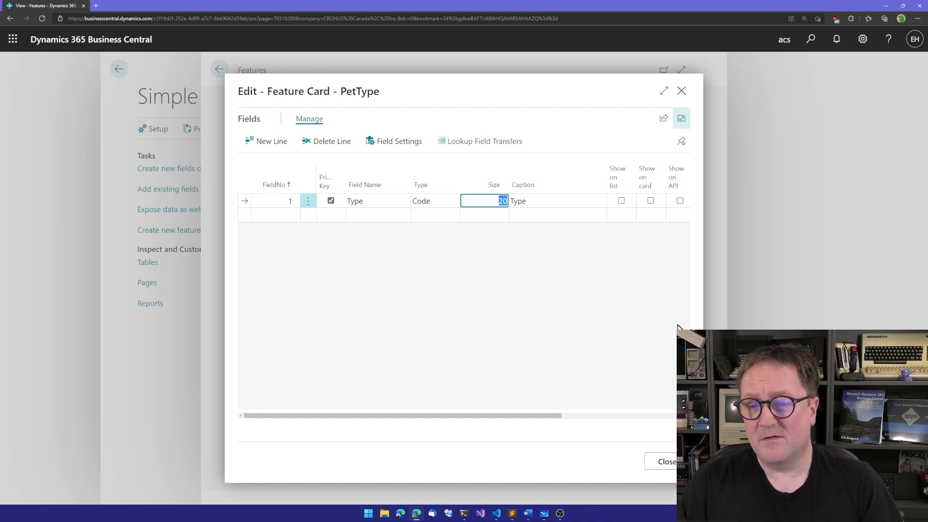
# Step: Set the Type field to show on the list and on the API
pyautogui.press('Tab')
pyautogui.press('Tab')
pyautogui.press('space')
pyautogui.press('Tab')
pyautogui.press('Tab')
pyautogui.hotkey('shift', 'Tab')
pyautogui.hotkey('shift', 'Tab')
pyautogui.hotkey('shift', 'Tab')
pyautogui.hotkey('shift', 'Tab')
pyautogui.hotkey('shift', 'Tab')
pyautogui.hotkey('shift', 'Tab')
pyautogui.hotkey('shift', 'Tab')
pyautogui.hotkey('shift', 'Tab')
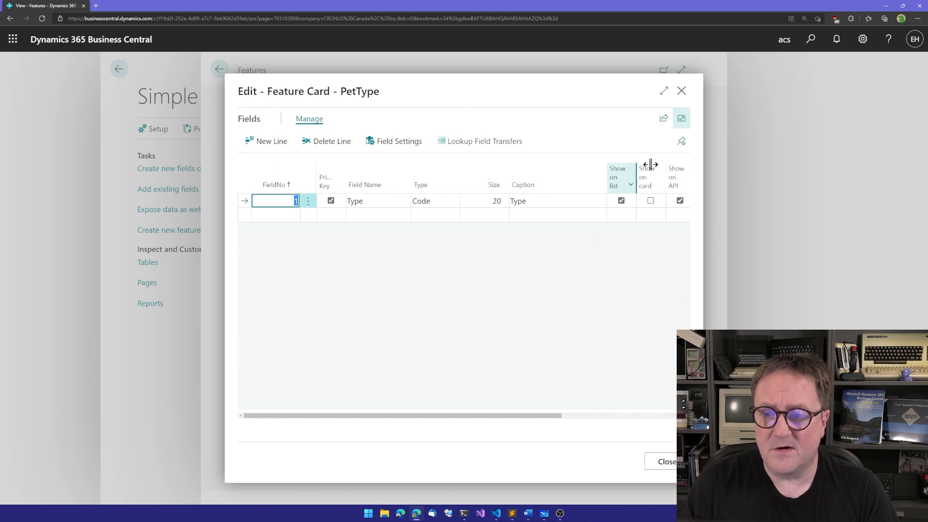
# Step: Add field 2 to PetType, named Description, with type Text
pyautogui.press('Down')
pyautogui.write('2')
pyautogui.press('Tab')
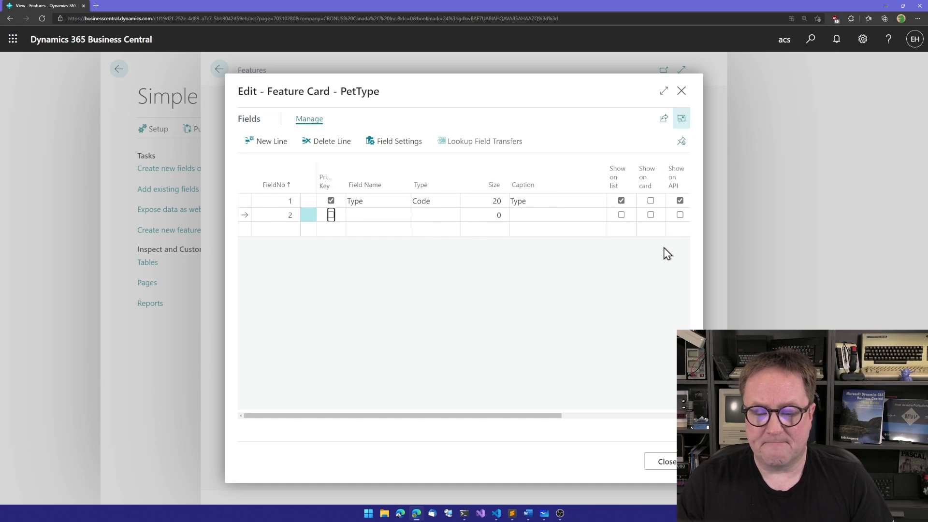
pyautogui.press('Tab')
pyautogui.write('Description')
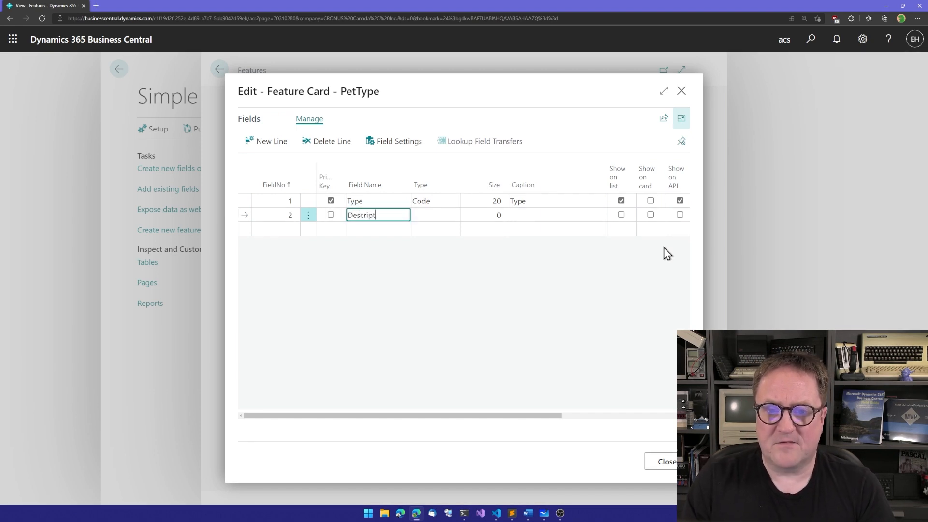
pyautogui.press('Tab')
pyautogui.write('Text')
# Step: Set the Description field to show on the list and on the API
pyautogui.press('Tab')
pyautogui.press('Tab')
pyautogui.press('Tab')
pyautogui.press('space')
pyautogui.press('Tab')
pyautogui.press('Tab')
pyautogui.hotkey('shift', 'Tab')
pyautogui.hotkey('shift', 'Tab')
pyautogui.hotkey('shift', 'Tab')
pyautogui.hotkey('shift', 'Tab')
pyautogui.hotkey('shift', 'Tab')
pyautogui.hotkey('shift', 'Tab')
pyautogui.hotkey('shift', 'Tab')
# Step: Add field 3 to PetType, named Group, with type Option
pyautogui.press('Down')
pyautogui.write('3')
pyautogui.press('Tab')
pyautogui.press('Tab')
pyautogui.write('Group')
pyautogui.press('Tab')
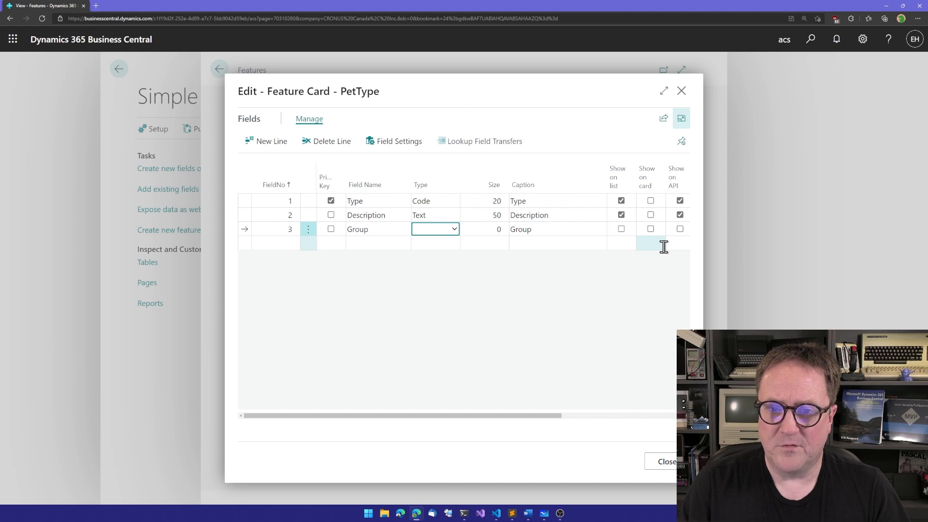
pyautogui.press('o')
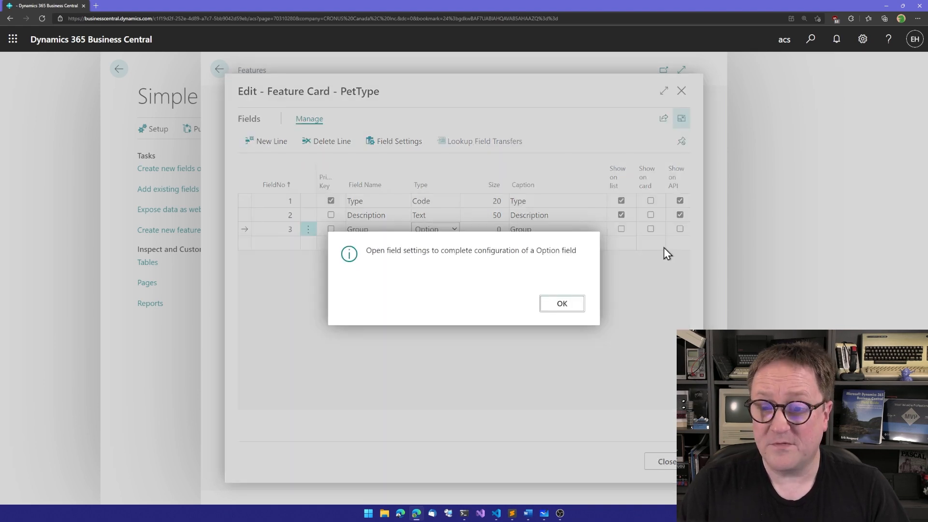
pyautogui.press('Return')
# Step: Set the Group field to show on the list and on the API
pyautogui.press('Tab')
pyautogui.press('Tab')
pyautogui.press('Tab')
pyautogui.press('space')
pyautogui.press('Tab')
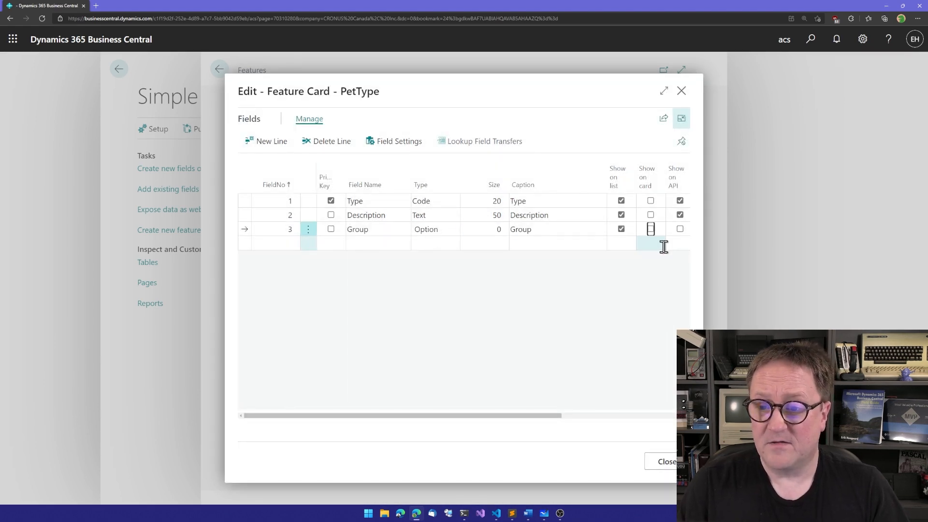
pyautogui.press('Tab')
# Step: Set the Group field's option members to Dog,Cat,Reptile,Horse,Rabbit and close the PetType feature card
pyautogui.click(388, 142)
pyautogui.click(585, 354)
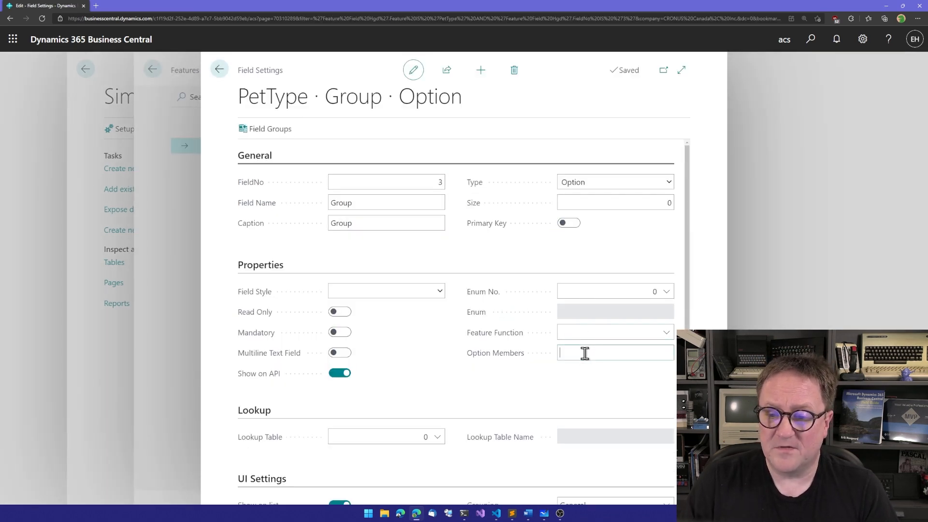
pyautogui.write('Dog,Ca')
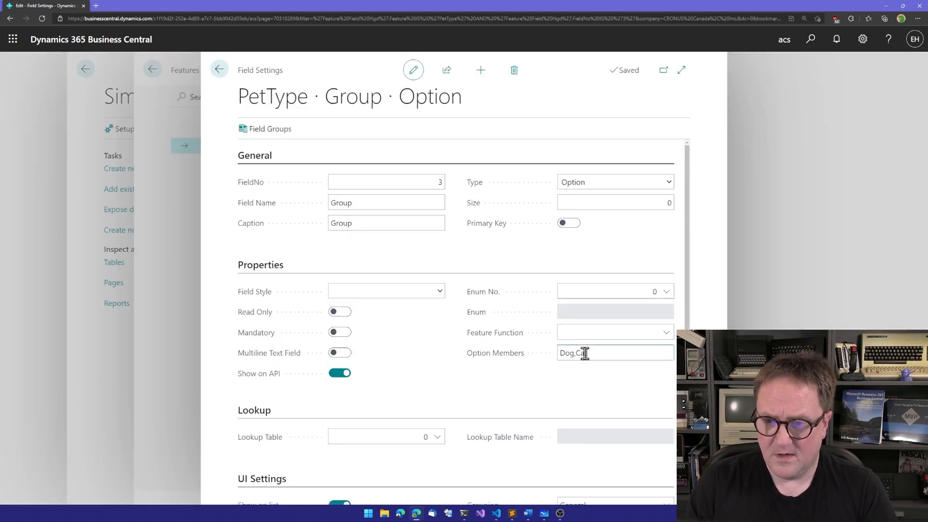
pyautogui.write('t,Reptile,Horse,Rabbit')
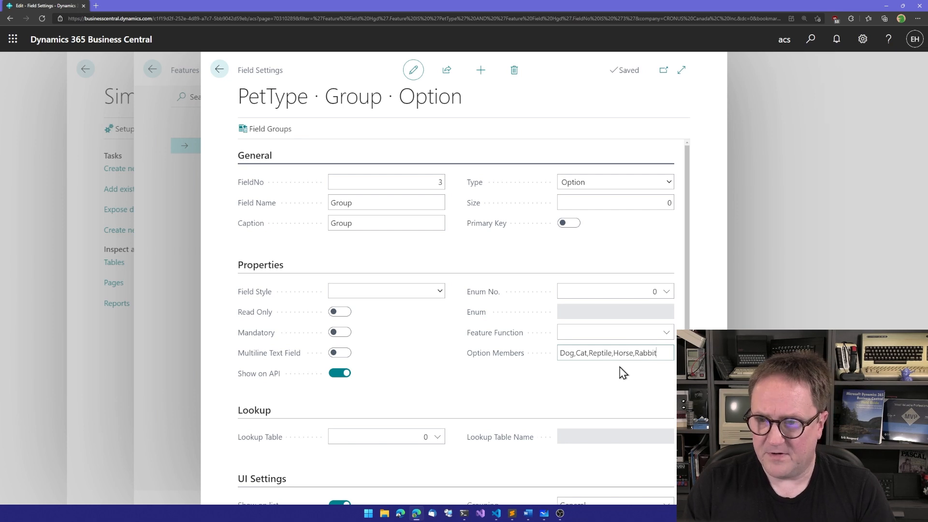
pyautogui.press('Tab')
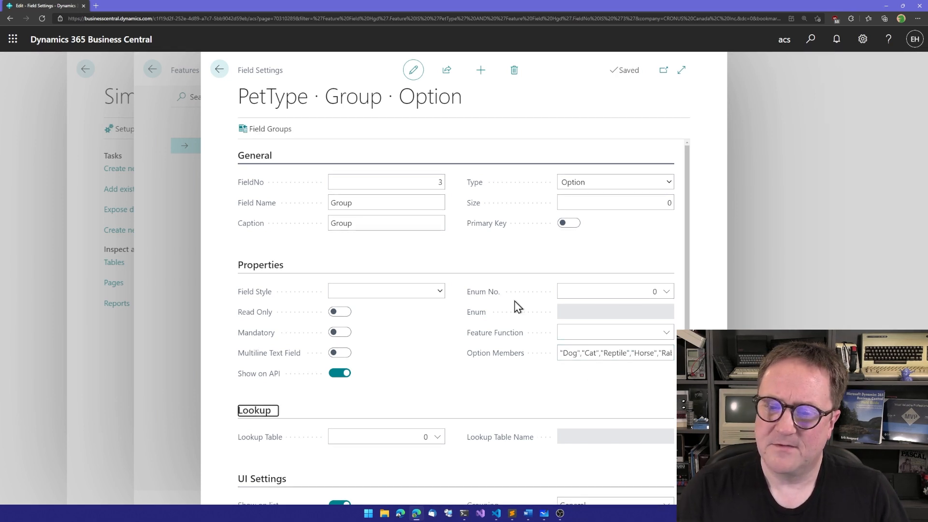
pyautogui.click(220, 71)
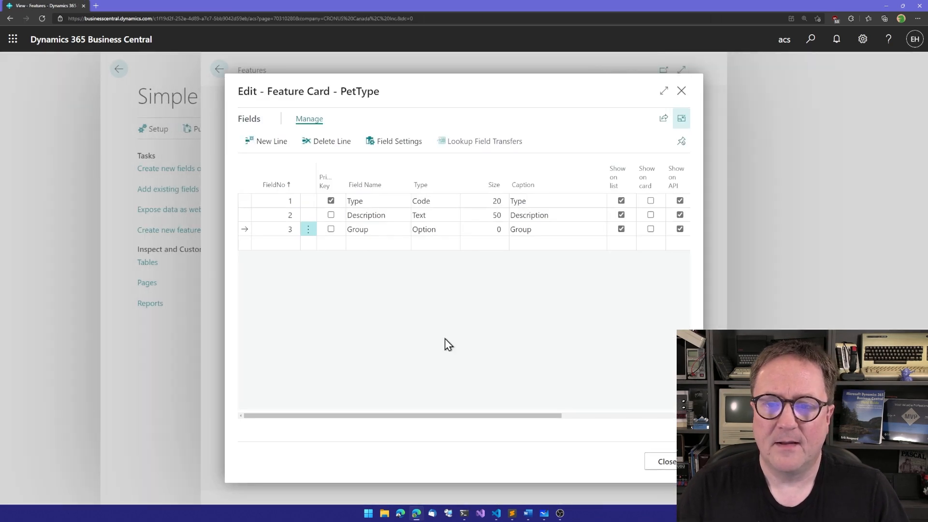
pyautogui.click(682, 120)
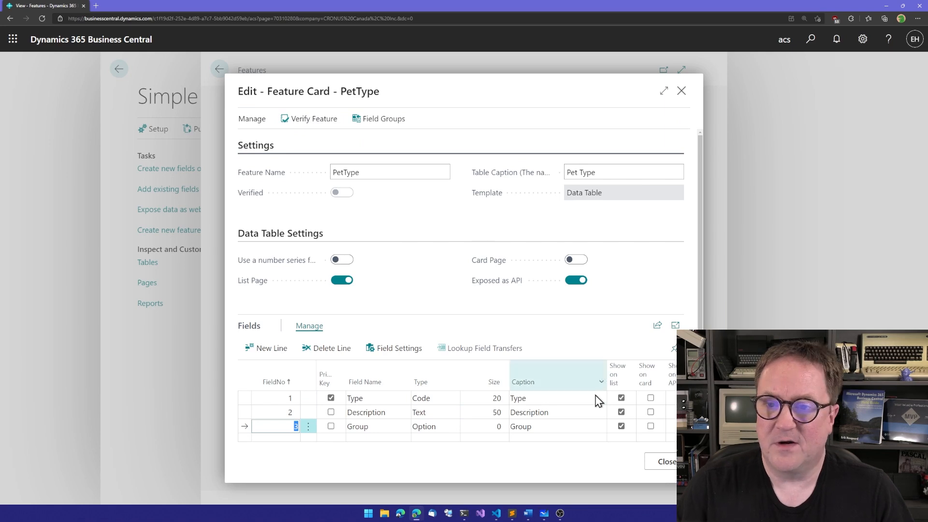
pyautogui.click(665, 465)
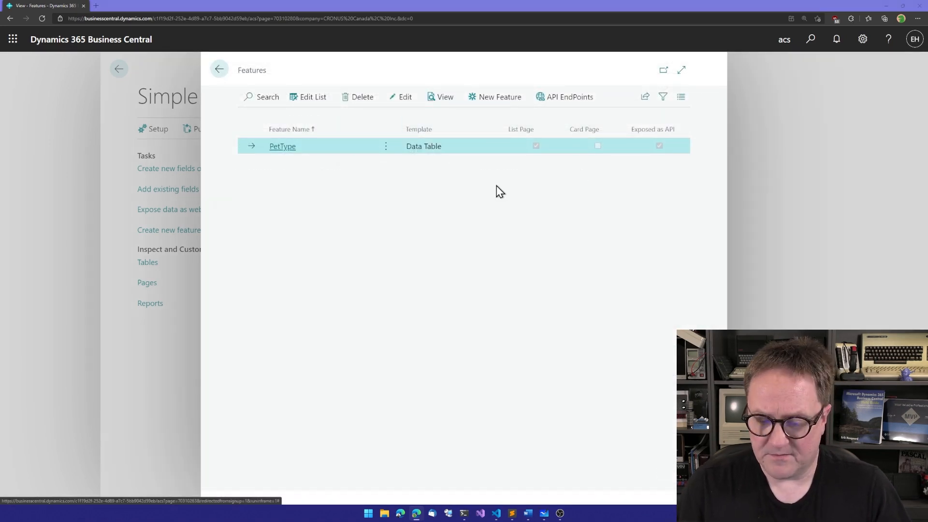
# Step: Check the whiteboard diagram for the next table and start another new feature with the Data Table template
pyautogui.hotkey('alt', 'Tab')
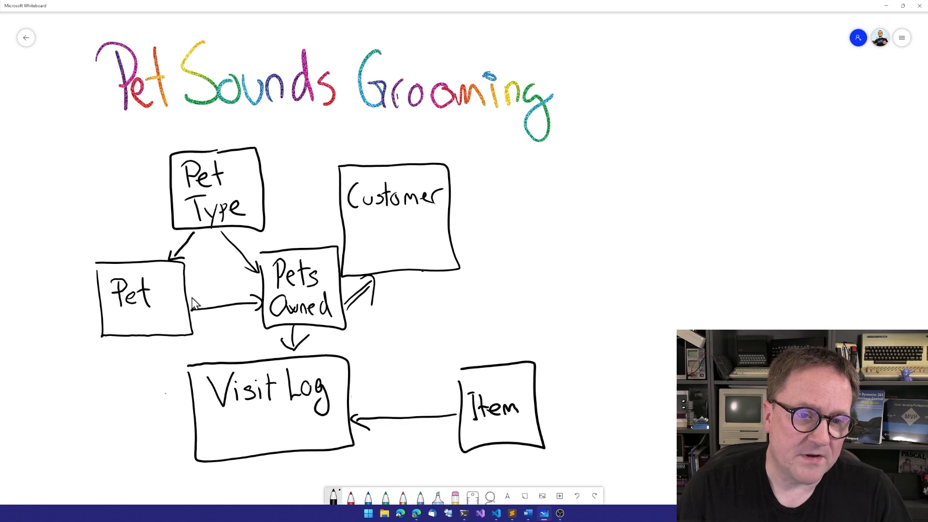
pyautogui.hotkey('alt', 'Tab')
pyautogui.click(491, 104)
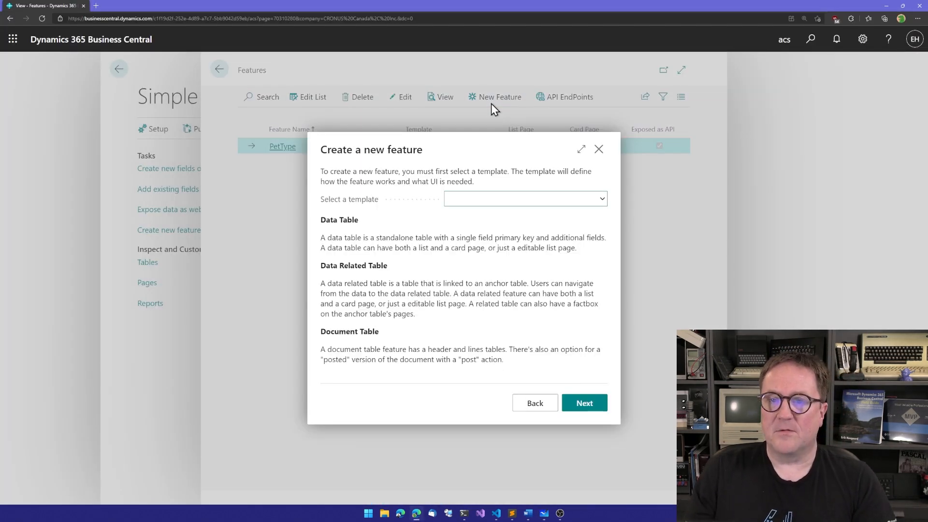
pyautogui.click(445, 201)
pyautogui.click(482, 211)
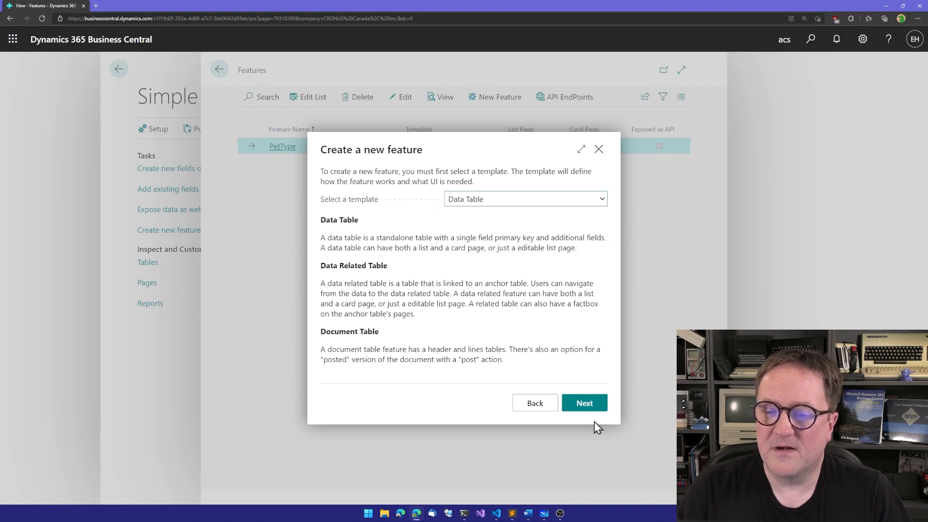
pyautogui.click(588, 405)
# Step: Name the new table Pet with caption Pet, and enable its card page and API endpoint
pyautogui.click(497, 239)
pyautogui.write('Pet')
pyautogui.press('Tab')
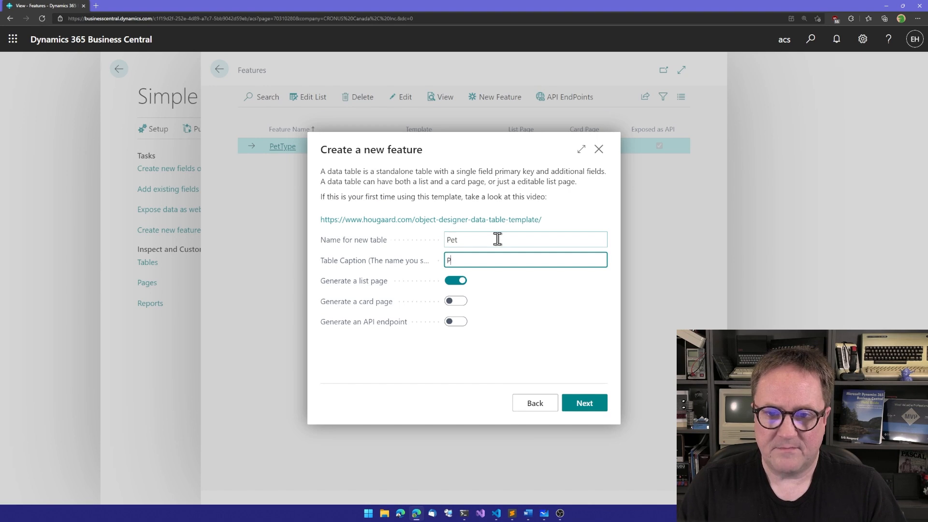
pyautogui.press('Tab')
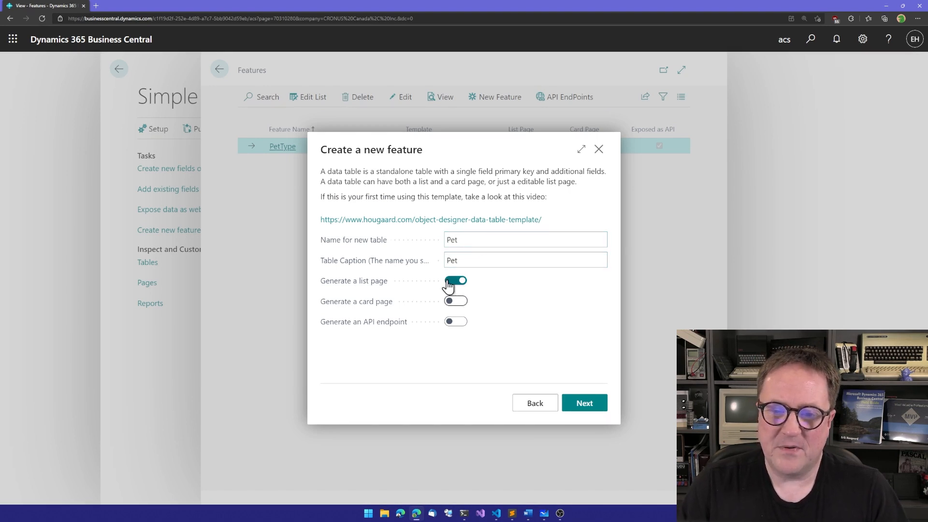
pyautogui.click(450, 302)
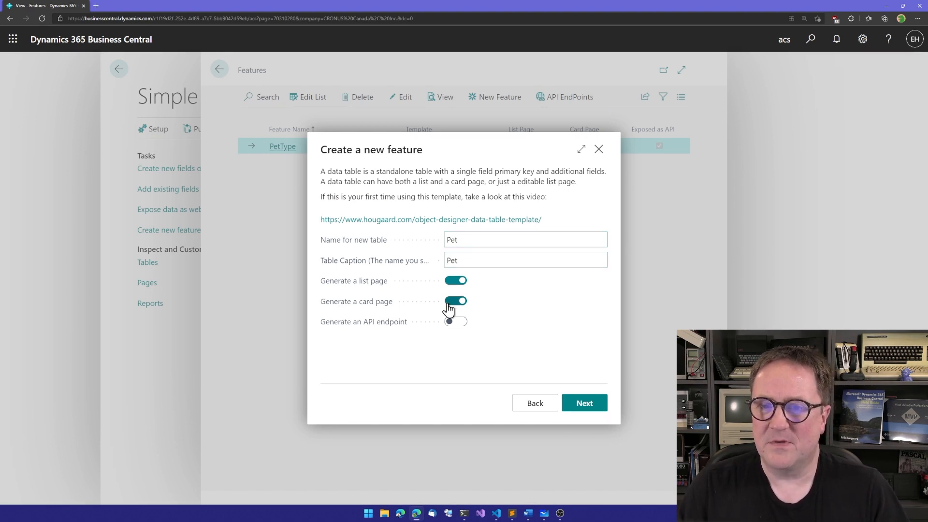
pyautogui.click(455, 322)
pyautogui.click(583, 406)
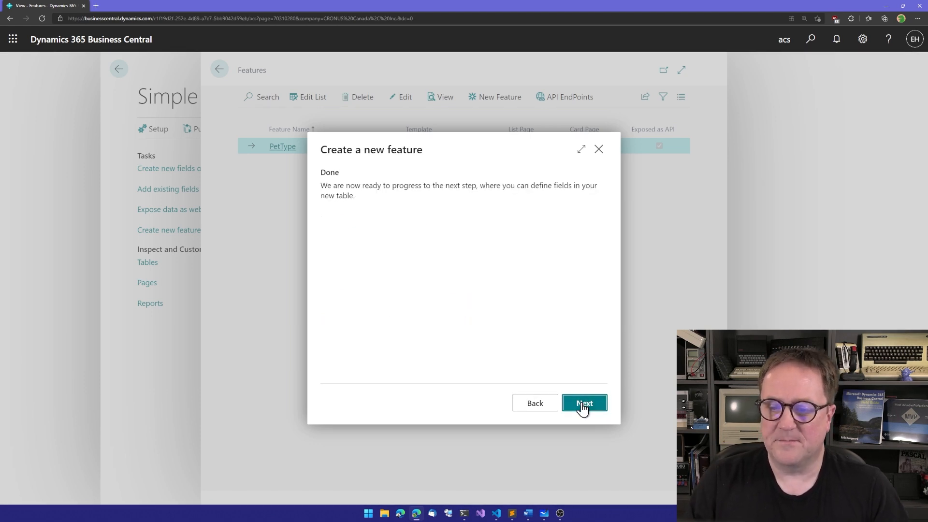
# Step: Finish the feature setup and add field 1 named PetNo as the Pet table's primary key
pyautogui.click(583, 406)
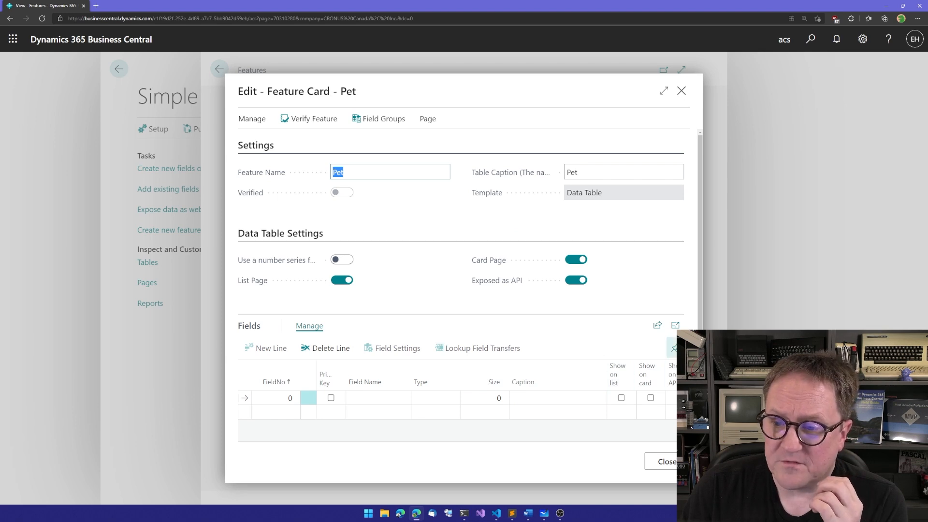
pyautogui.click(676, 325)
pyautogui.write('1')
pyautogui.press('Tab')
pyautogui.press('Tab')
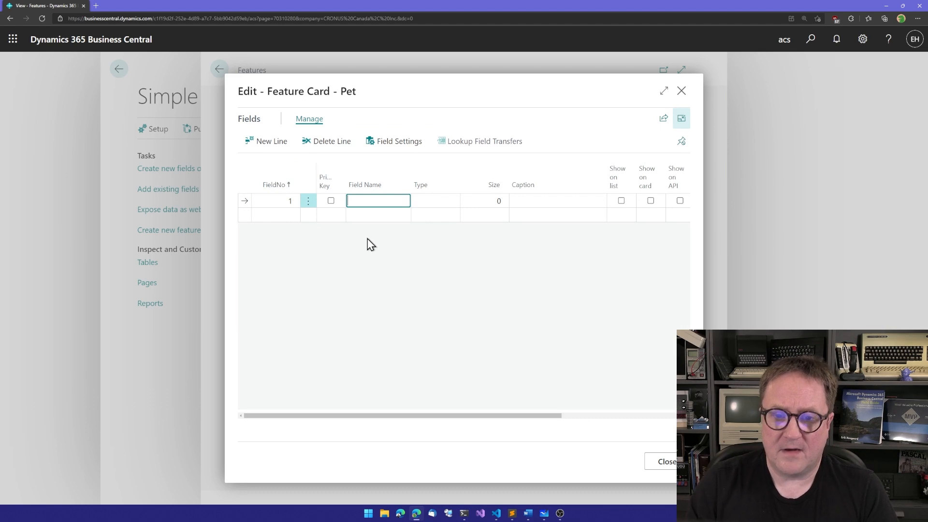
pyautogui.hotkey('shift', 'Tab')
pyautogui.press('space')
pyautogui.press('Tab')
pyautogui.write('PetNo')
pyautogui.press('Tab')
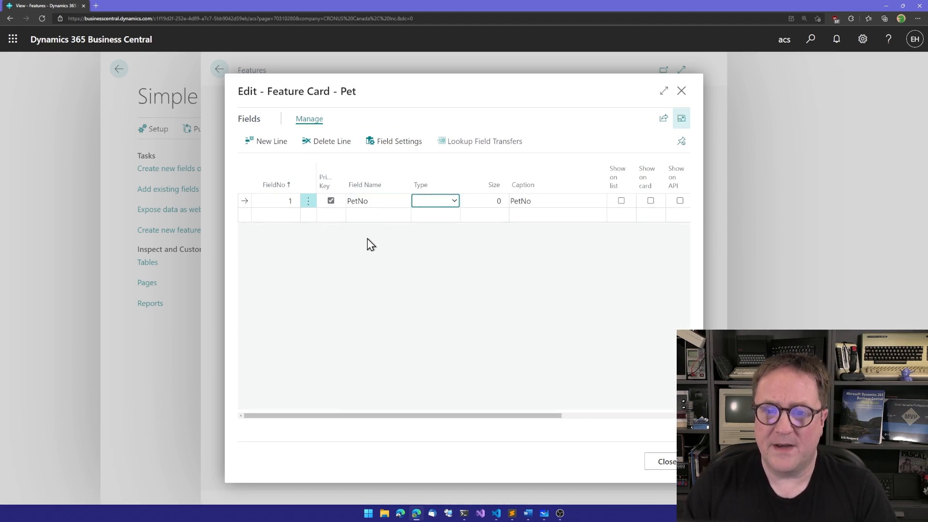
# Step: Make PetNo a Code field of size 20 with the caption Pet No
pyautogui.write('Code')
pyautogui.press('Tab')
pyautogui.press('Tab')
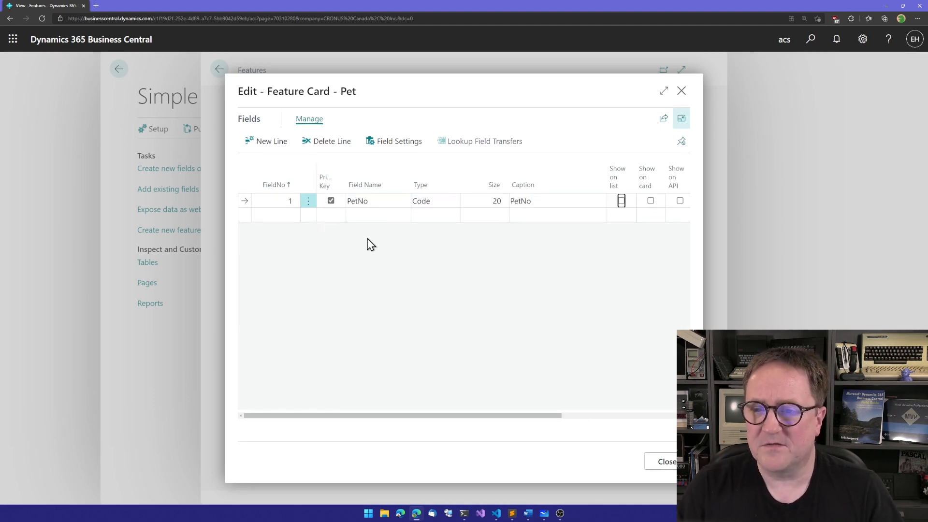
pyautogui.write('Pet No.')
pyautogui.press('Tab')
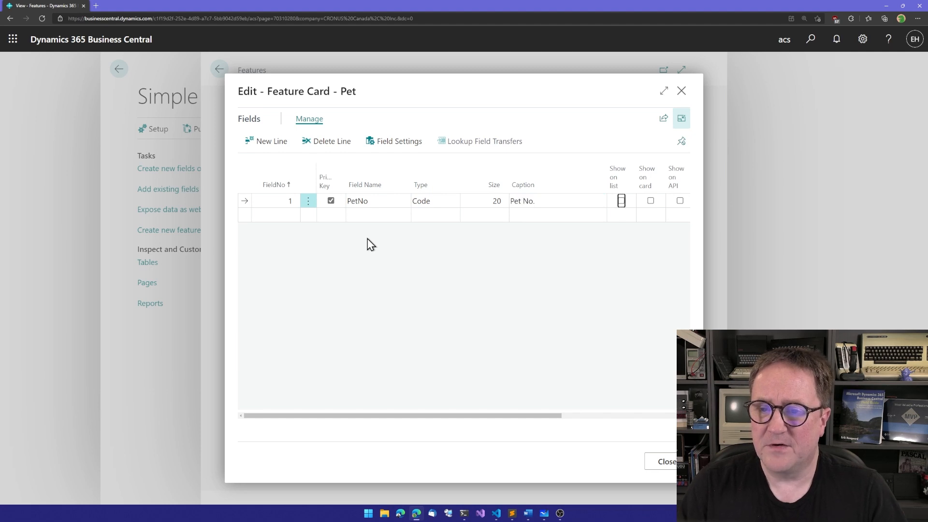
# Step: Set the PetNo field to show on the list, the card and the API
pyautogui.press('Tab')
pyautogui.press('space')
pyautogui.press('Tab')
pyautogui.press('space')
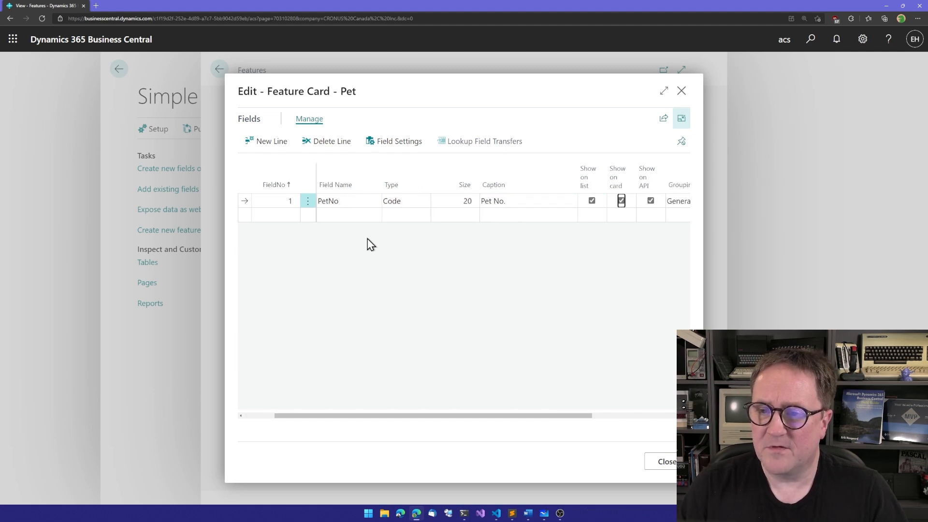
# Step: Add field 2 named Type to the Pet table
pyautogui.hotkey('shift', 'Tab')
pyautogui.hotkey('shift', 'Tab')
pyautogui.hotkey('shift', 'Tab')
pyautogui.hotkey('shift', 'Tab')
pyautogui.hotkey('shift', 'Tab')
pyautogui.hotkey('shift', 'Tab')
pyautogui.hotkey('shift', 'Tab')
pyautogui.press('Down')
pyautogui.write('2')
pyautogui.press('Tab')
pyautogui.press('Tab')
pyautogui.write('Type')
pyautogui.press('Tab')
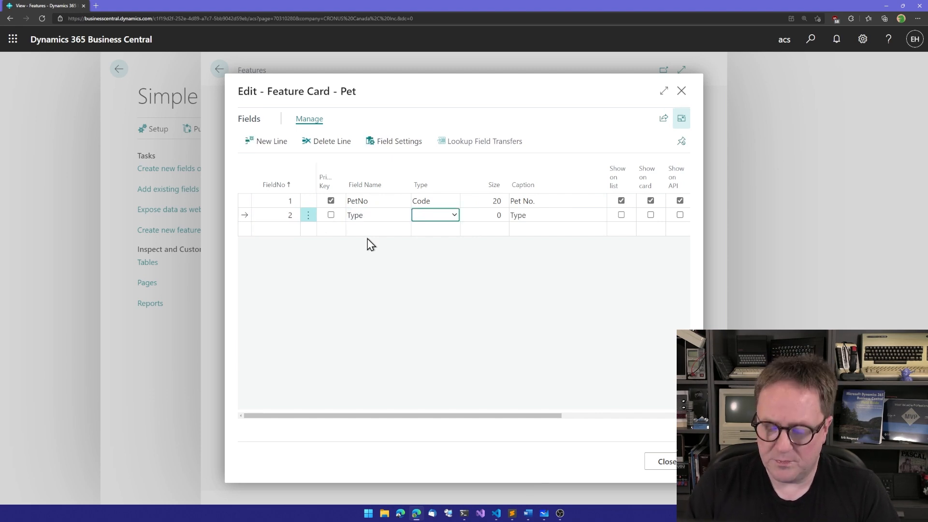
# Step: Set the Type field's data type to Lookup
pyautogui.press('l')
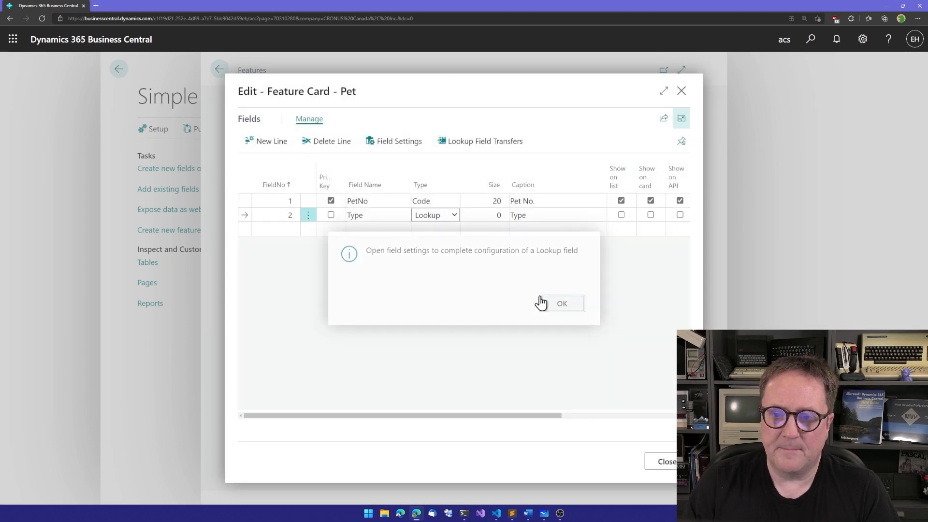
pyautogui.click(541, 303)
pyautogui.click(453, 212)
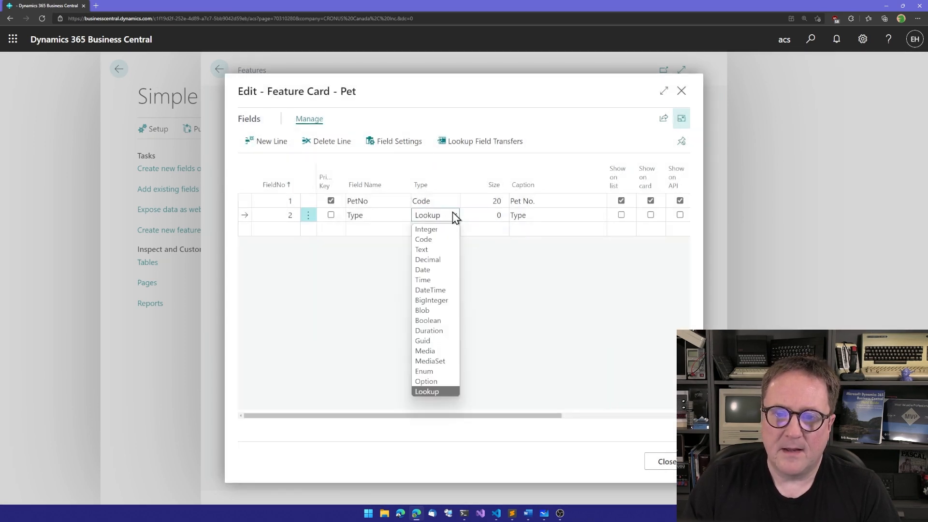
pyautogui.click(446, 394)
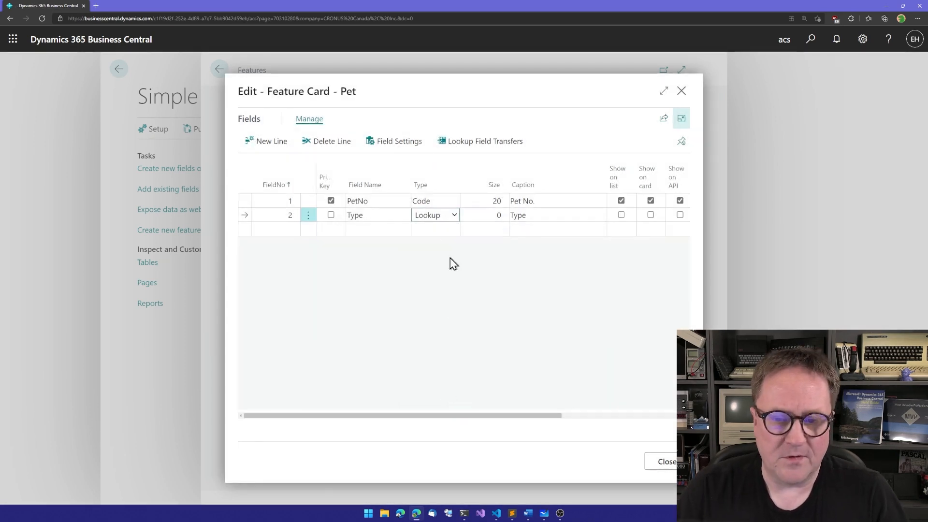
# Step: Set the Type field's lookup table to PetType in its field settings and return to the Pet fields
pyautogui.click(394, 140)
pyautogui.click(423, 435)
pyautogui.write('pettype')
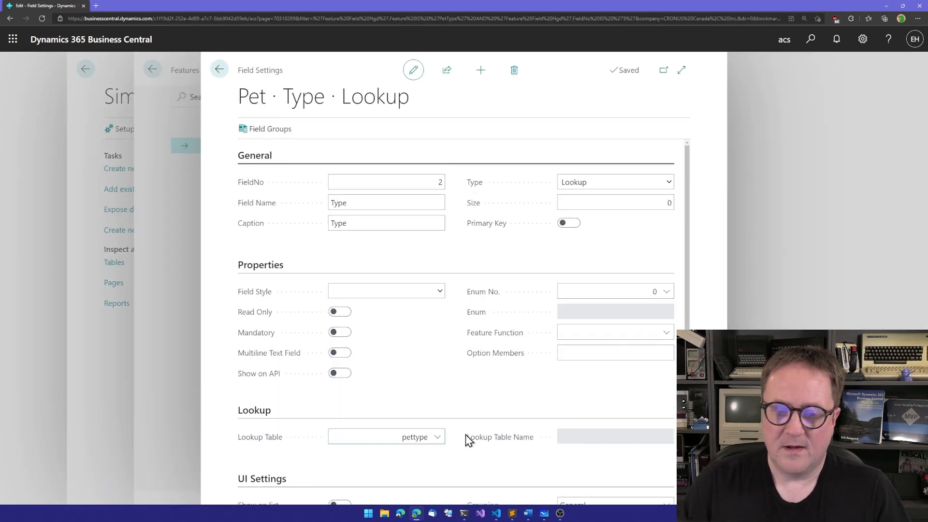
pyautogui.click(409, 367)
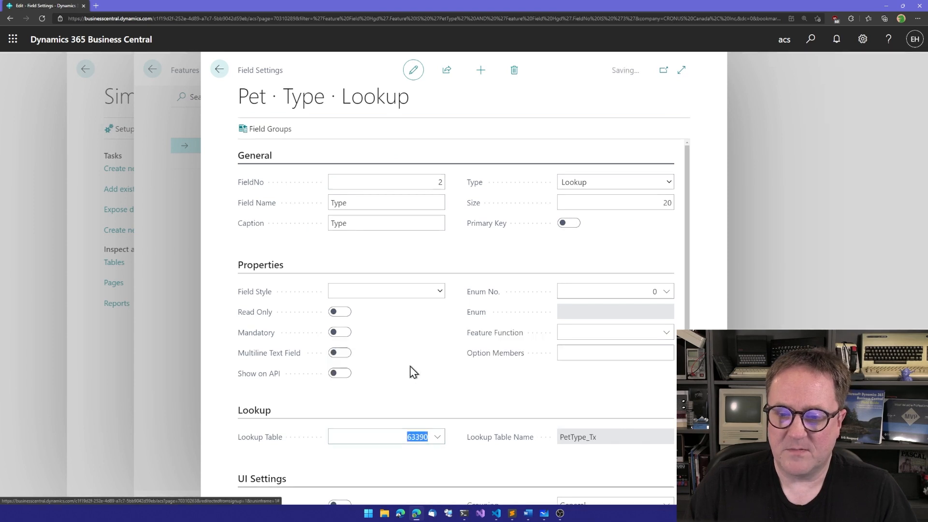
pyautogui.click(469, 397)
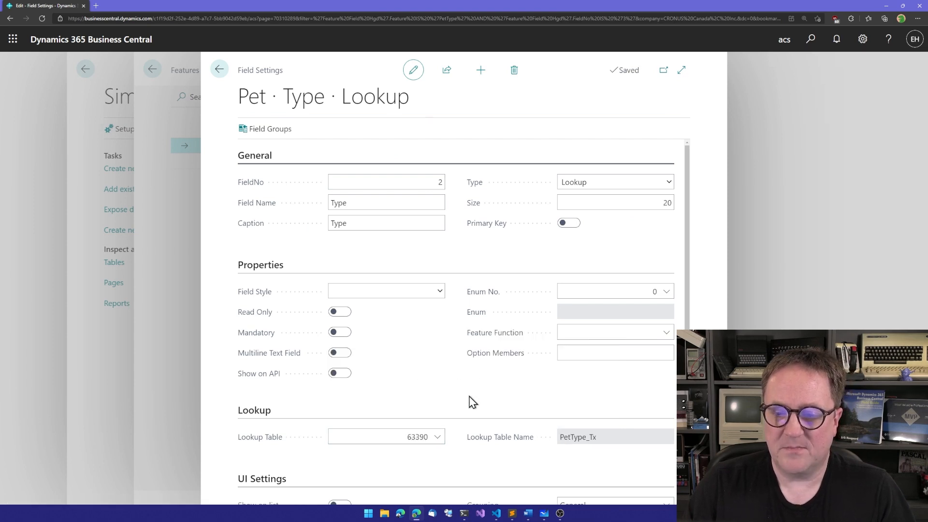
pyautogui.press('Escape')
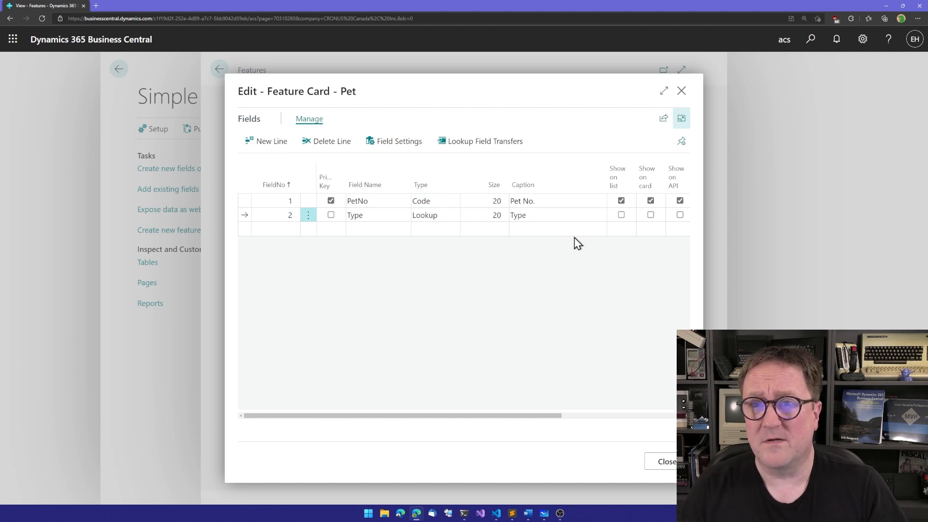
# Step: Set the Type field to show on the list, the card and the API
pyautogui.click(621, 214)
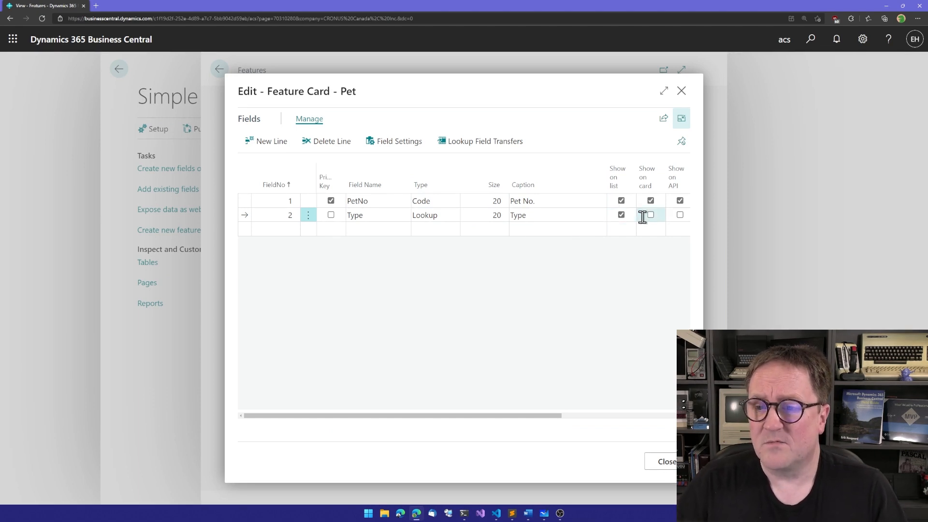
pyautogui.press('Tab')
pyautogui.hotkey('shift', 'Tab')
pyautogui.hotkey('shift', 'Tab')
pyautogui.hotkey('shift', 'Tab')
pyautogui.hotkey('shift', 'Tab')
pyautogui.hotkey('shift', 'Tab')
pyautogui.hotkey('shift', 'Tab')
pyautogui.hotkey('shift', 'Tab')
pyautogui.hotkey('shift', 'Tab')
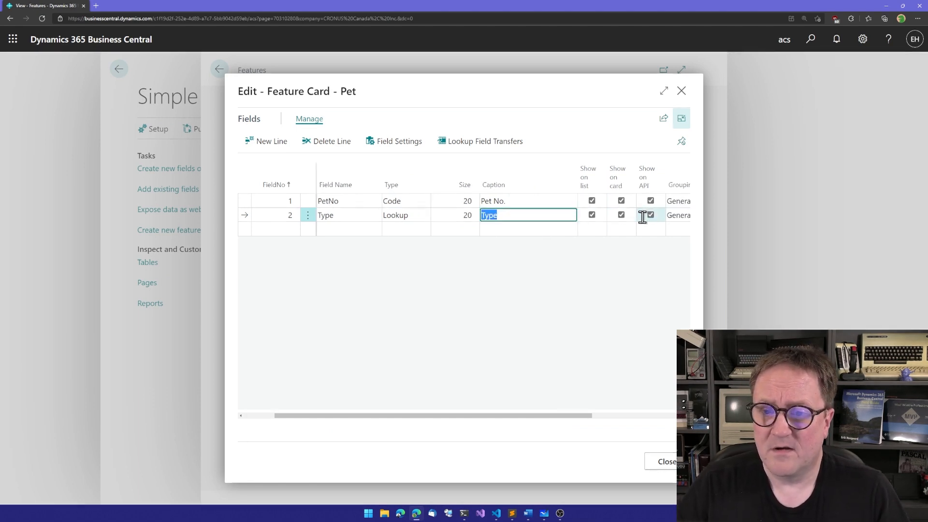
# Step: Add field 3 named Name as Text of size 50, shown on the list, the card and the API
pyautogui.press('Down')
pyautogui.press('Tab')
pyautogui.write('Name')
pyautogui.press('Tab')
pyautogui.press('Tab')
pyautogui.press('Tab')
pyautogui.press('Tab')
pyautogui.press('Tab')
pyautogui.press('space')
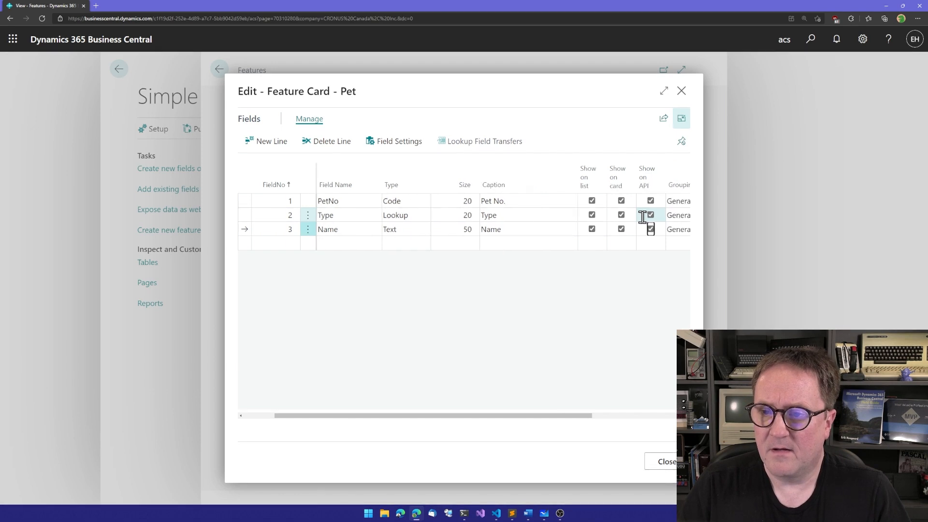
pyautogui.hotkey('shift', 'Tab')
pyautogui.hotkey('shift', 'Tab')
pyautogui.hotkey('shift', 'Tab')
pyautogui.hotkey('shift', 'Tab')
pyautogui.hotkey('shift', 'Tab')
pyautogui.hotkey('shift', 'Tab')
pyautogui.hotkey('shift', 'Tab')
pyautogui.hotkey('shift', 'Tab')
pyautogui.press('Tab')
pyautogui.press('Tab')
pyautogui.press('Tab')
pyautogui.press('Tab')
pyautogui.press('Tab')
pyautogui.press('Tab')
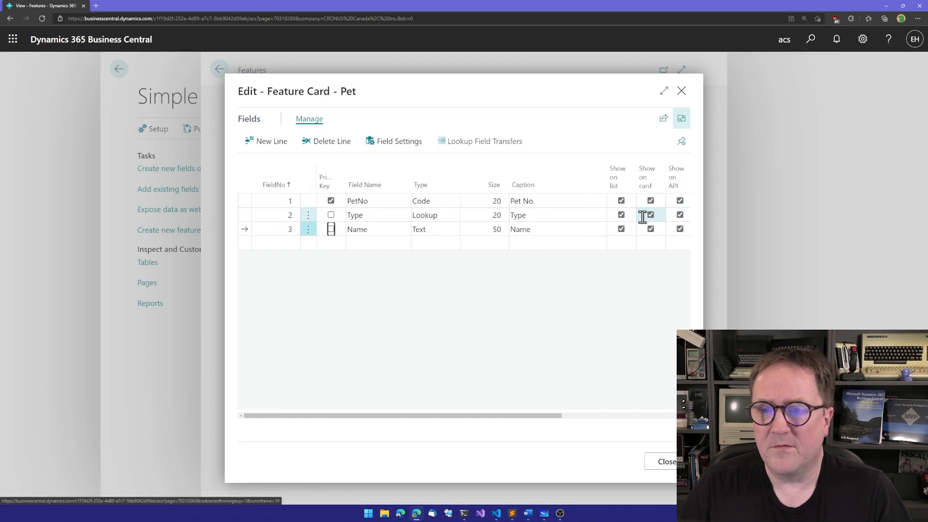
pyautogui.press('Tab')
pyautogui.press('Tab')
pyautogui.press('Tab')
# Step: Add field 10 named Weight with the data type Decimal
pyautogui.hotkey('shift', 'Tab')
pyautogui.hotkey('shift', 'Tab')
pyautogui.hotkey('shift', 'Tab')
pyautogui.hotkey('shift', 'Tab')
pyautogui.hotkey('shift', 'Tab')
pyautogui.hotkey('shift', 'Tab')
pyautogui.hotkey('shift', 'Tab')
pyautogui.hotkey('shift', 'Tab')
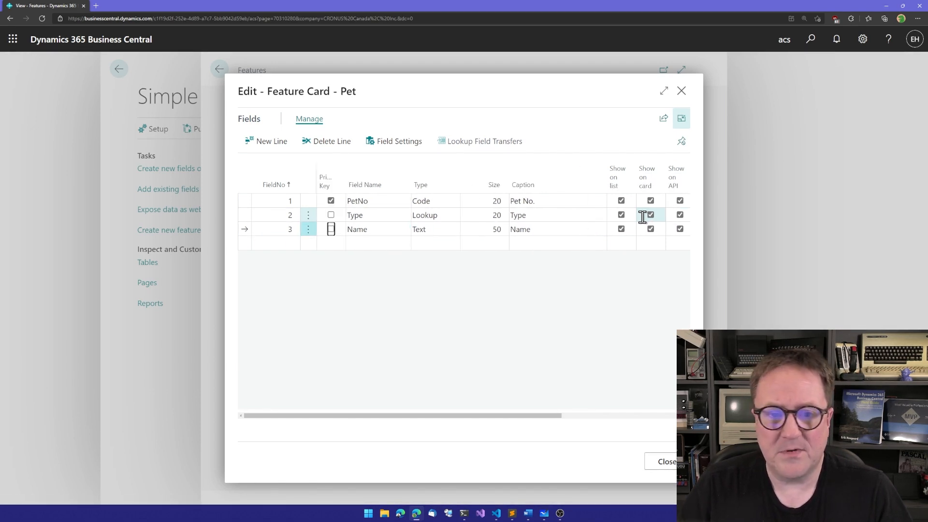
pyautogui.press('Down')
pyautogui.press('Tab')
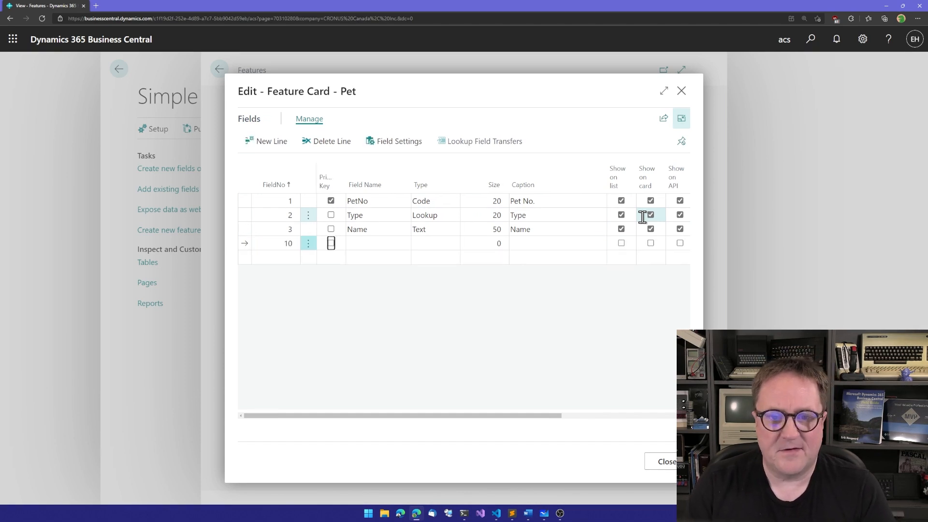
pyautogui.write('Weigh')
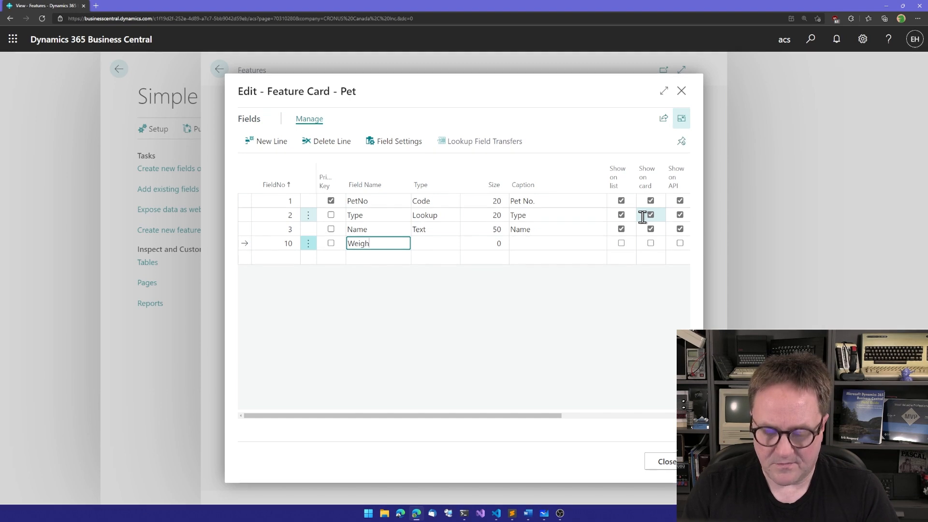
pyautogui.write('t')
pyautogui.press('Tab')
pyautogui.write('Decimal')
pyautogui.press('Tab')
# Step: Set the Weight field to show on the card and on the API
pyautogui.press('Tab')
pyautogui.press('Tab')
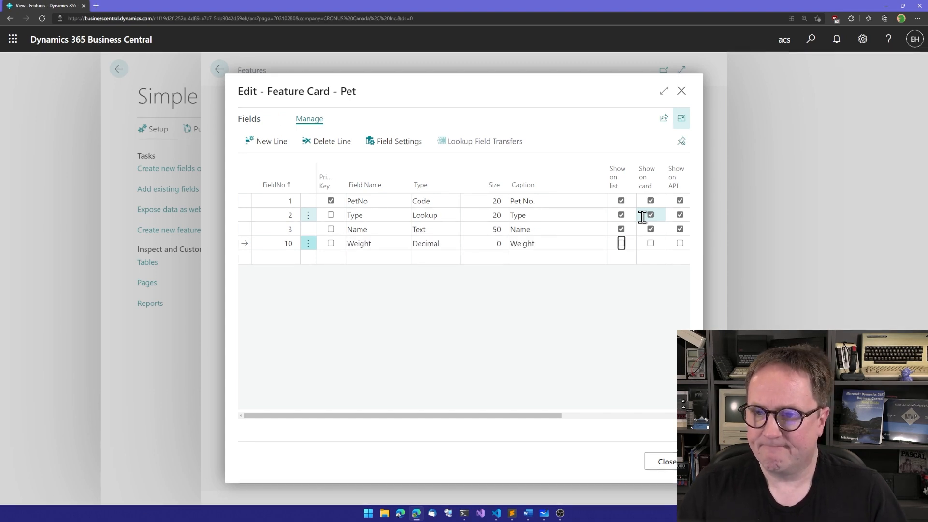
pyautogui.press('Tab')
pyautogui.press('space')
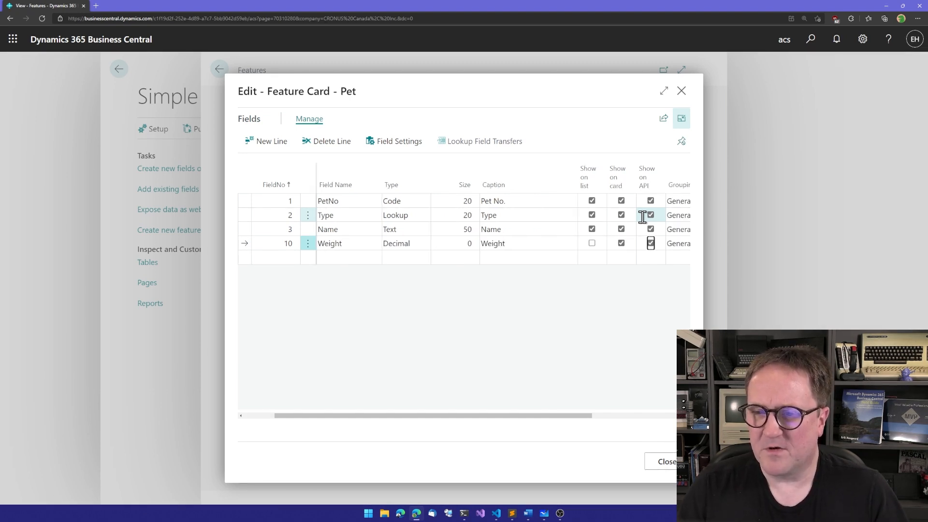
# Step: Add field 11 named Height with the data type Decimal
pyautogui.press('Home')
pyautogui.press('Down')
pyautogui.press('Return')
pyautogui.write('Height')
pyautogui.press('Tab')
pyautogui.write('Decimal')
pyautogui.press('Tab')
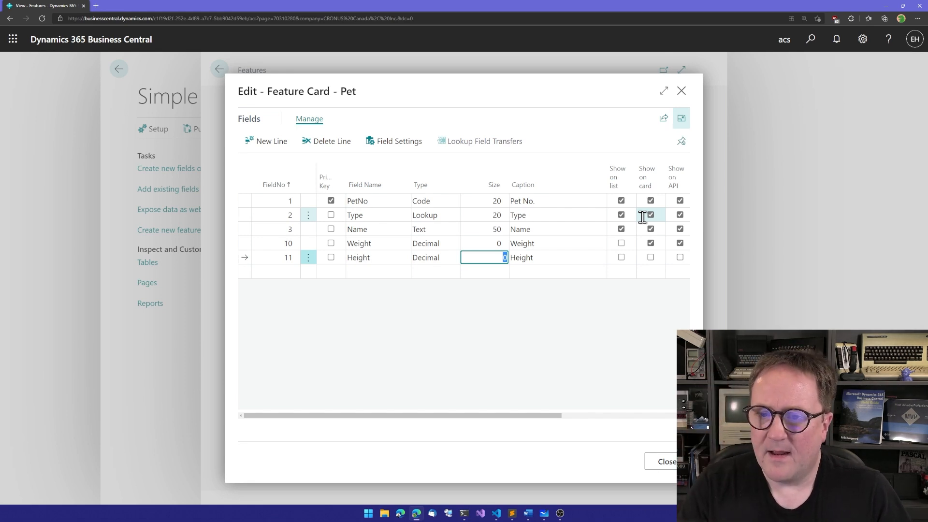
# Step: Set the Height field to show on the card and on the API
pyautogui.press('Tab')
pyautogui.press('Tab')
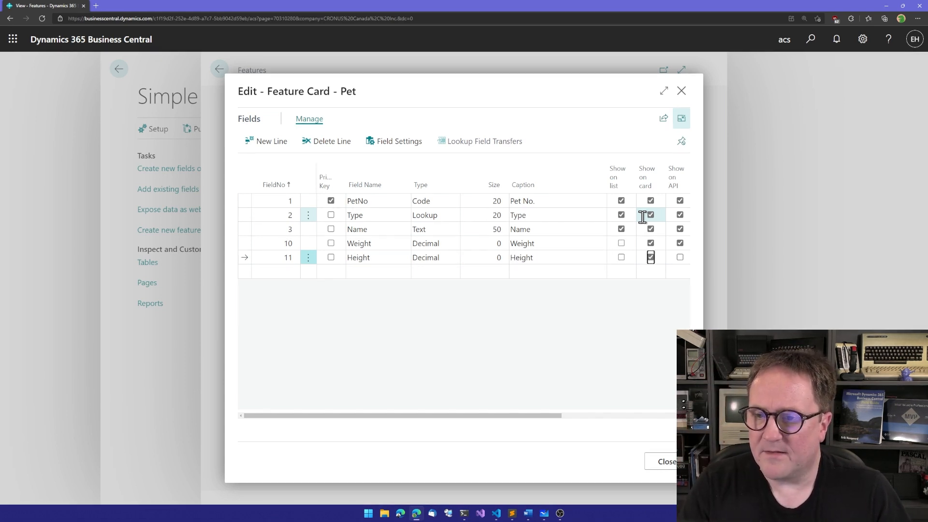
pyautogui.press('Tab')
pyautogui.press('space')
# Step: Add field 12 named Birthday with the data type Date
pyautogui.hotkey('shift', 'Tab')
pyautogui.hotkey('shift', 'Tab')
pyautogui.hotkey('shift', 'Tab')
pyautogui.hotkey('shift', 'Tab')
pyautogui.hotkey('shift', 'Tab')
pyautogui.hotkey('shift', 'Tab')
pyautogui.hotkey('shift', 'Tab')
pyautogui.hotkey('shift', 'Tab')
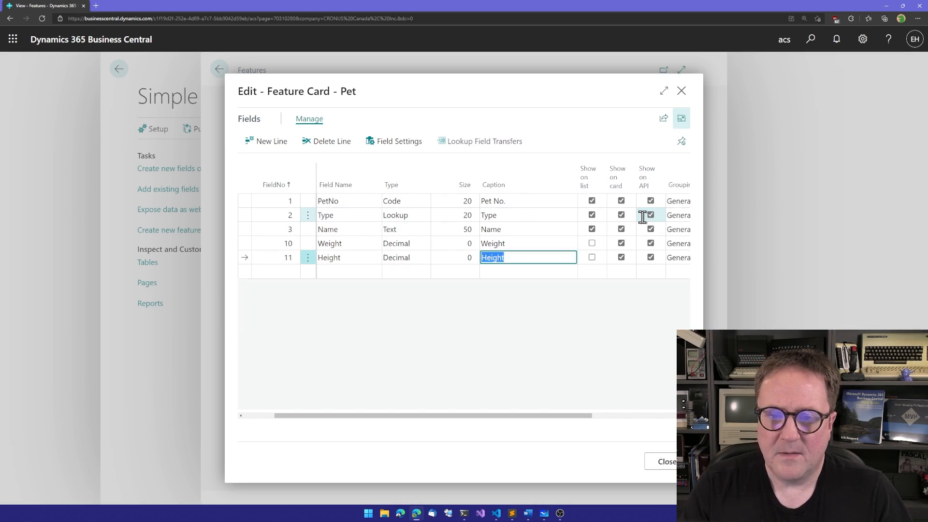
pyautogui.press('Down')
pyautogui.press('Tab')
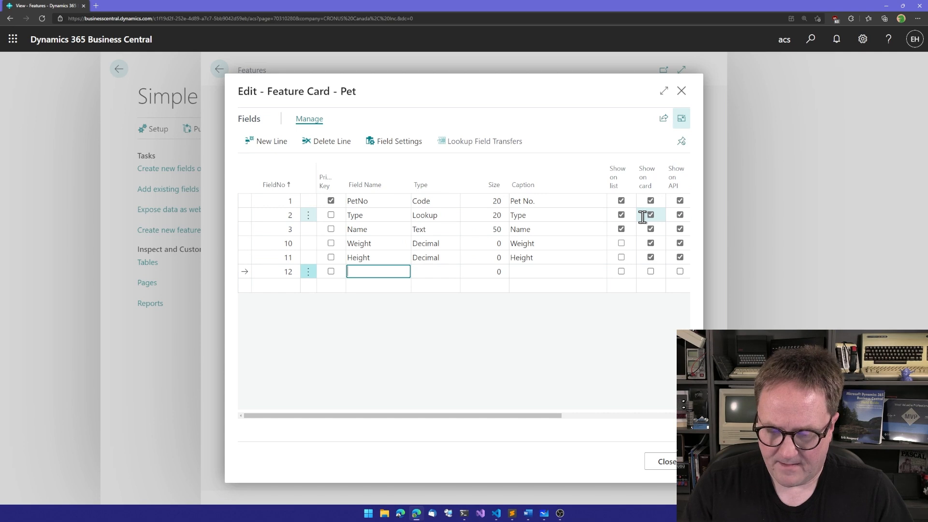
pyautogui.write('Birth')
pyautogui.press('Tab')
pyautogui.press('Tab')
pyautogui.press('Tab')
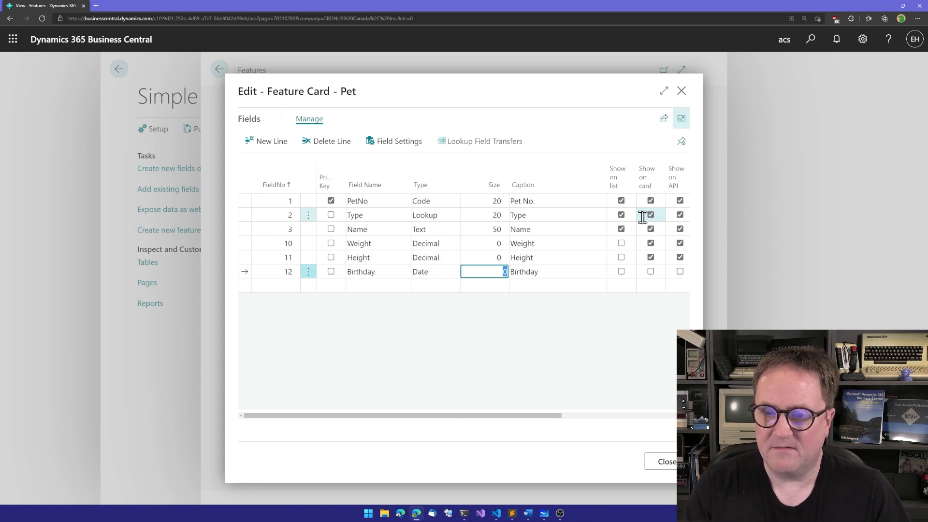
# Step: Set the Birthday field to show on the card and on the API
pyautogui.press('Tab')
pyautogui.press('Tab')
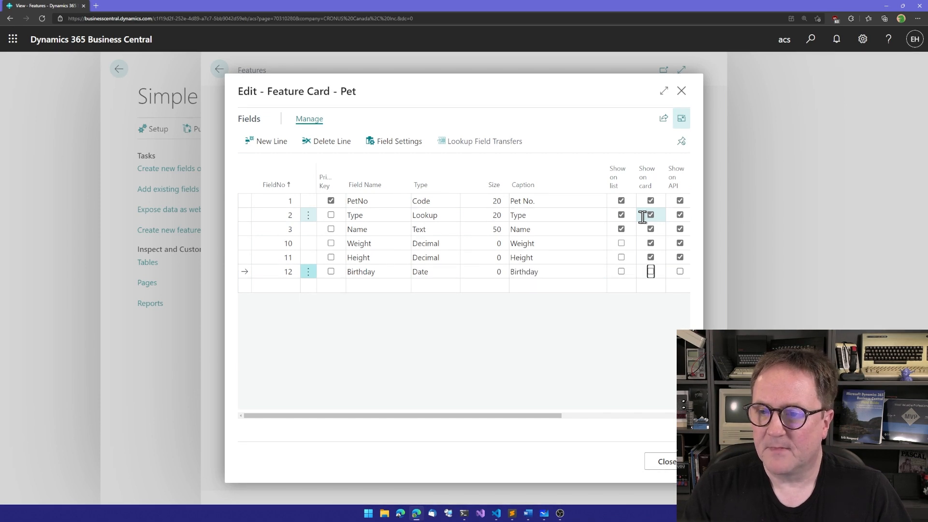
pyautogui.press('space')
pyautogui.press('Tab')
# Step: Add field 20 named Food with the data type Text and size 200
pyautogui.hotkey('shift', 'Tab')
pyautogui.hotkey('shift', 'Tab')
pyautogui.hotkey('shift', 'Tab')
pyautogui.hotkey('shift', 'Tab')
pyautogui.hotkey('shift', 'Tab')
pyautogui.hotkey('shift', 'Tab')
pyautogui.hotkey('shift', 'Tab')
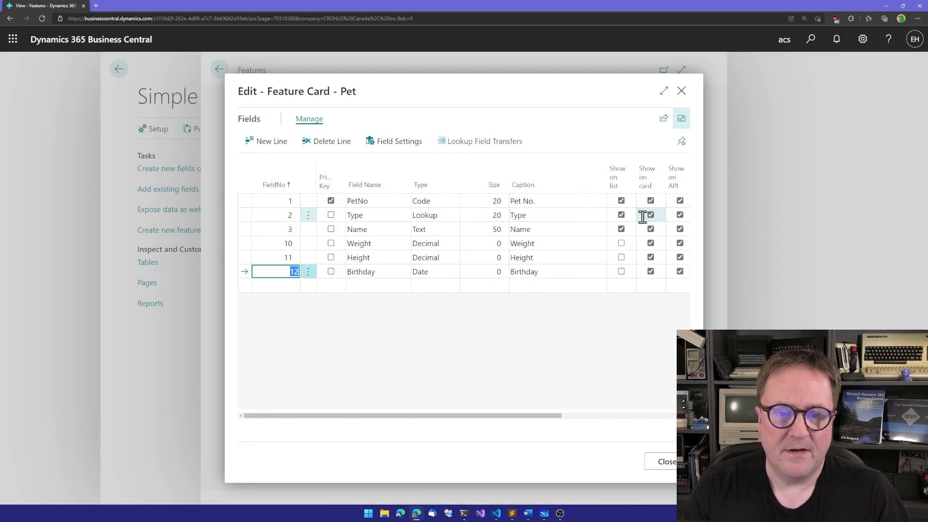
pyautogui.press('Down')
pyautogui.write('20')
pyautogui.press('Tab')
pyautogui.press('Tab')
pyautogui.write('Food')
pyautogui.press('Tab')
pyautogui.write('t')
pyautogui.press('Tab')
pyautogui.press('Tab')
# Step: Set the Food field to show on the card and on the API
pyautogui.press('Tab')
pyautogui.press('Tab')
pyautogui.press('Tab')
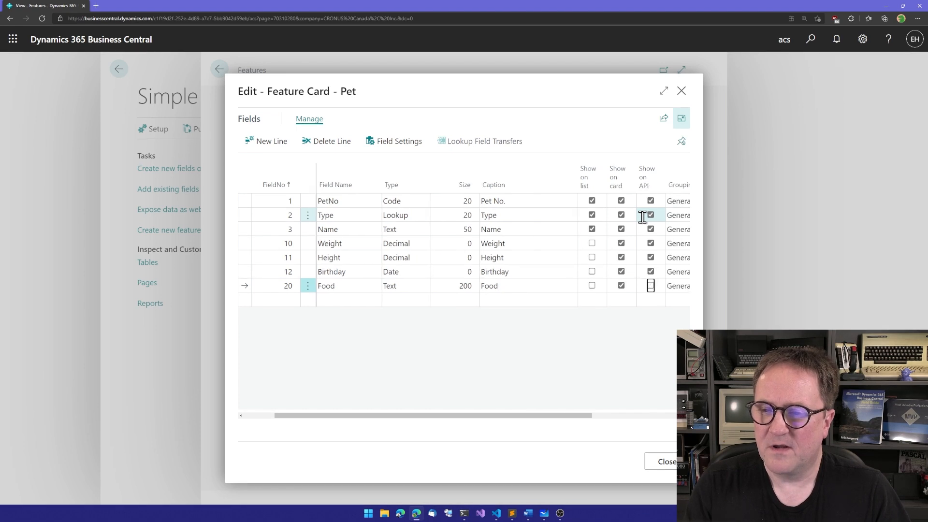
pyautogui.hotkey('shift', 'Tab')
pyautogui.hotkey('shift', 'Tab')
pyautogui.hotkey('shift', 'Tab')
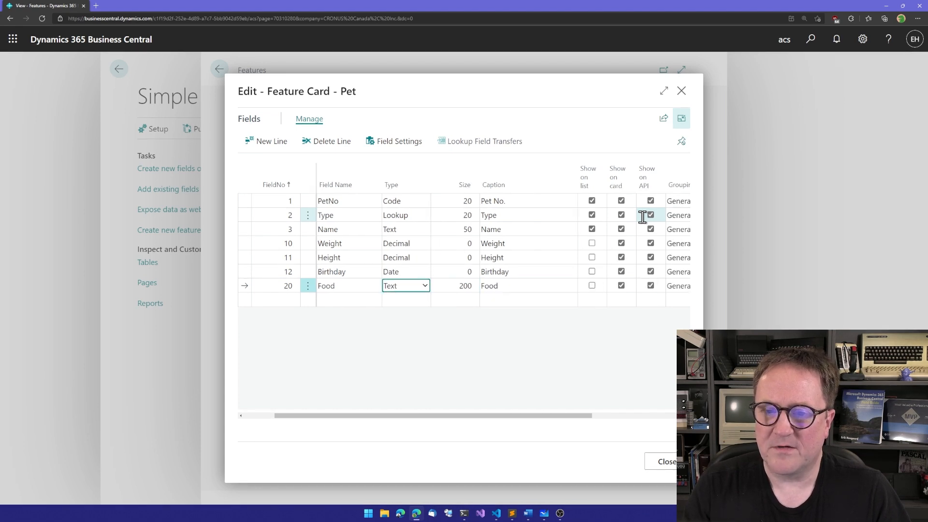
# Step: Make Food a multiline text field in its field settings and return to the Pet fields
pyautogui.click(395, 141)
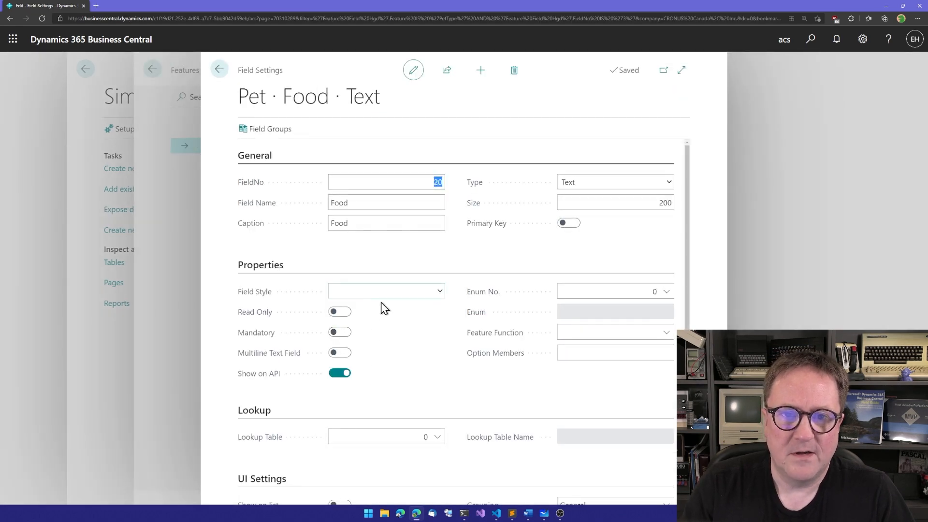
pyautogui.click(340, 356)
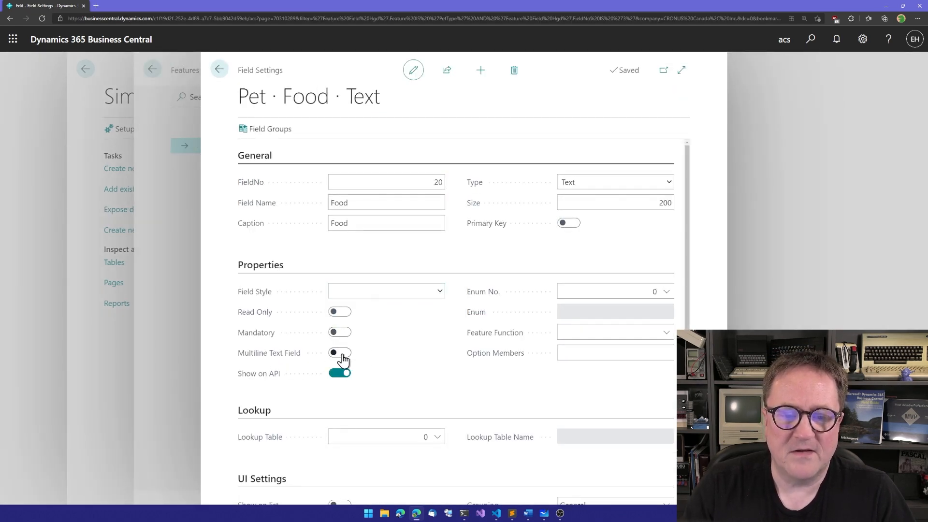
pyautogui.click(220, 70)
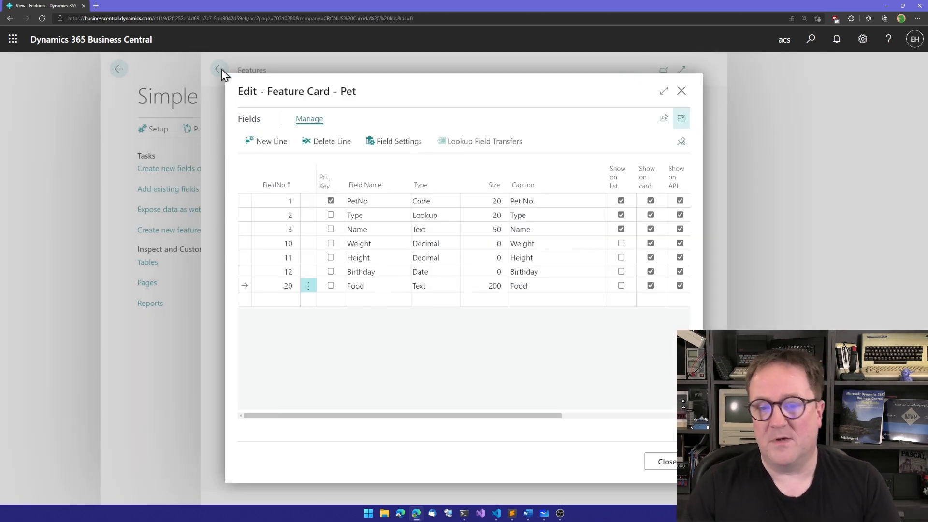
# Step: Add field 21 named FPD with the data type Integer to the Pet fields
pyautogui.click(286, 300)
pyautogui.press('Tab')
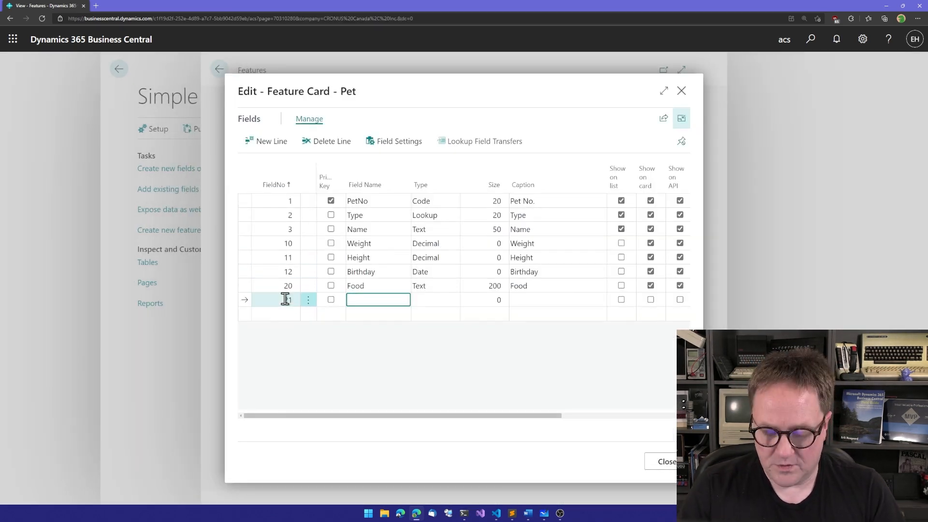
pyautogui.write('FPD')
pyautogui.press('Tab')
pyautogui.write('Integer')
pyautogui.press('Tab')
pyautogui.press('Tab')
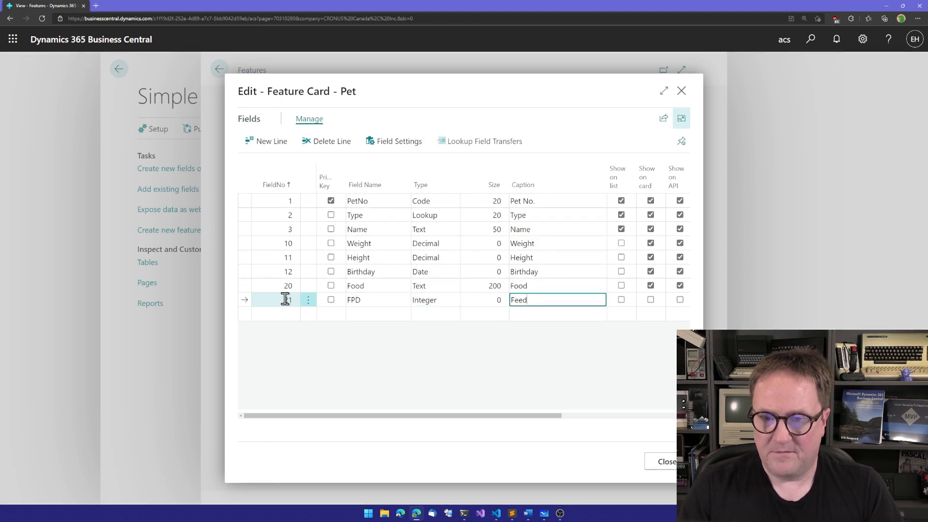
# Step: Caption the FPD field "Feeding per day" and show it on the card and on the API
pyautogui.write('Feeding per day')
pyautogui.press('Tab')
pyautogui.press('Tab')
pyautogui.press('space')
pyautogui.click(285, 299)
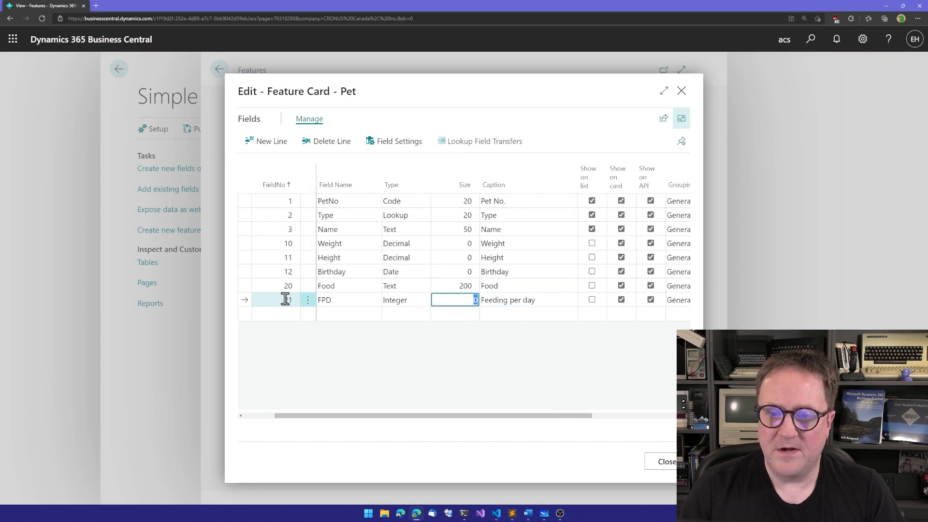
# Step: Add field 22 named Vet with the data type Lookup and acknowledge the field settings notice
pyautogui.press('Down')
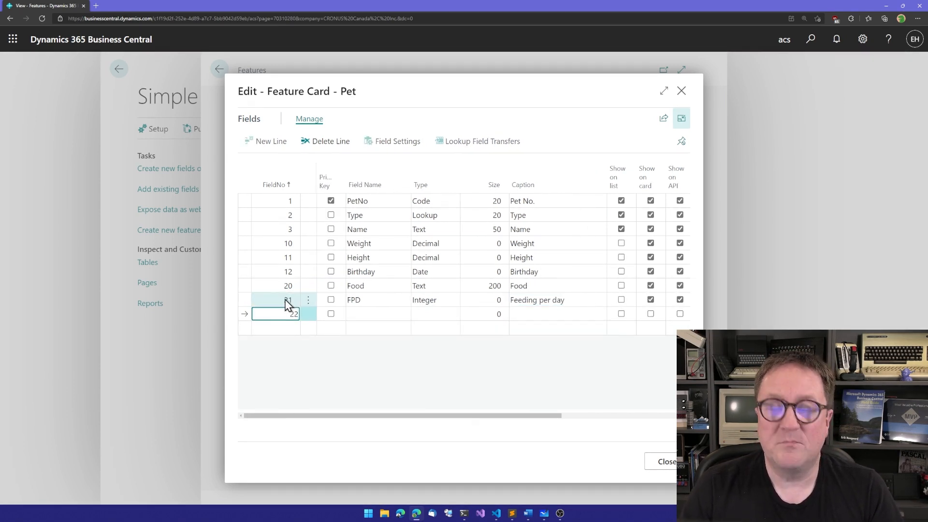
pyautogui.press('Tab')
pyautogui.press('Tab')
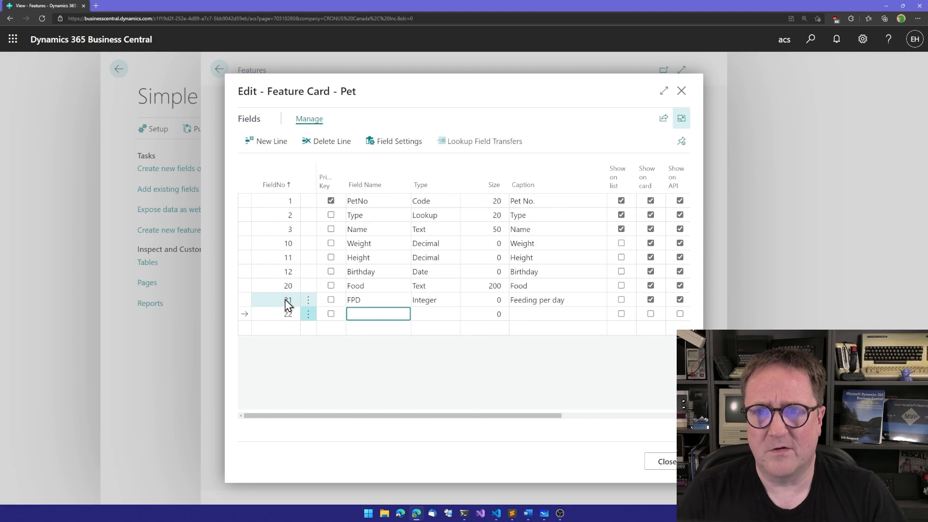
pyautogui.write('Vet')
pyautogui.press('Tab')
pyautogui.press('l')
pyautogui.press('Tab')
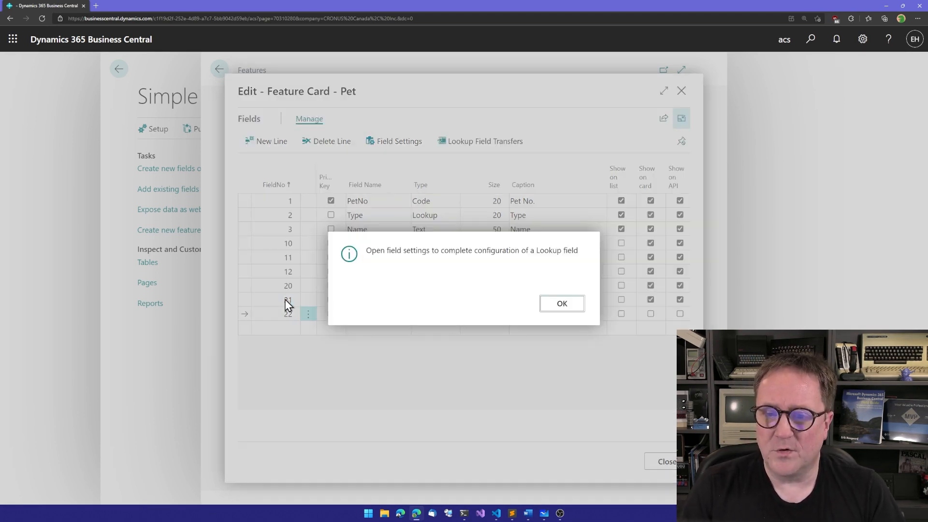
pyautogui.press('Return')
# Step: Set the Vet field to show on the card and on the API
pyautogui.press('Tab')
pyautogui.press('Tab')
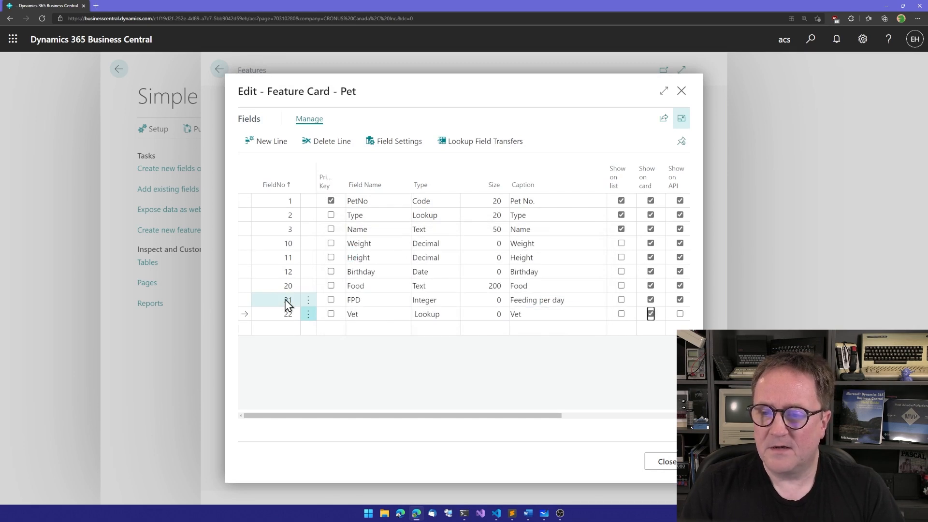
pyautogui.press('Tab')
pyautogui.press('space')
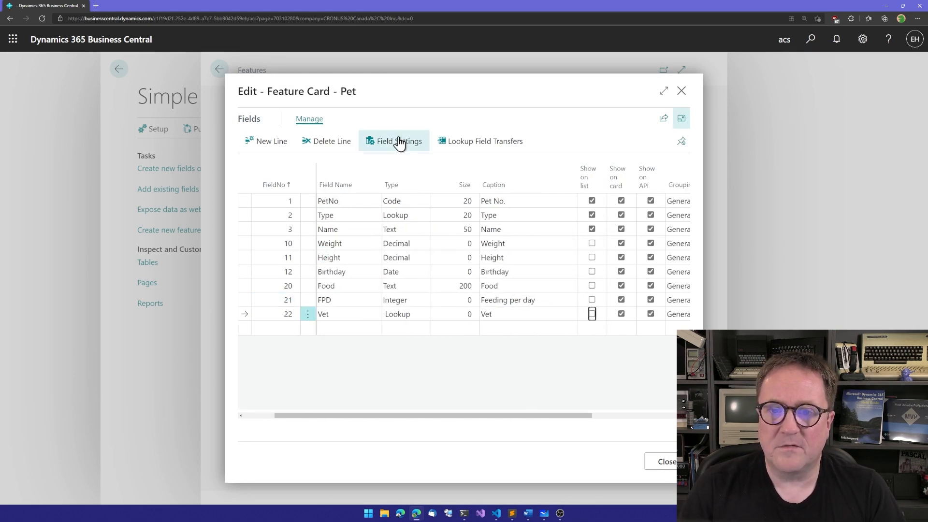
# Step: Set the Vet field's lookup table to 23 Vendor in its field settings and return to the Pet fields
pyautogui.click(400, 141)
pyautogui.click(419, 437)
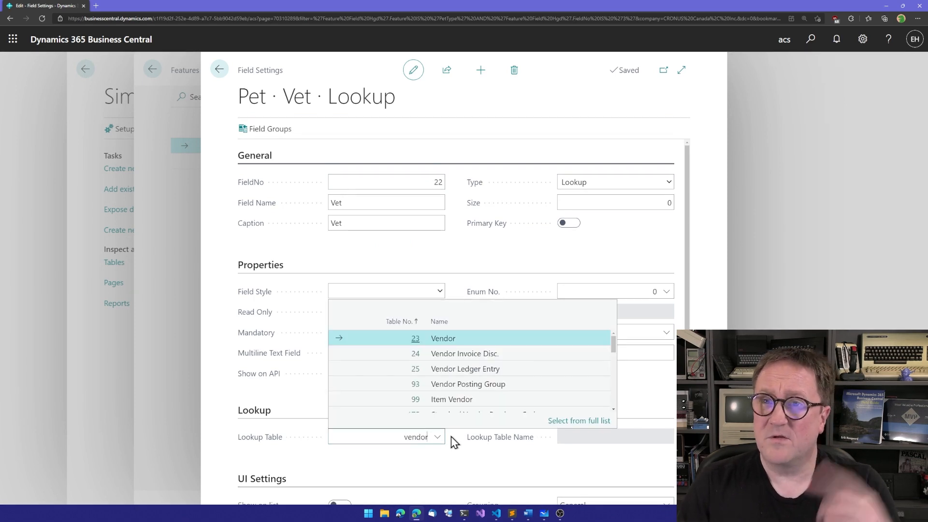
pyautogui.click(412, 340)
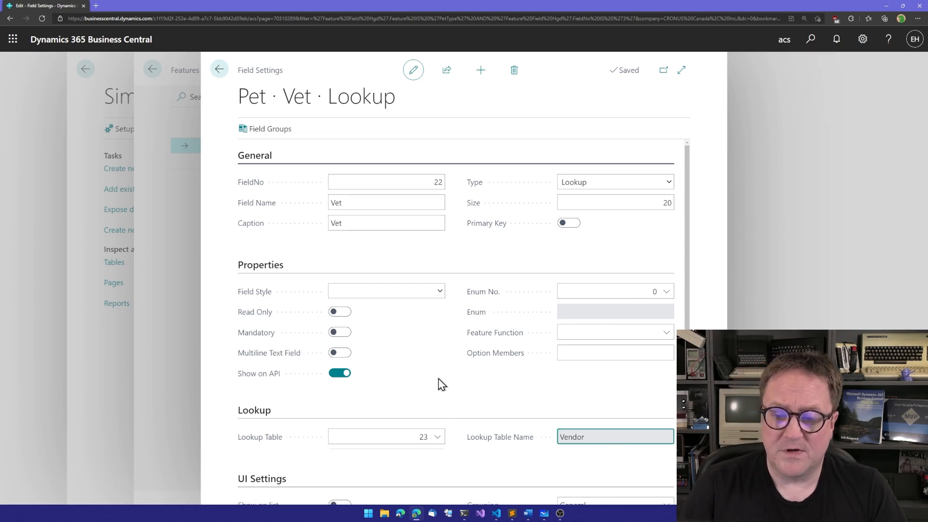
pyautogui.press('Escape')
# Step: Add field 23 named VetName with the data type Text and size 100
pyautogui.click(286, 328)
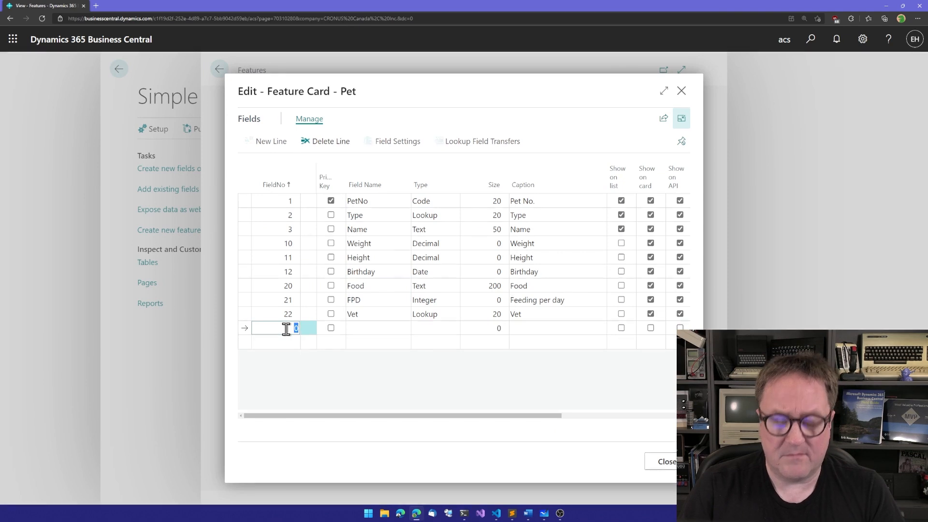
pyautogui.write('VetName')
pyautogui.press('Tab')
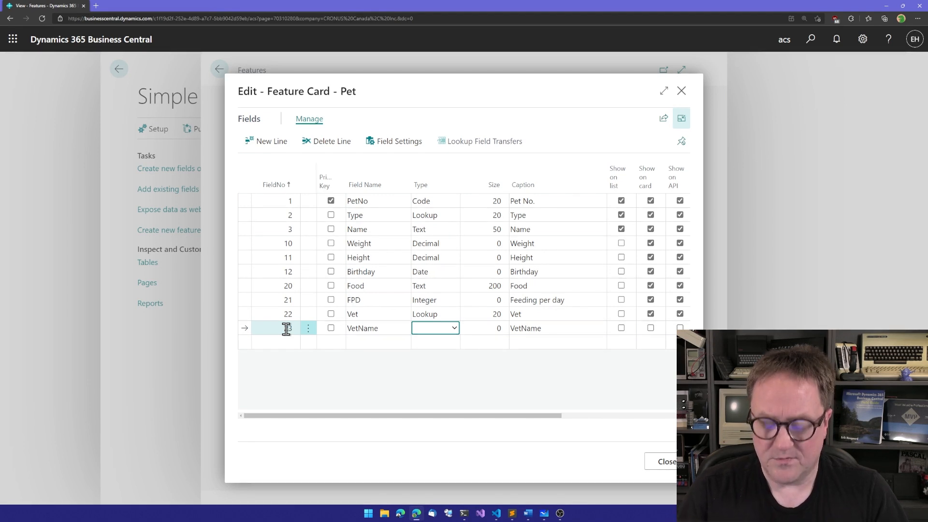
pyautogui.press('t')
pyautogui.press('Tab')
pyautogui.press('Tab')
pyautogui.press('Tab')
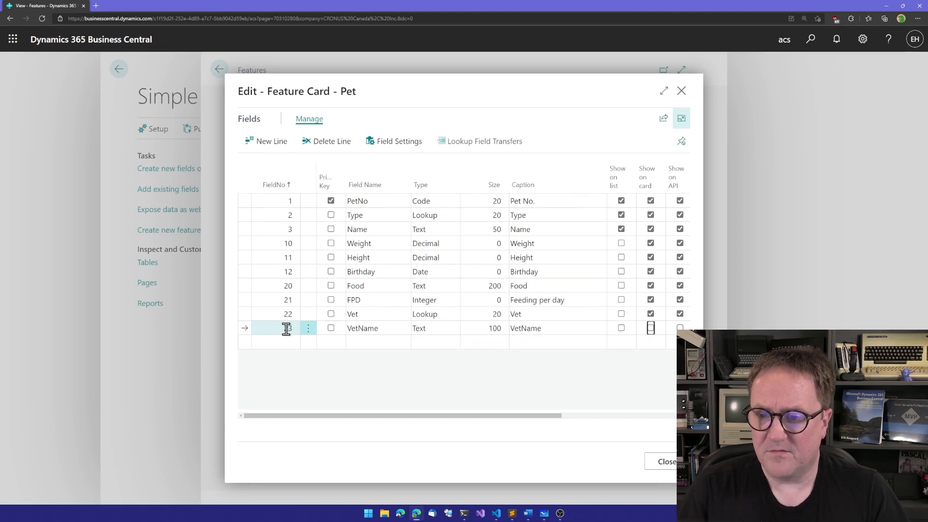
# Step: Set the VetName field to show on the card and make it read-only in its field settings
pyautogui.press('Tab')
pyautogui.hotkey('shift', 'Tab')
pyautogui.hotkey('shift', 'Tab')
pyautogui.hotkey('shift', 'Tab')
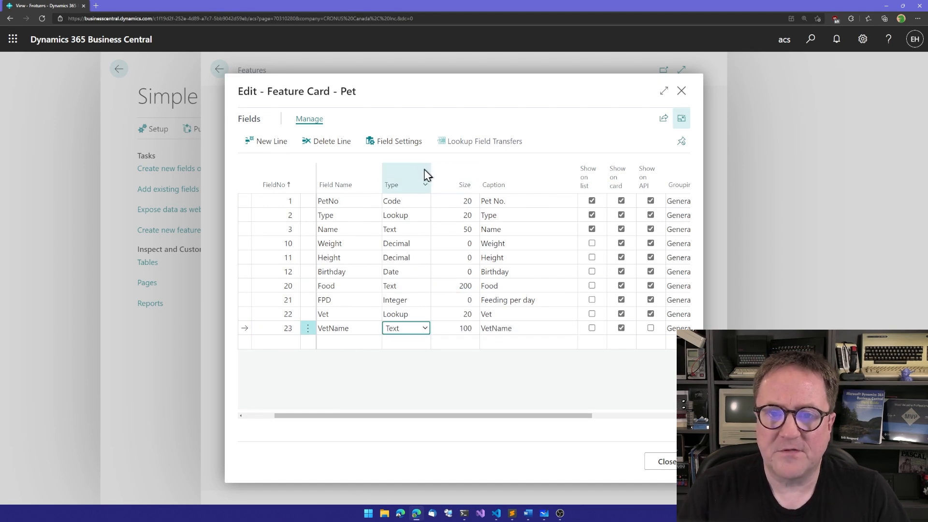
pyautogui.click(393, 140)
pyautogui.click(339, 312)
pyautogui.click(220, 70)
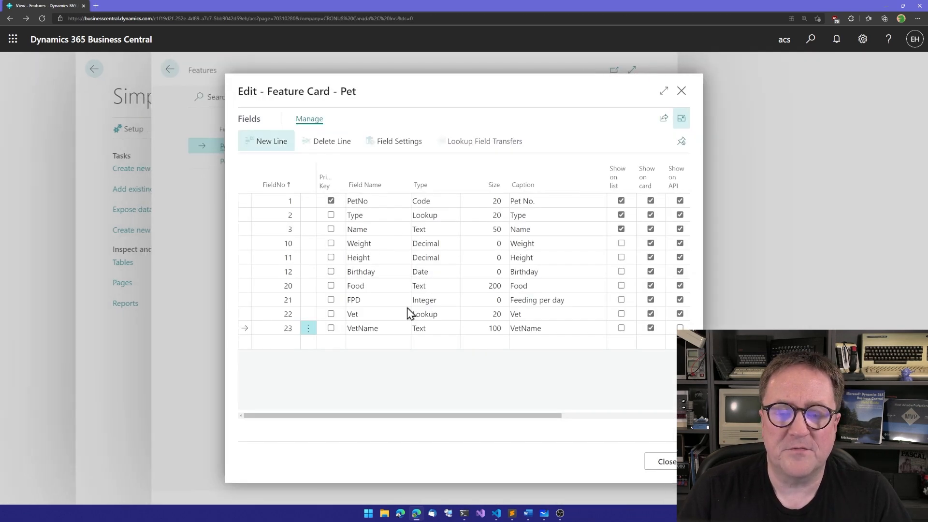
# Step: Create a lookup field transfer for the Vet field with the vendor field 2 Name as its source
pyautogui.click(373, 314)
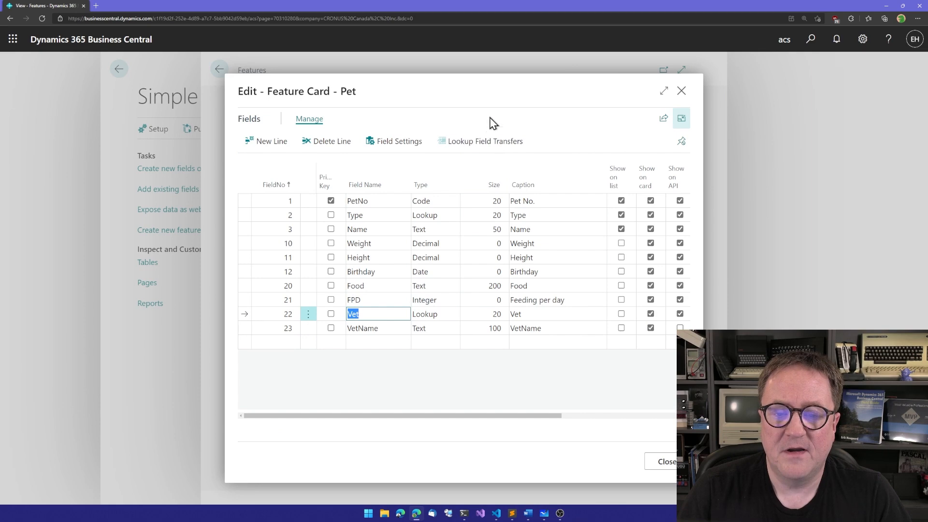
pyautogui.click(459, 145)
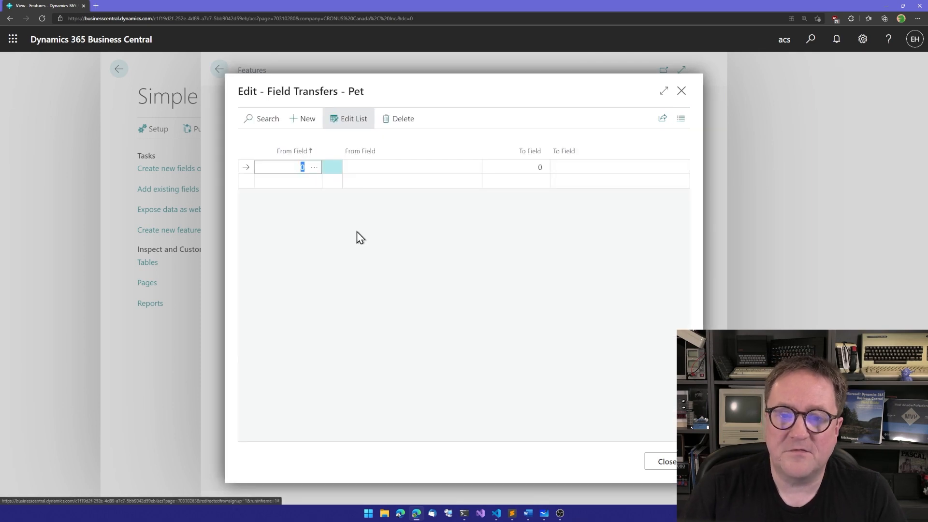
pyautogui.click(314, 171)
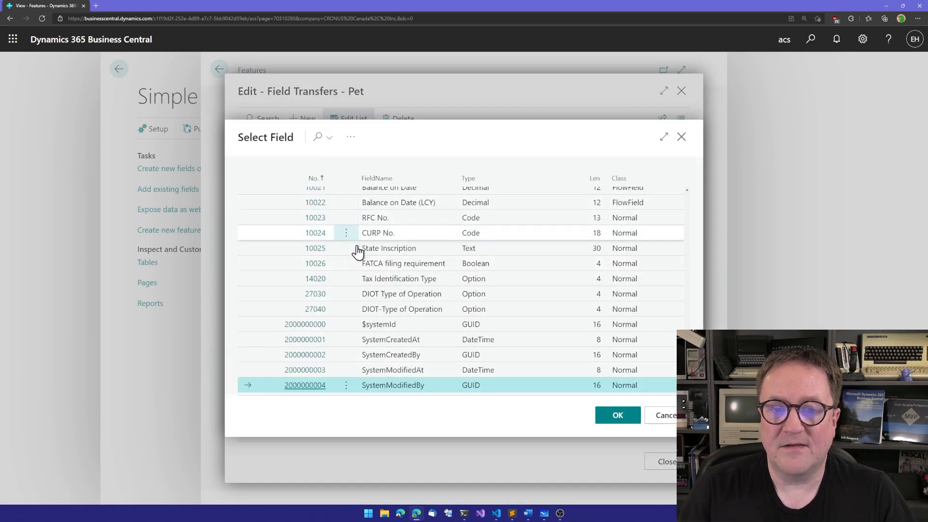
pyautogui.scroll(10, 362, 283)
pyautogui.click(412, 276)
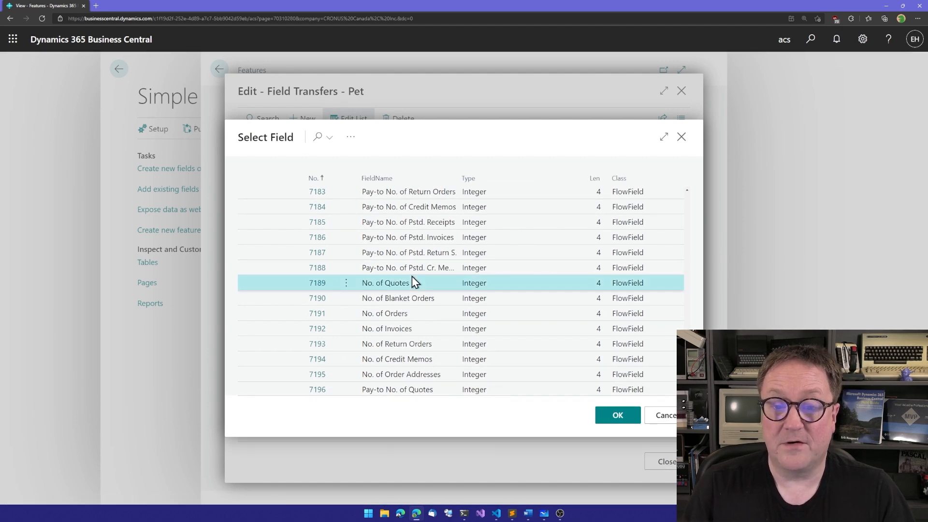
pyautogui.hotkey('ctrl', 'Home')
pyautogui.click(300, 211)
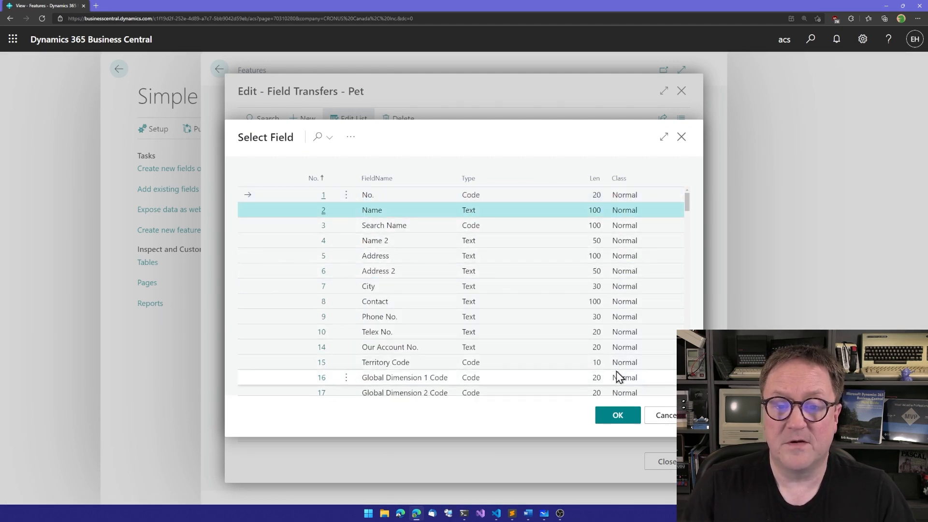
pyautogui.click(612, 417)
# Step: Set the transfer's target to field 23 VetName and return to the Pet fields
pyautogui.click(536, 169)
pyautogui.click(541, 169)
pyautogui.scroll(-3, 556, 251)
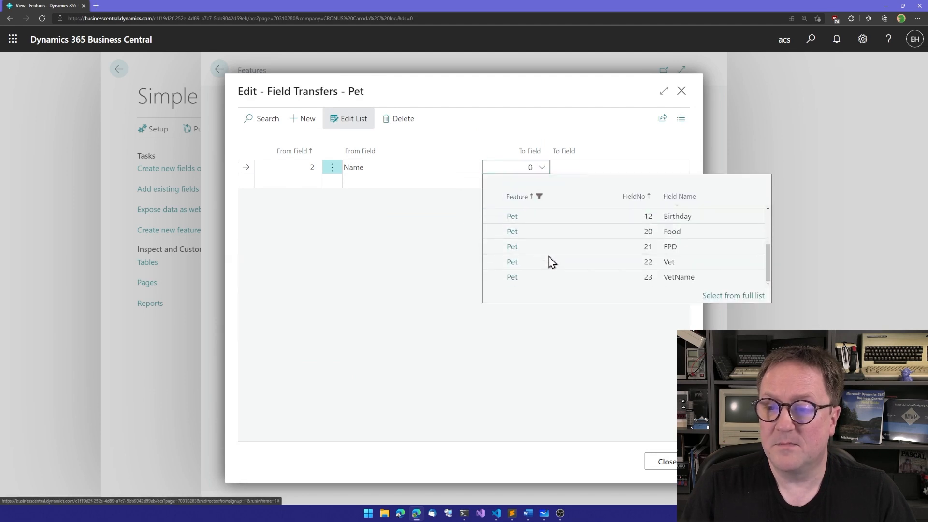
pyautogui.click(560, 276)
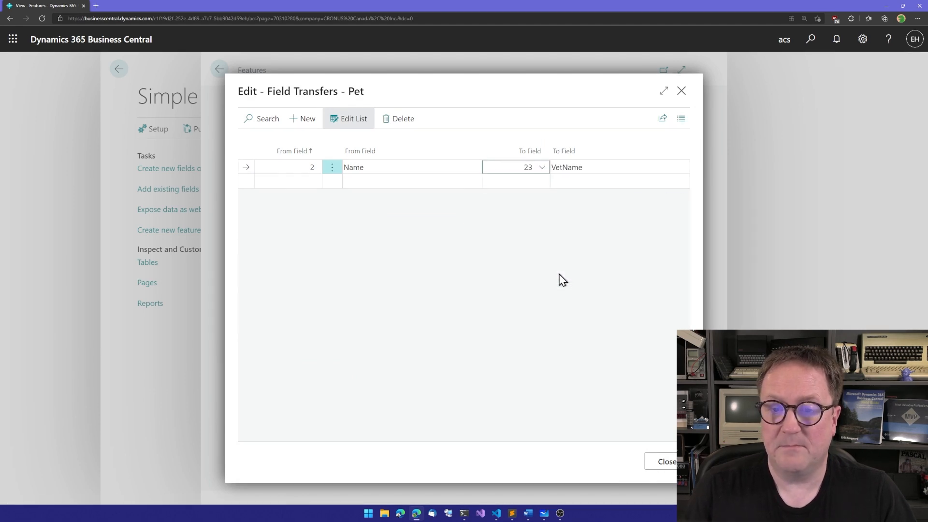
pyautogui.press('Escape')
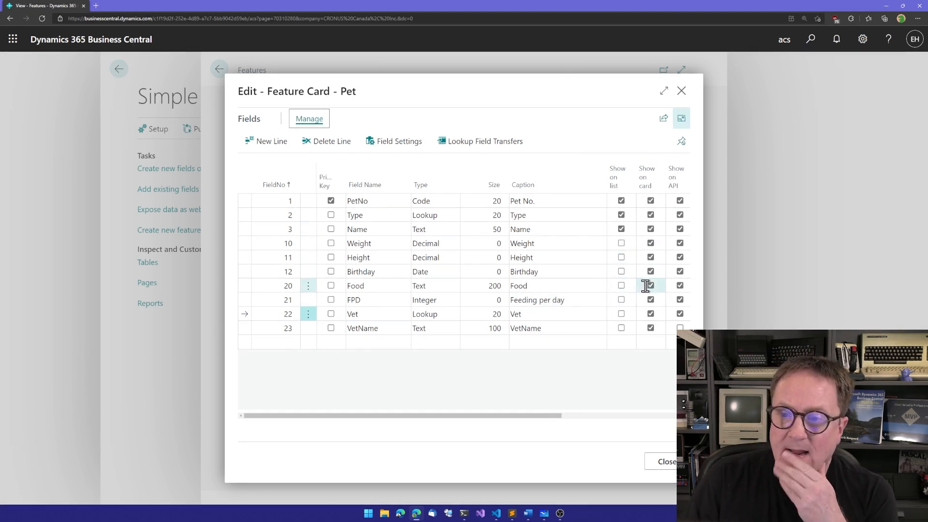
# Step: Remove the Food field from the API and enable a number series for the Pet feature, agreeing to create the setup table
pyautogui.click(681, 286)
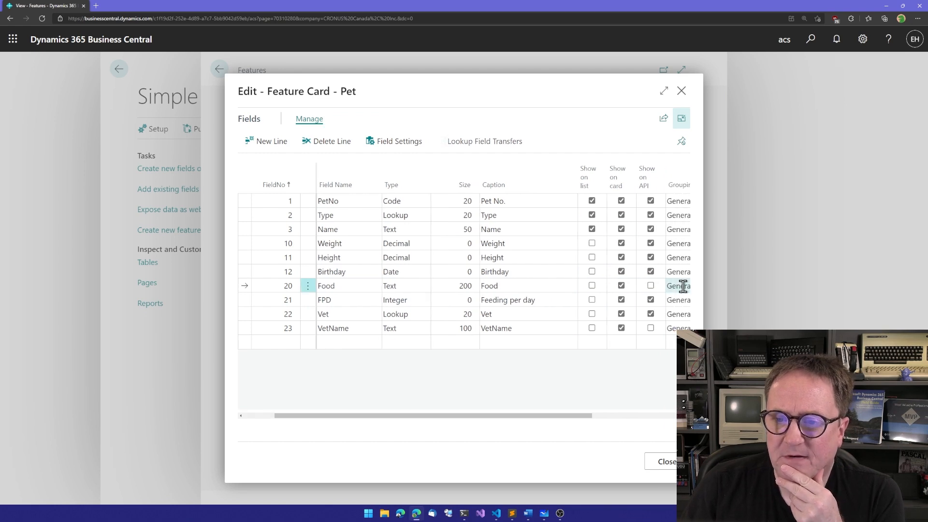
pyautogui.click(682, 120)
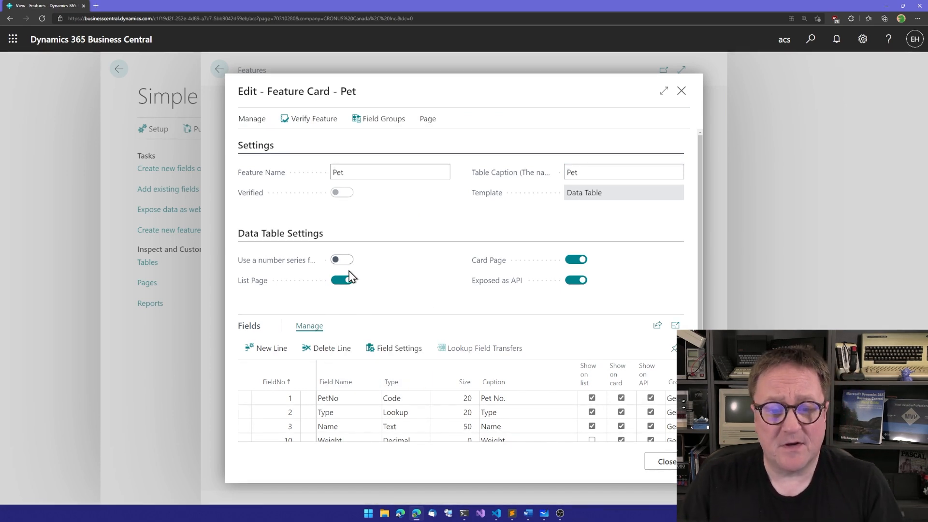
pyautogui.click(343, 260)
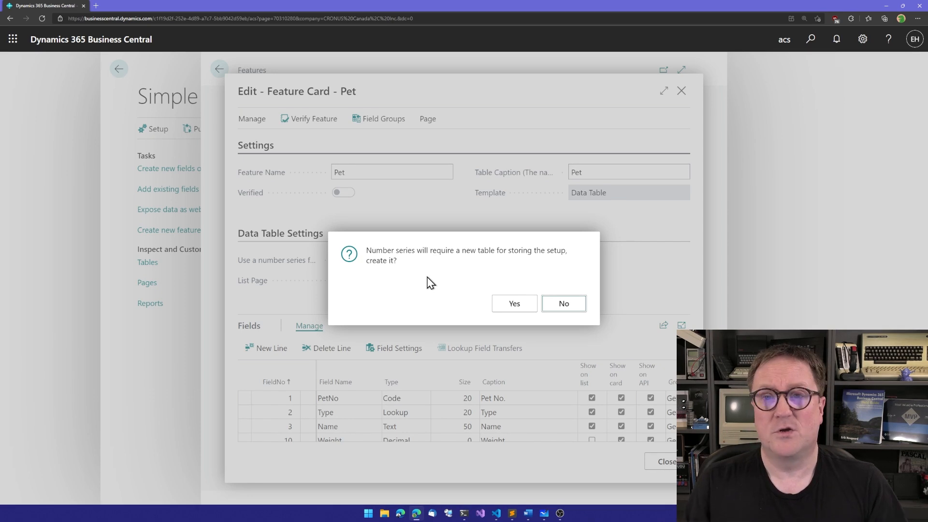
pyautogui.click(514, 303)
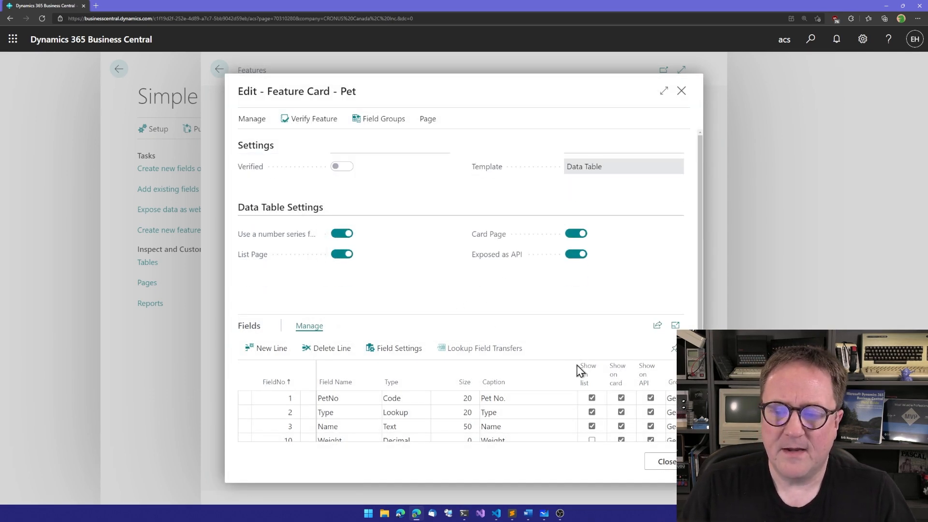
pyautogui.click(667, 462)
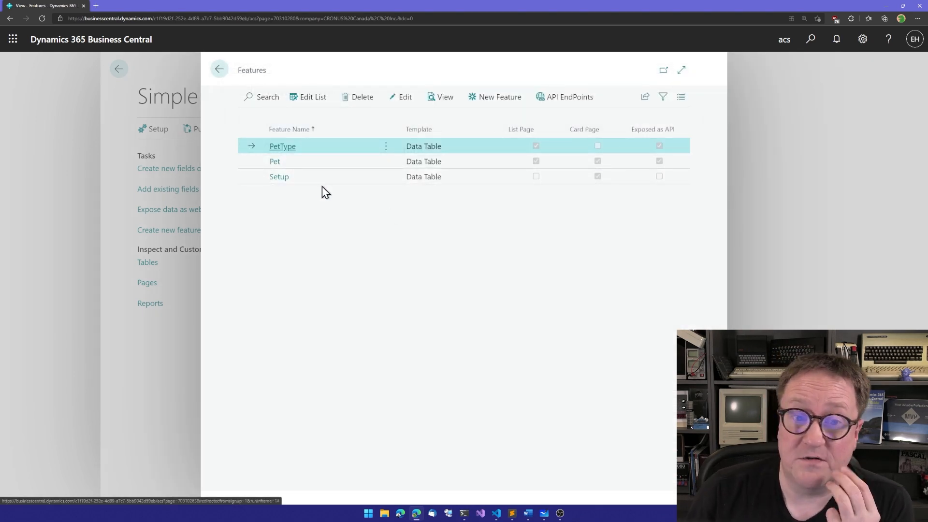
# Step: Open the Setup feature and examine the field settings of its Pet_Number lookup field
pyautogui.click(280, 178)
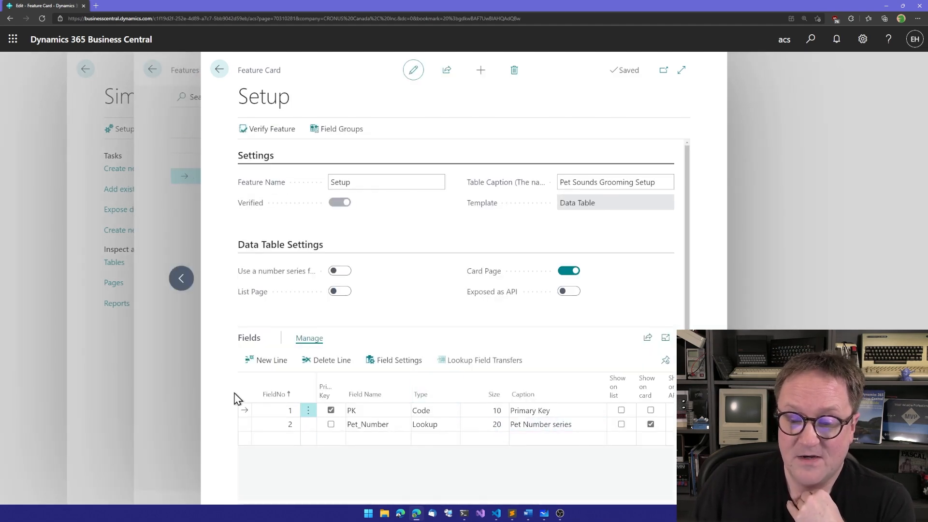
pyautogui.click(275, 425)
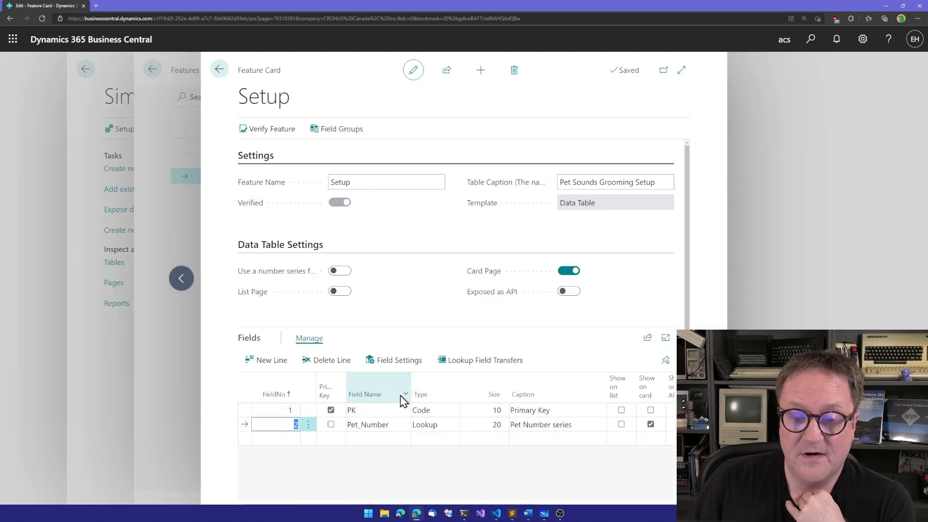
pyautogui.click(388, 362)
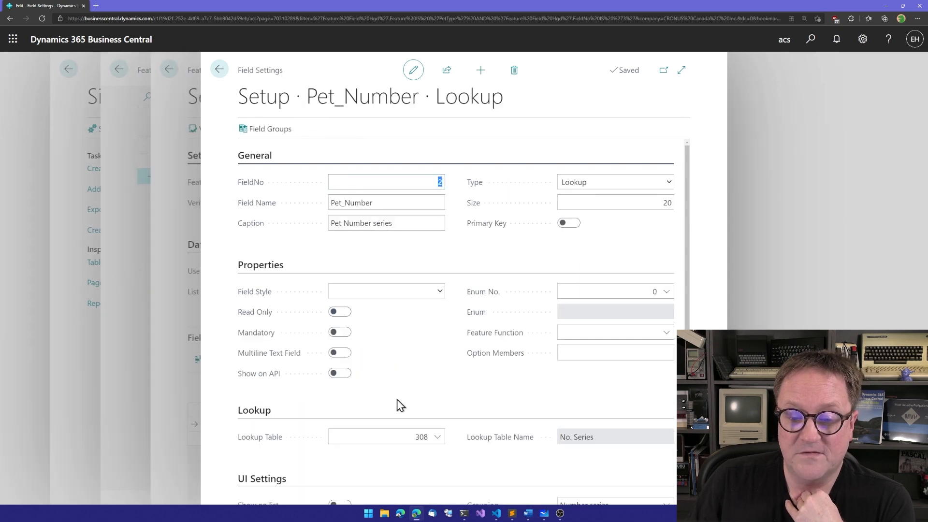
pyautogui.scroll(-1, 396, 400)
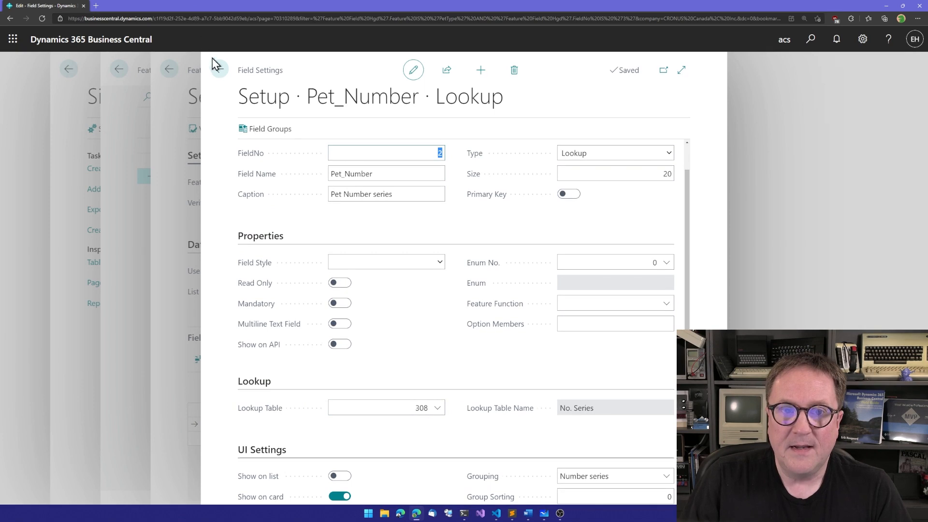
pyautogui.click(219, 70)
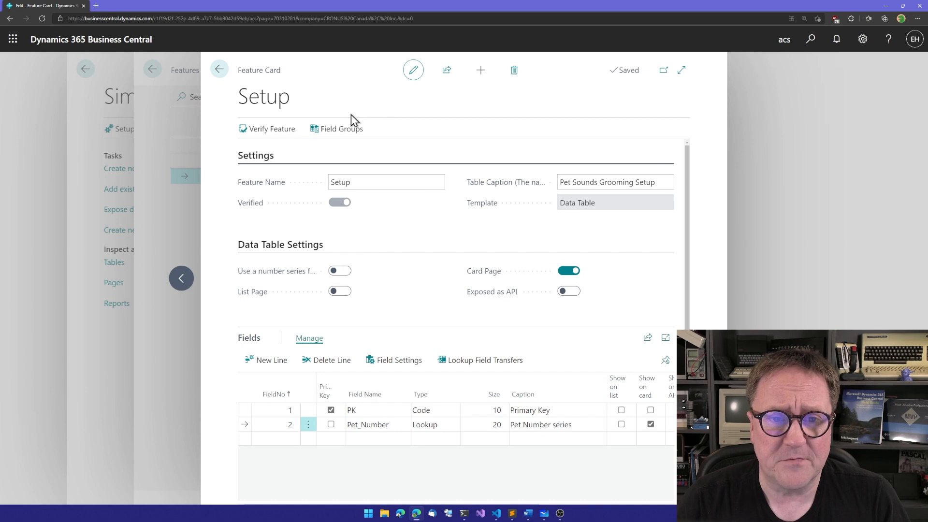
# Step: Leave the Setup feature and switch to Microsoft Whiteboard to review the table diagram
pyautogui.click(220, 72)
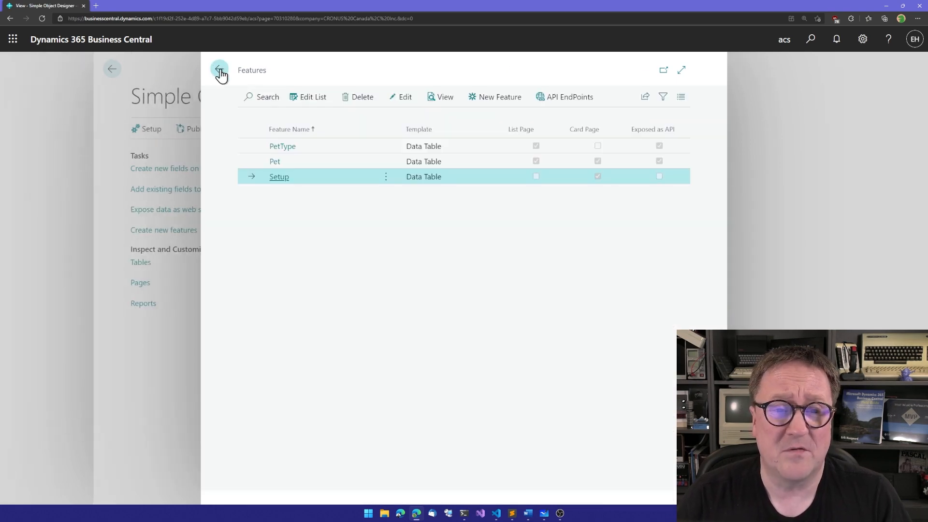
pyautogui.hotkey('alt', 'Tab')
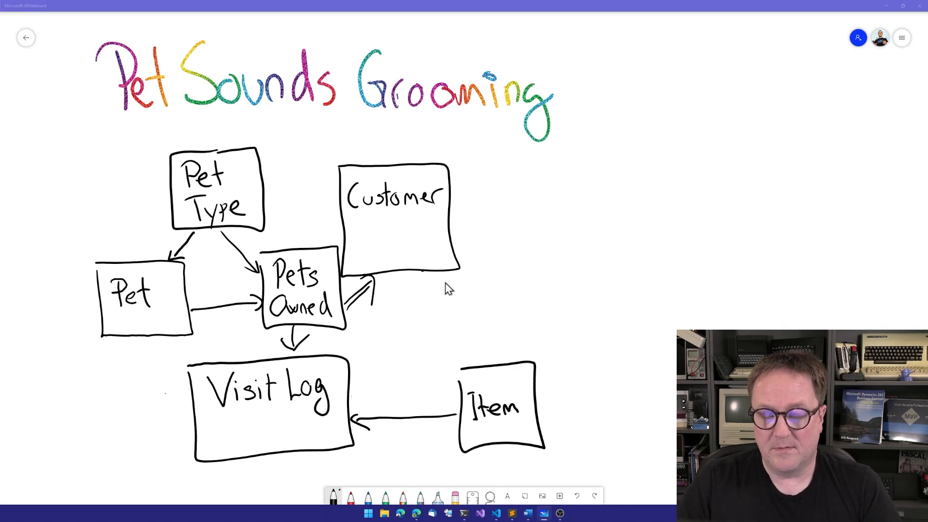
# Step: Switch back to Business Central and start a new feature based on the Data Related Table template
pyautogui.hotkey('alt', 'Tab')
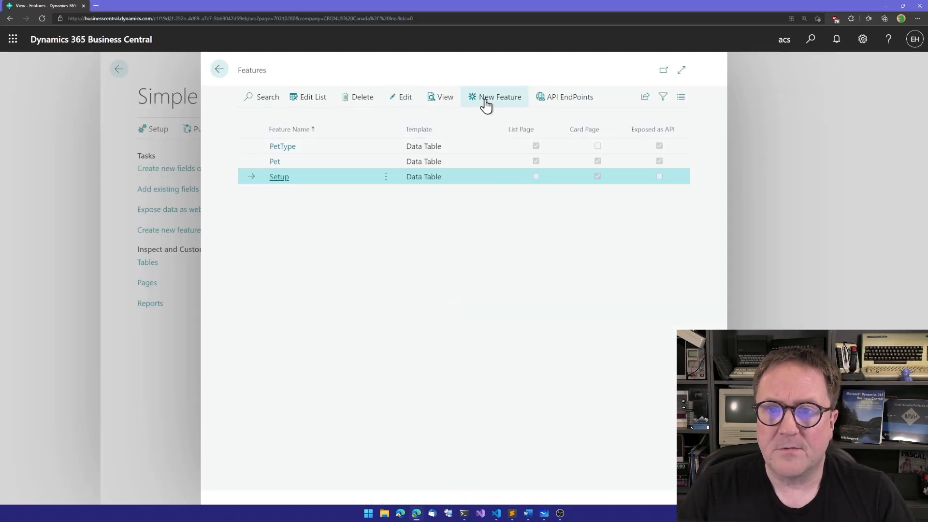
pyautogui.click(486, 98)
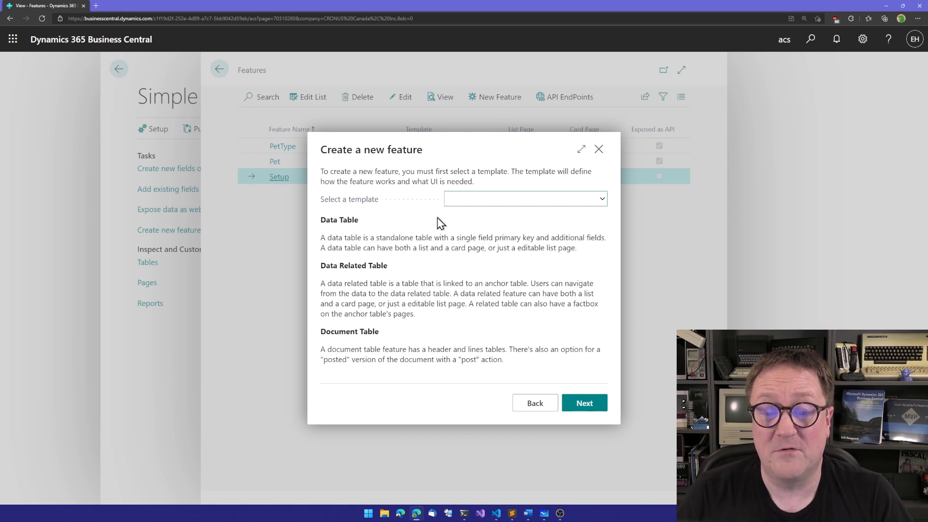
pyautogui.click(479, 203)
pyautogui.click(482, 223)
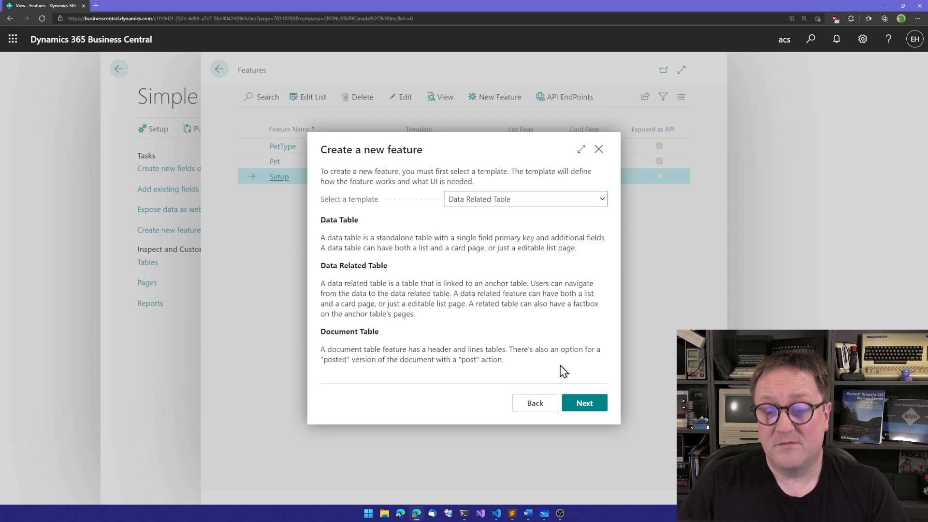
pyautogui.click(585, 407)
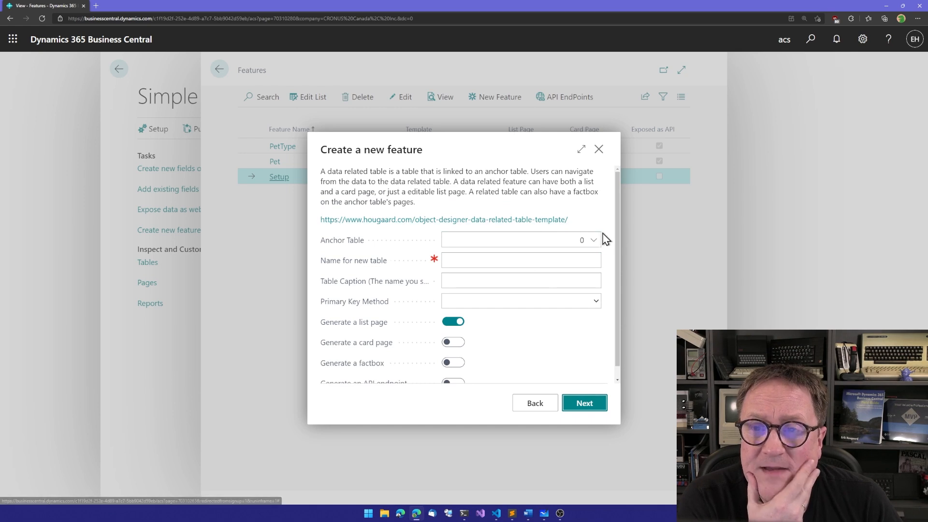
# Step: Anchor the new table to Customer, name it Ownership and give it the caption Pet Ownership
pyautogui.click(594, 240)
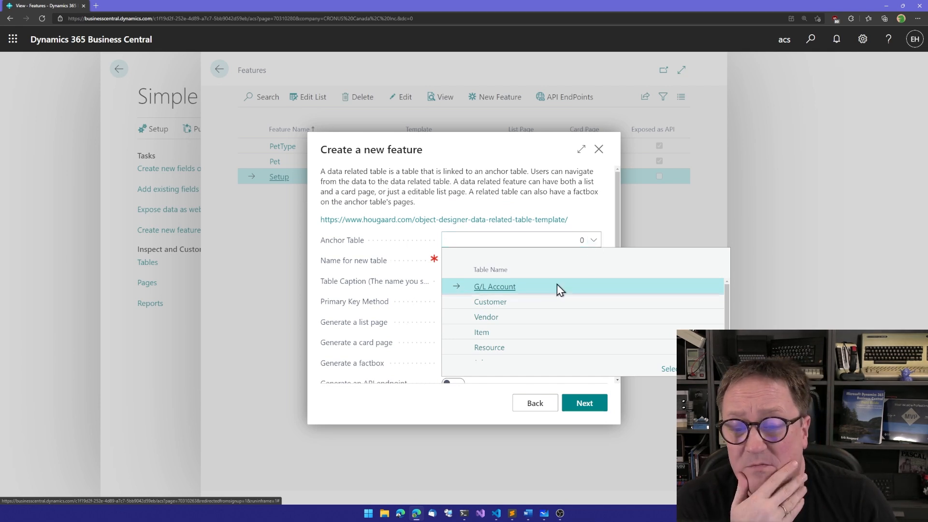
pyautogui.click(499, 303)
pyautogui.click(522, 265)
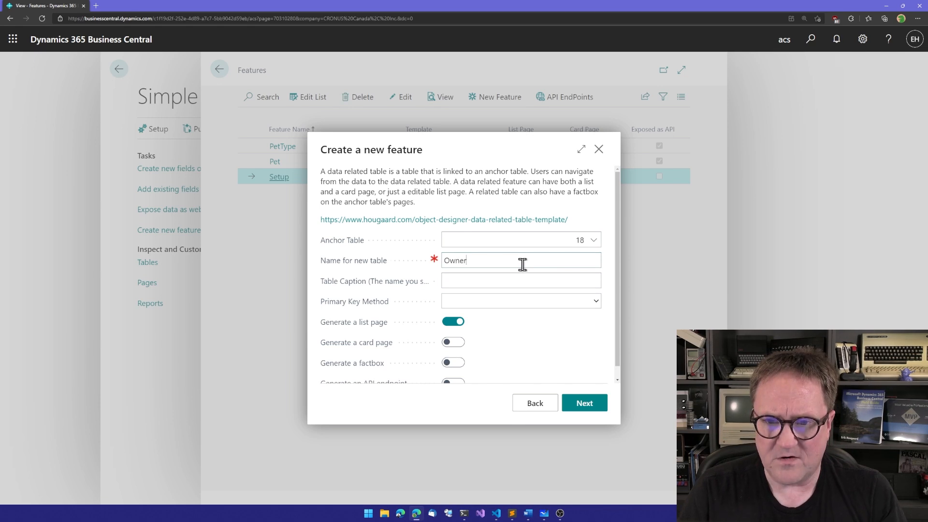
pyautogui.write('ip')
pyautogui.press('Tab')
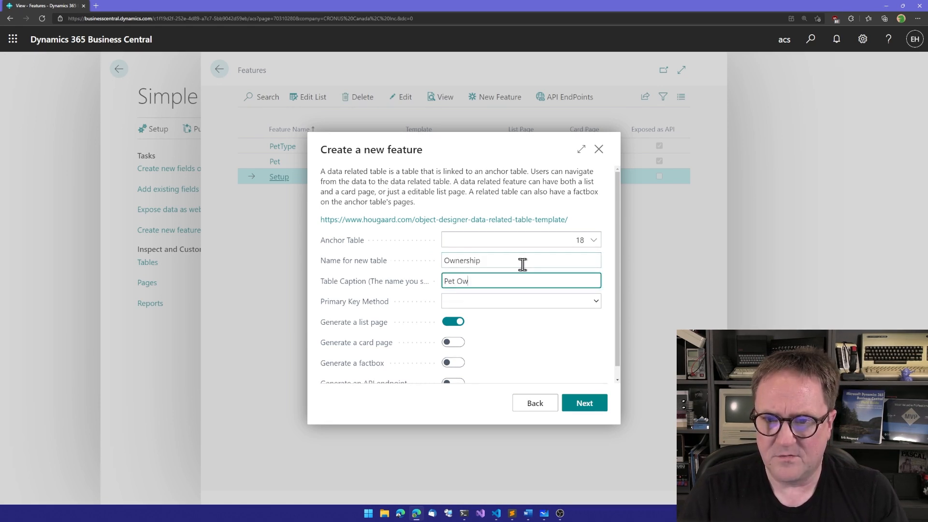
pyautogui.press('Tab')
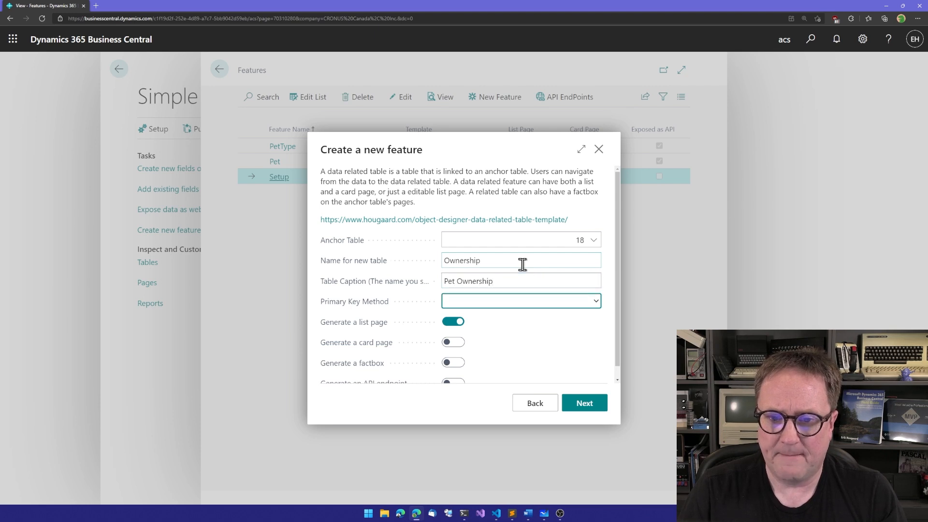
# Step: Set the primary key method to Use a field, enable the factbox and API endpoint, and complete the feature wizard
pyautogui.click(502, 302)
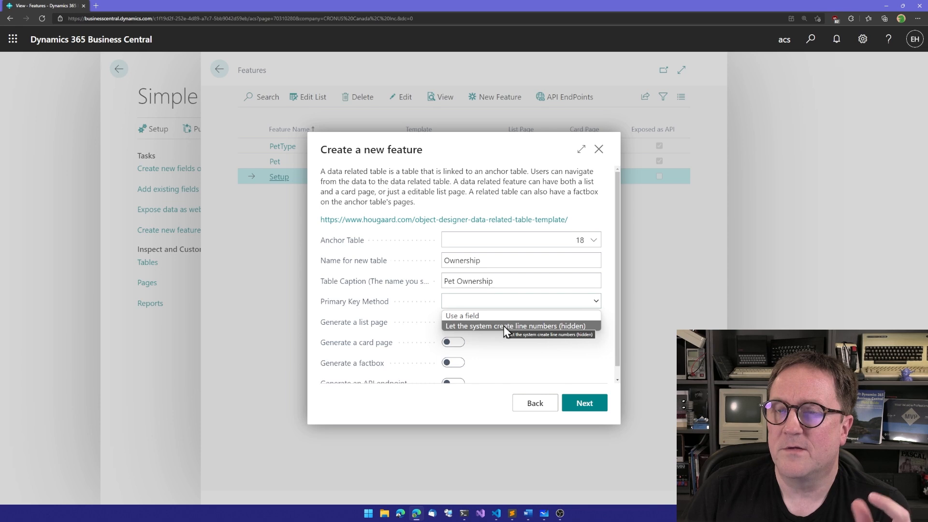
pyautogui.click(466, 318)
pyautogui.scroll(-1, 464, 323)
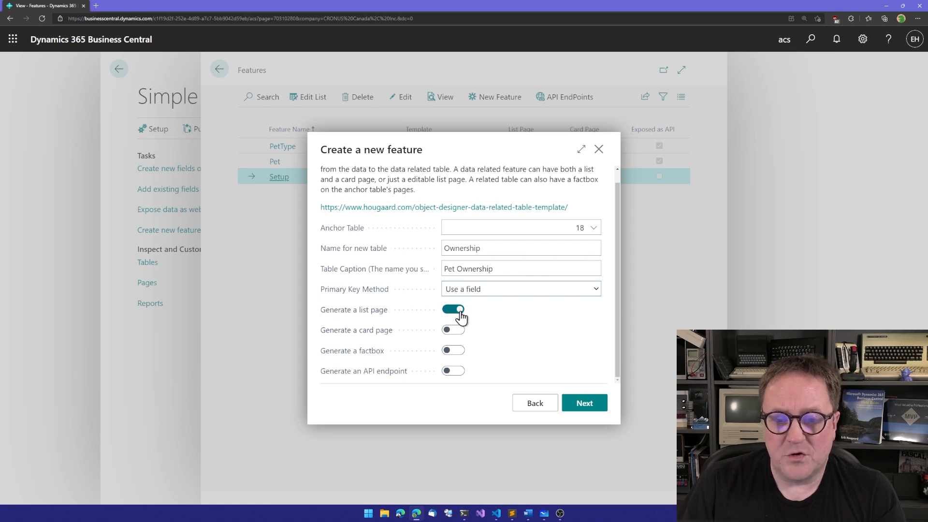
pyautogui.click(454, 353)
pyautogui.click(453, 371)
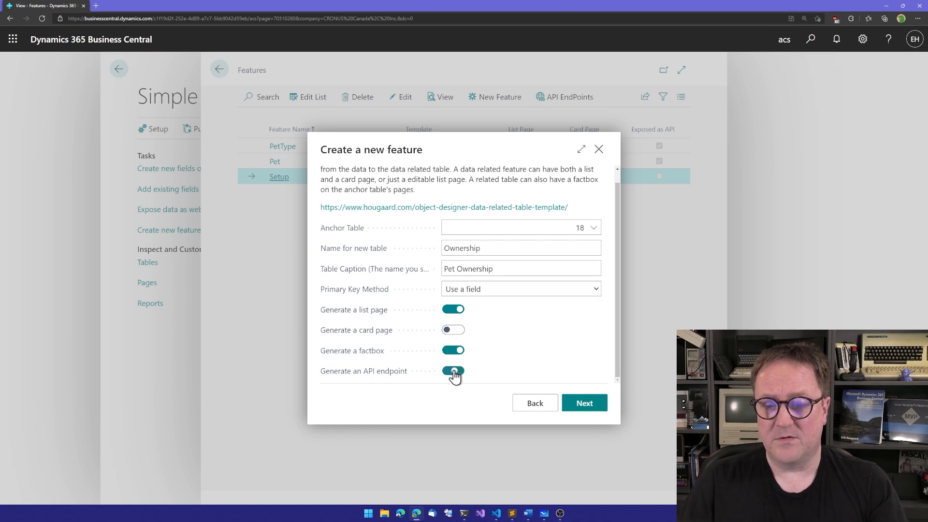
pyautogui.click(579, 406)
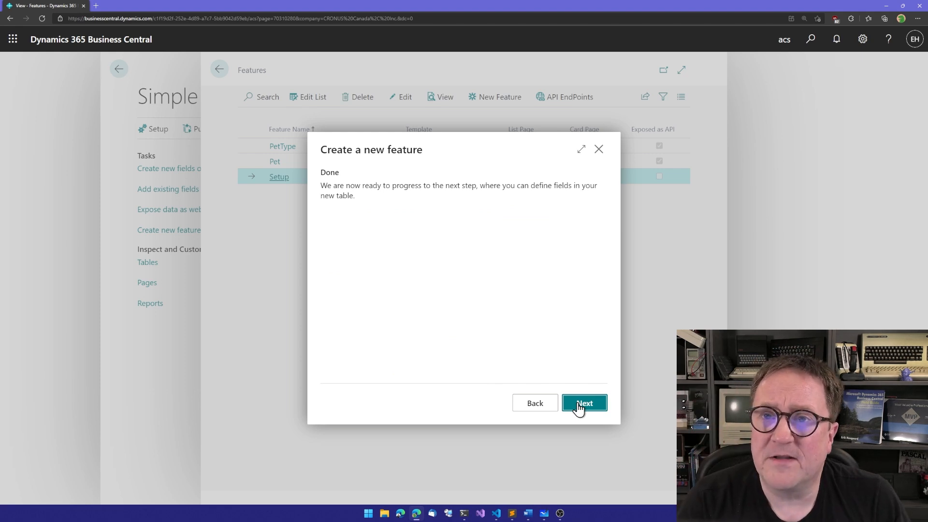
pyautogui.click(583, 405)
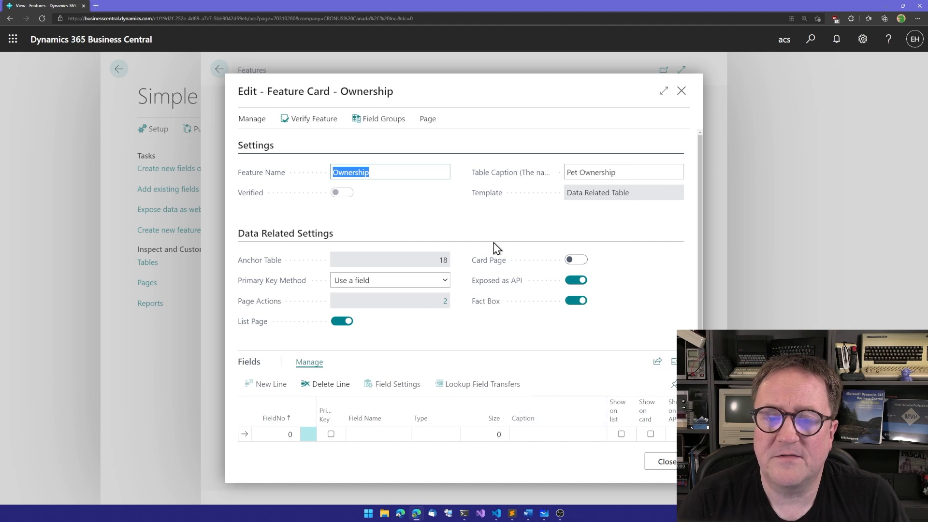
# Step: Add field 1 PetNo to the Ownership feature as a Lookup field shown on the list
pyautogui.scroll(-2, 498, 325)
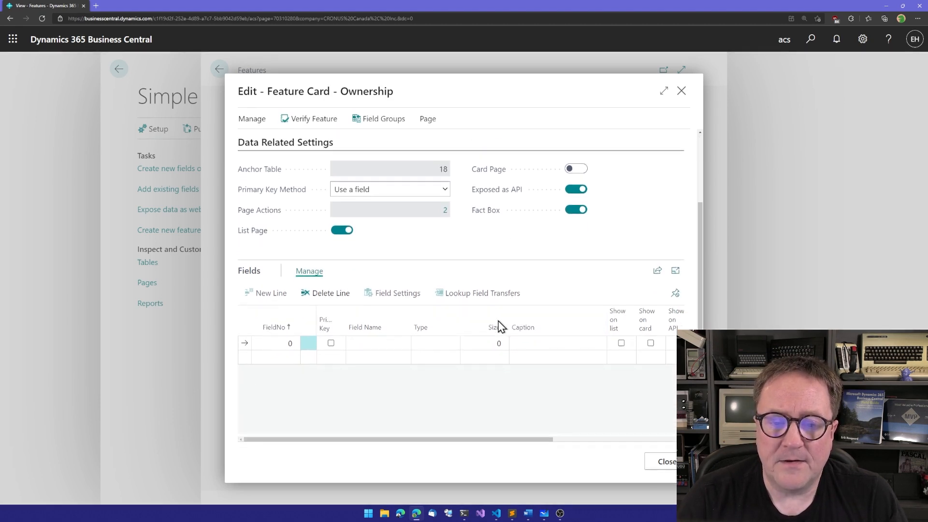
pyautogui.click(276, 342)
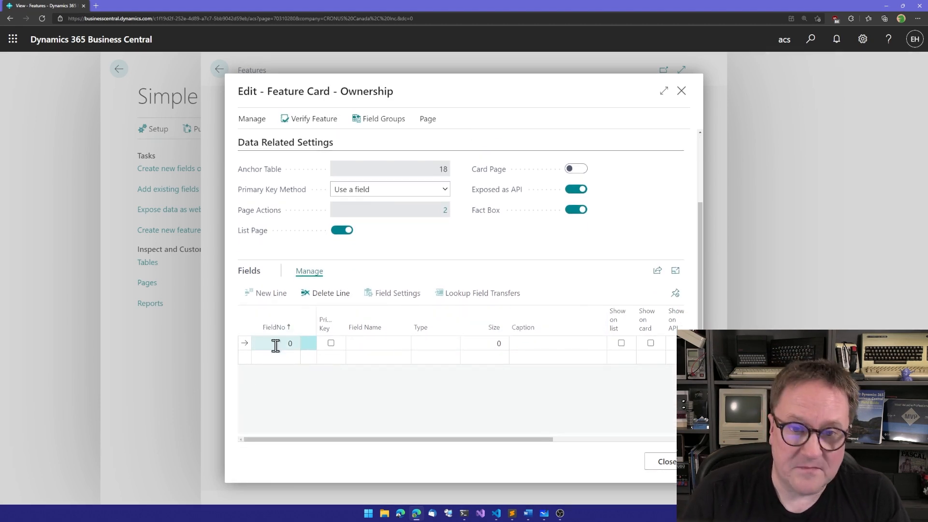
pyautogui.write('1')
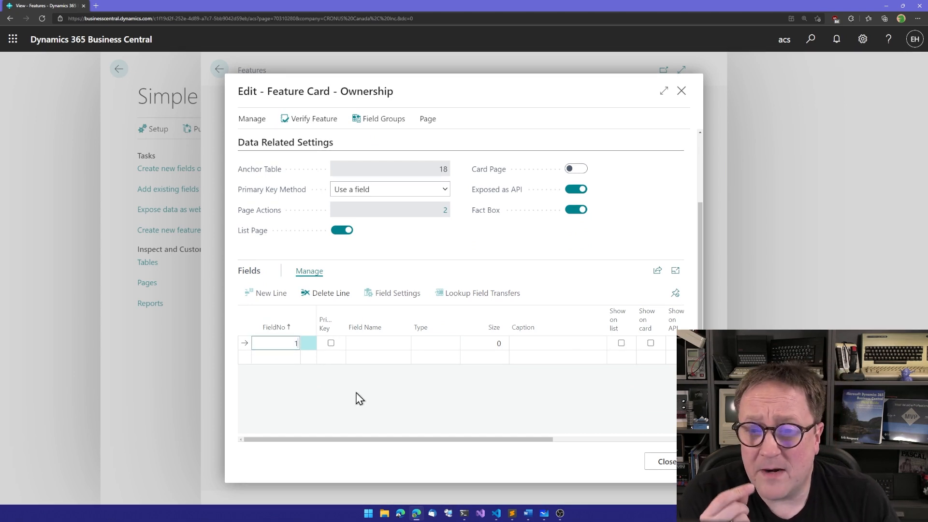
pyautogui.click(429, 355)
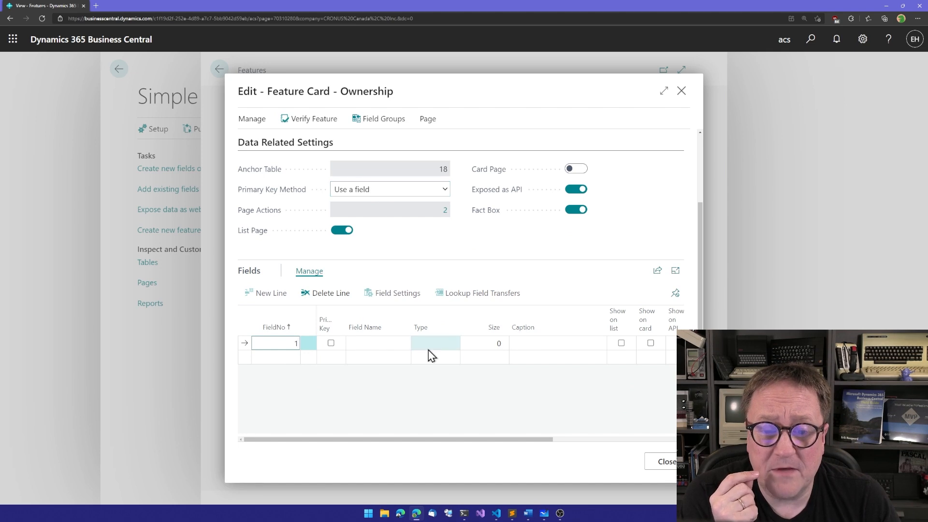
pyautogui.write('PetNo')
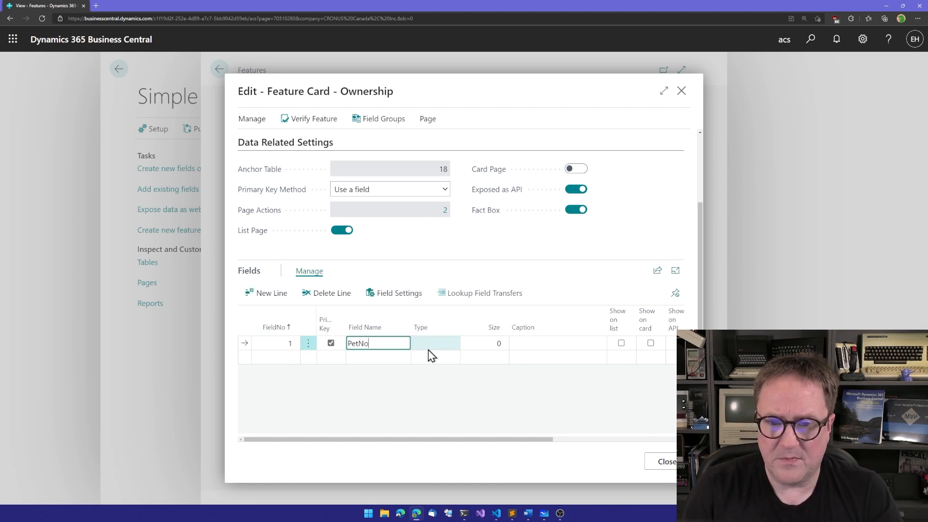
pyautogui.press('Tab')
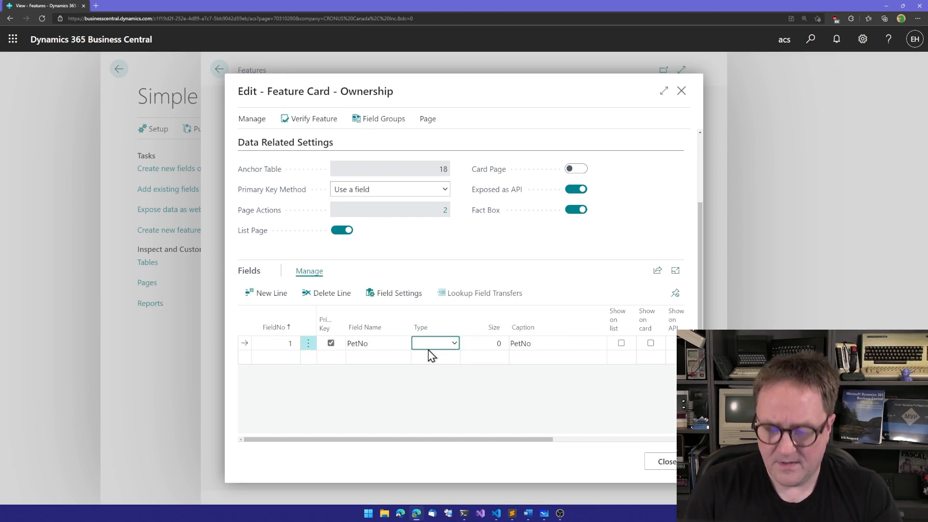
pyautogui.press('l')
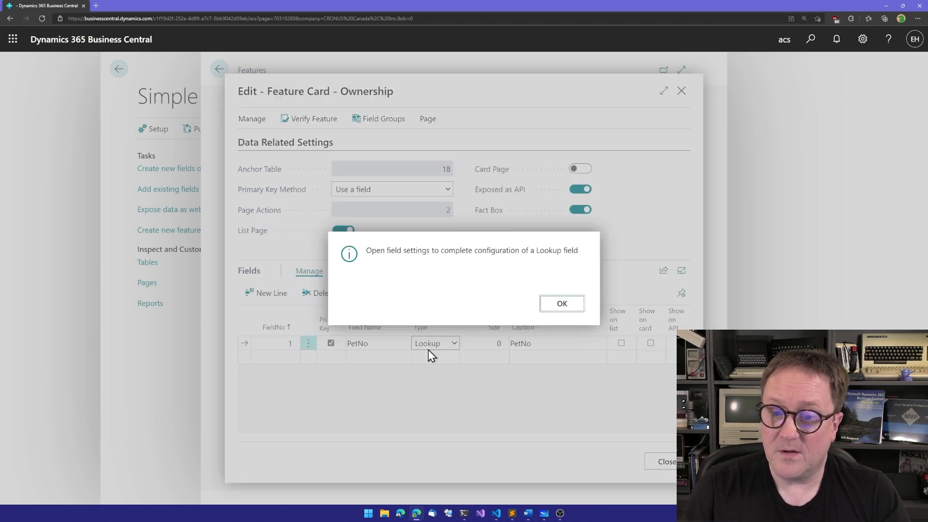
pyautogui.click(551, 303)
pyautogui.click(621, 343)
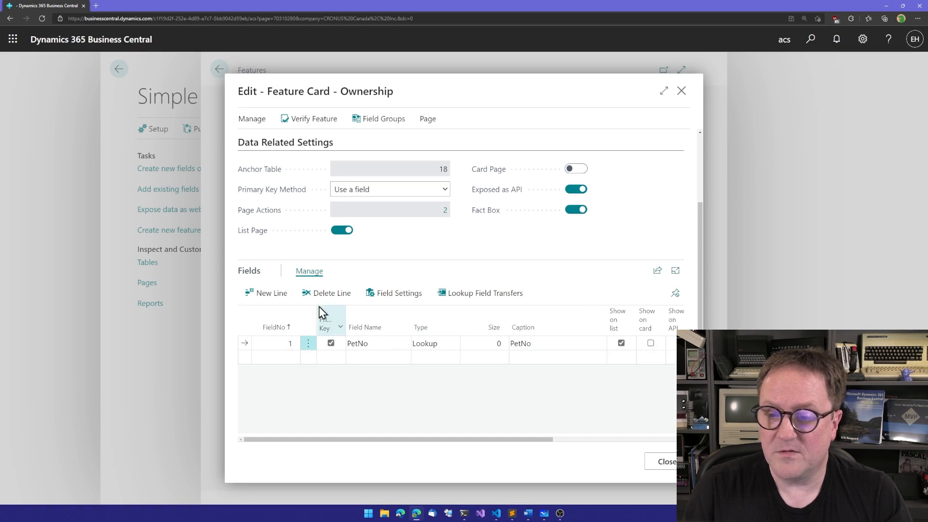
# Step: Set the PetNo field's lookup table to 63400 Pet_Tx and return to the Ownership fields
pyautogui.click(386, 297)
pyautogui.click(412, 437)
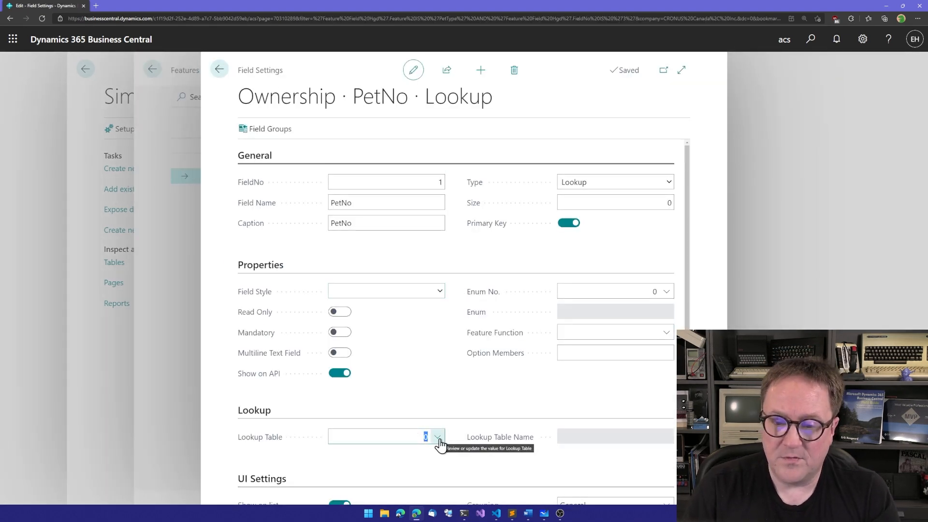
pyautogui.write('pet')
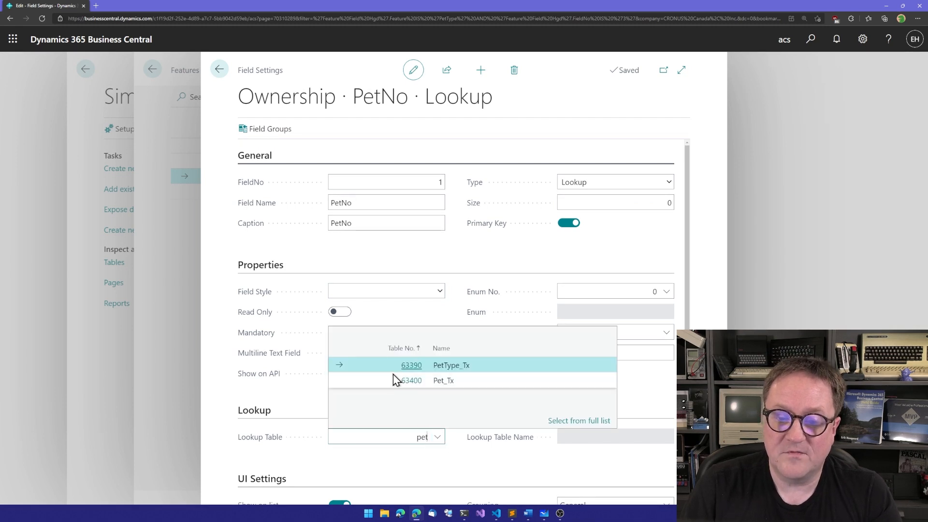
pyautogui.click(410, 382)
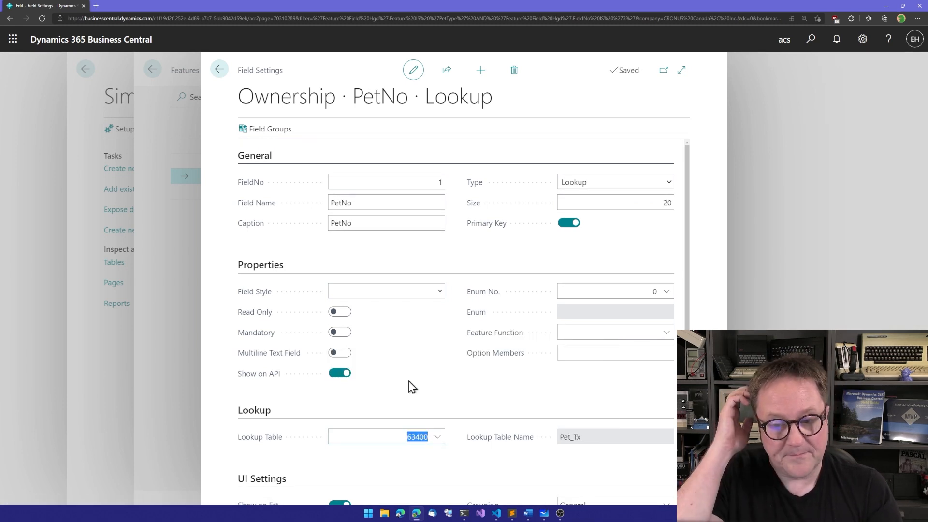
pyautogui.press('Escape')
# Step: Add field 2 Name to the Ownership feature as a Text field of size 50 shown on the list
pyautogui.click(285, 358)
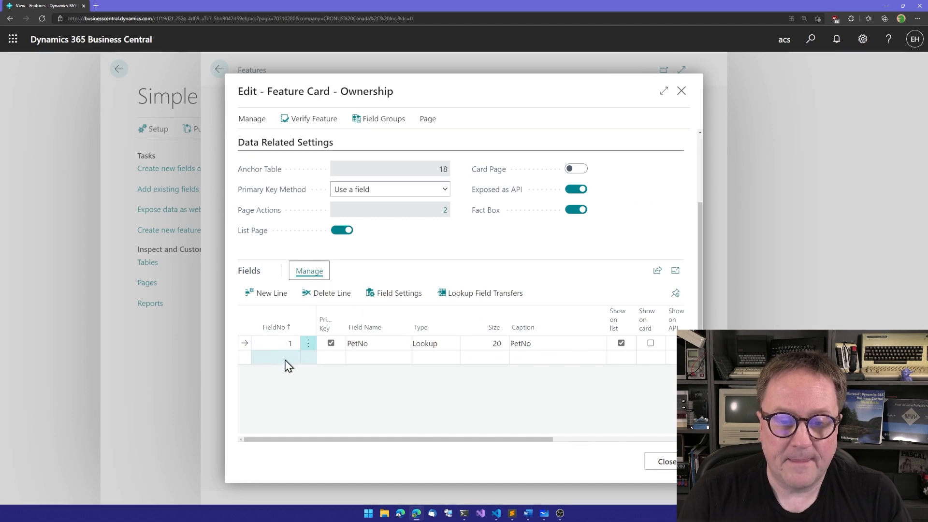
pyautogui.write('2')
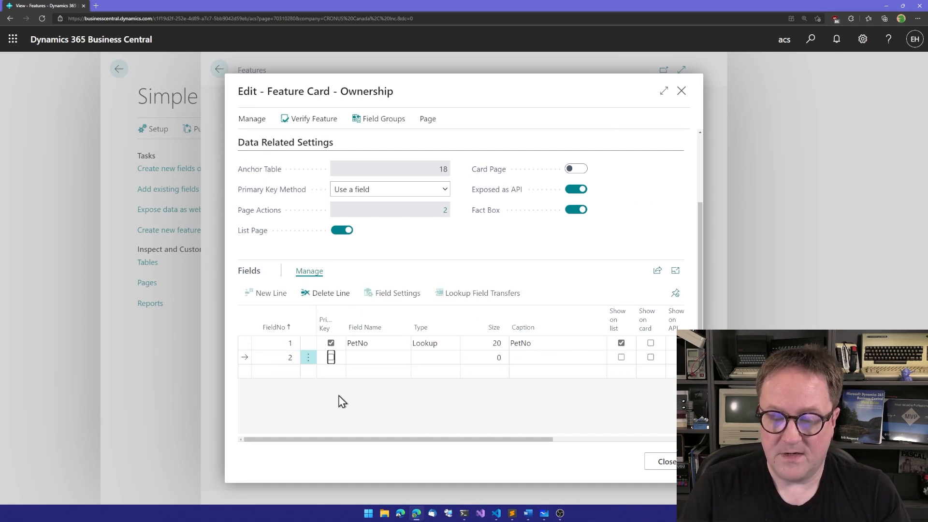
pyautogui.press('Tab')
pyautogui.write('Name')
pyautogui.press('Tab')
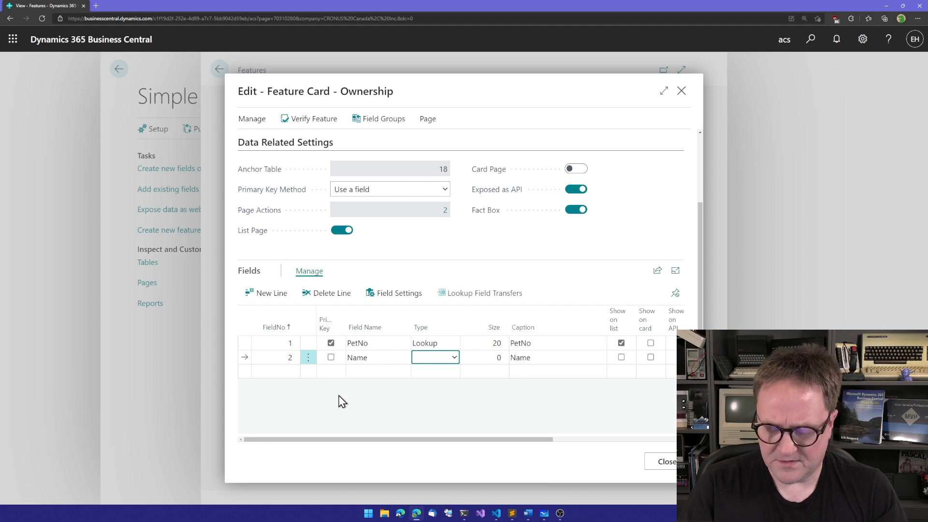
pyautogui.press('Tab')
pyautogui.press('Tab')
pyautogui.press('Tab')
pyautogui.press('space')
pyautogui.hotkey('shift', 'Tab')
pyautogui.hotkey('shift', 'Tab')
pyautogui.hotkey('shift', 'Tab')
pyautogui.hotkey('shift', 'Tab')
pyautogui.hotkey('shift', 'Tab')
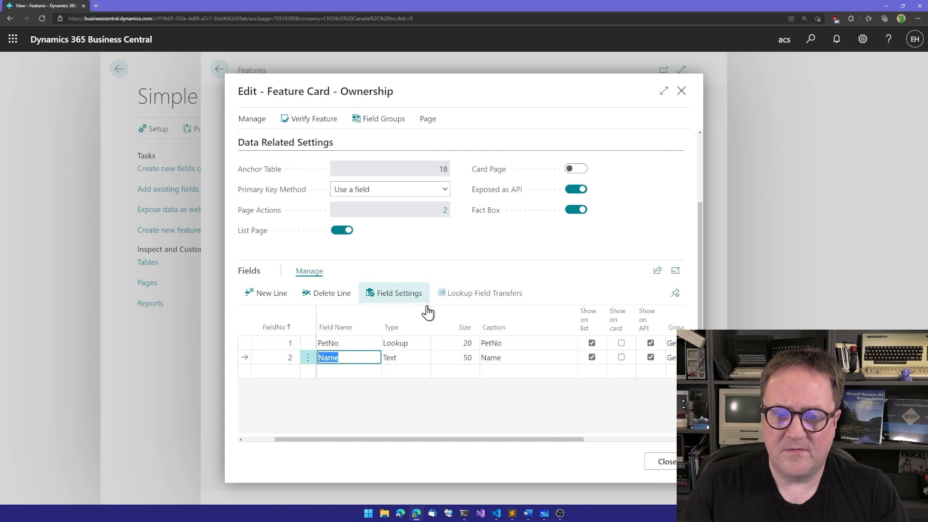
# Step: Make the Name field read-only in its field settings and return to the Ownership fields
pyautogui.click(403, 295)
pyautogui.click(341, 313)
pyautogui.click(219, 70)
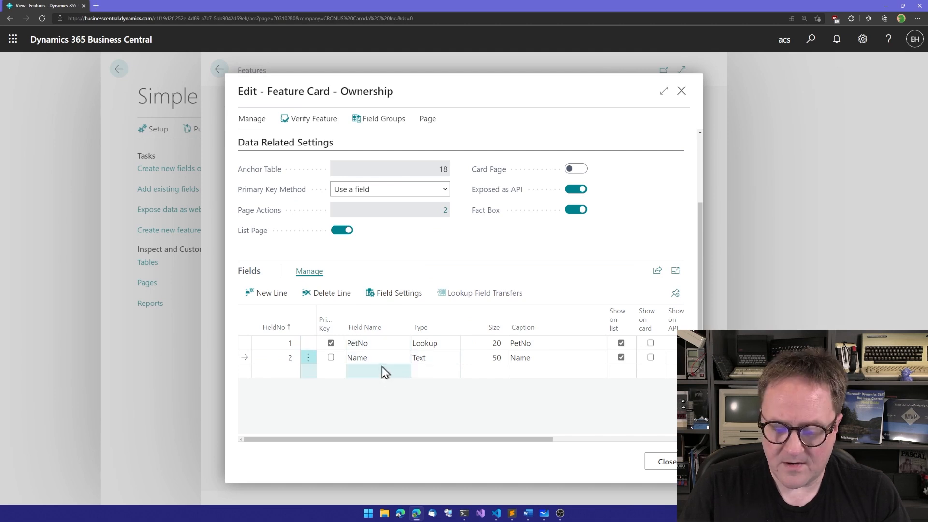
# Step: Add field 3 Type to the Ownership feature as a Code field of size 20 shown on the list
pyautogui.click(288, 373)
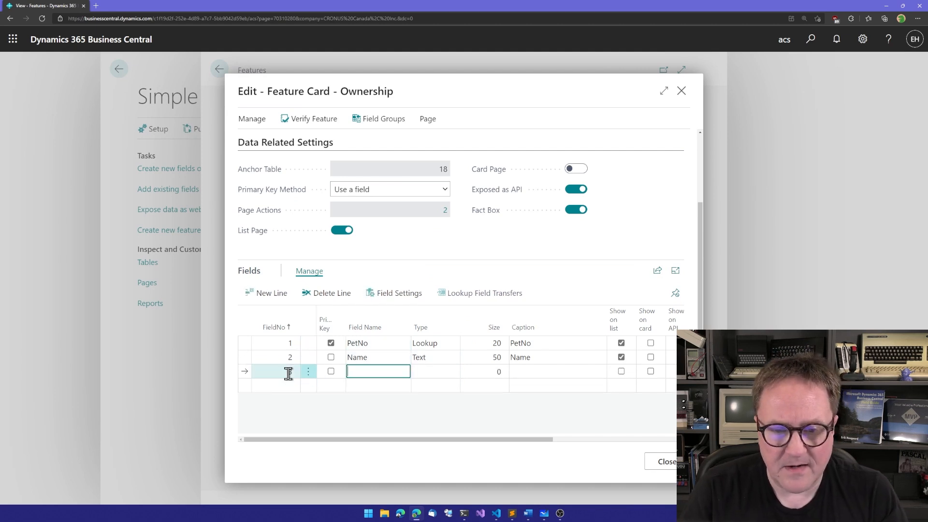
pyautogui.press('Tab')
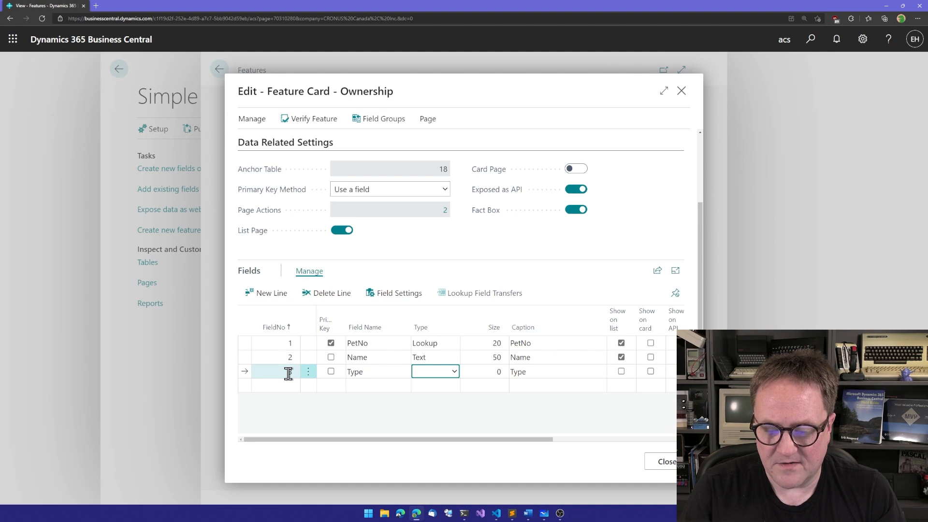
pyautogui.write('Code')
pyautogui.press('Tab')
pyautogui.press('Tab')
pyautogui.press('Tab')
pyautogui.press('Tab')
pyautogui.press('Tab')
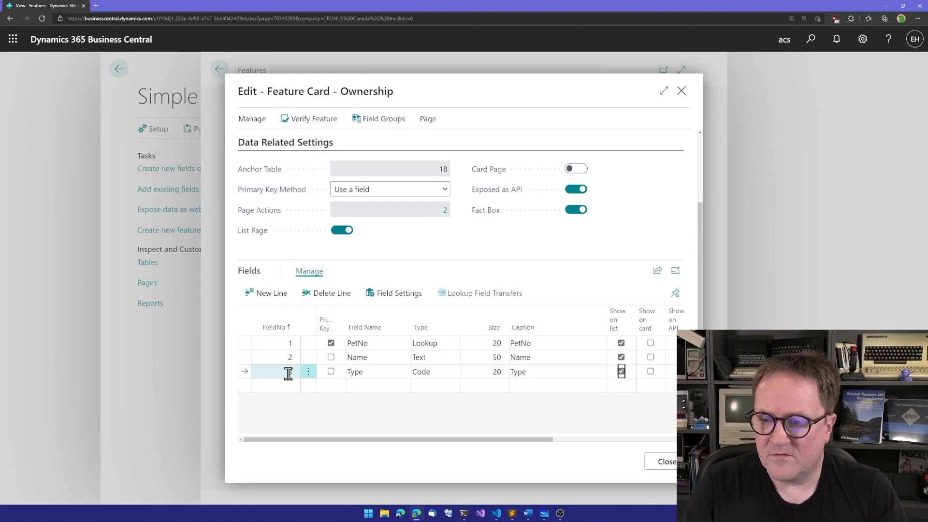
pyautogui.hotkey('shift', 'Tab')
pyautogui.hotkey('shift', 'Tab')
pyautogui.hotkey('shift', 'Tab')
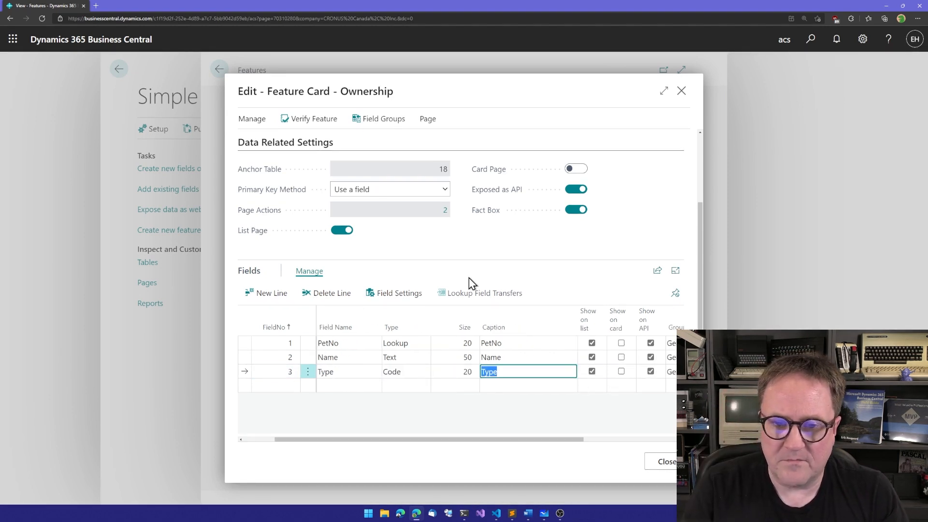
# Step: Make the Type field read-only in its field settings and return to the Ownership fields
pyautogui.click(401, 293)
pyautogui.click(340, 311)
pyautogui.click(220, 71)
# Step: Add a lookup field transfer for the Ownership feature's PetNo field, from Pet field 3 Name to field 2 Name
pyautogui.click(390, 343)
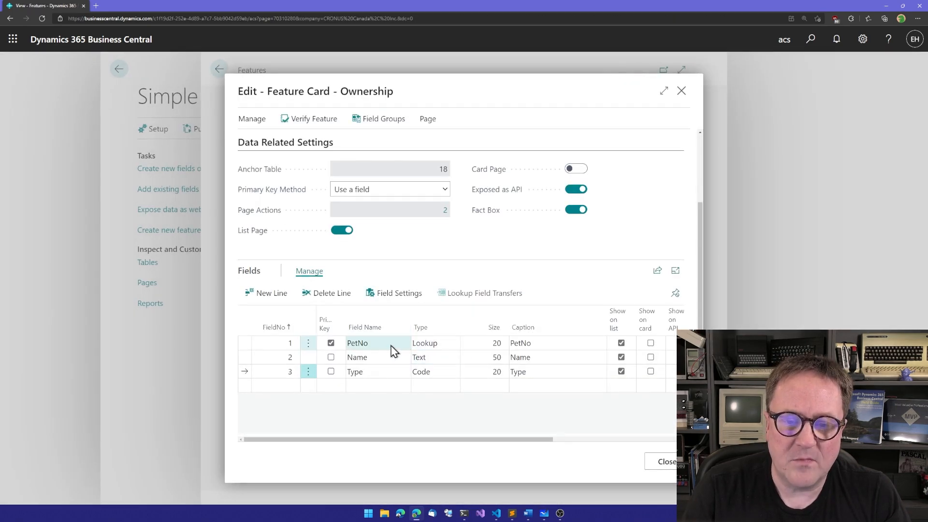
pyautogui.click(472, 295)
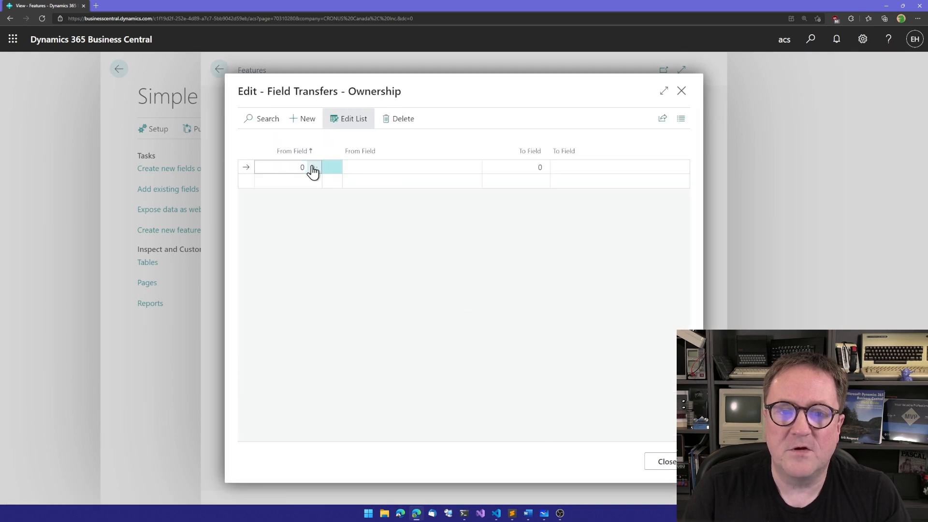
pyautogui.click(315, 167)
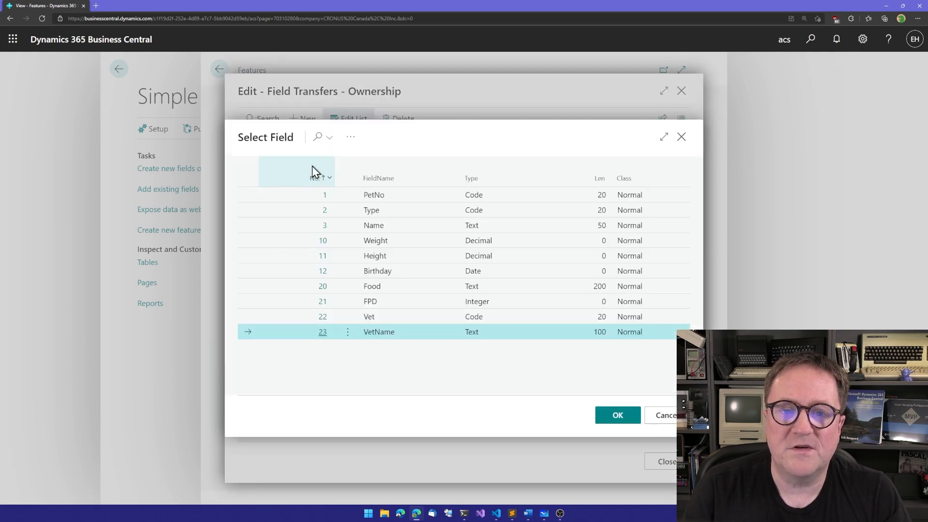
pyautogui.click(315, 227)
pyautogui.click(618, 417)
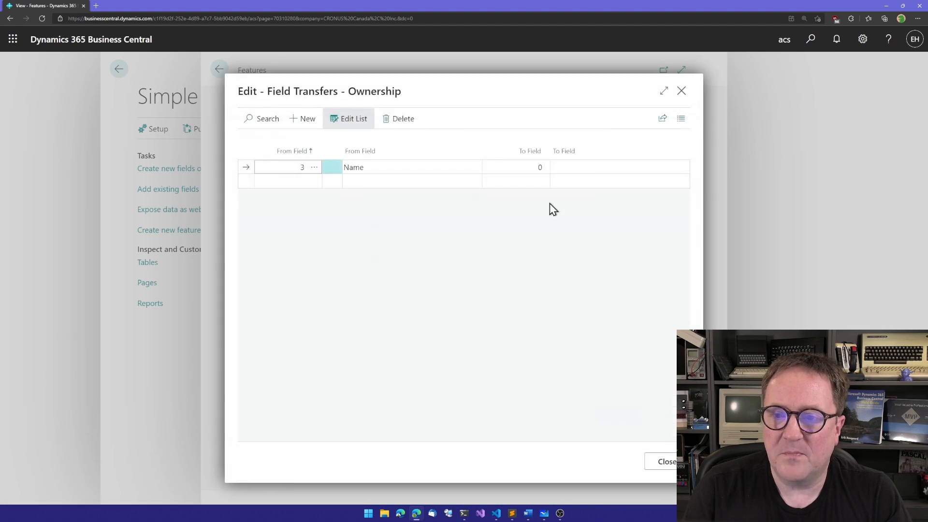
pyautogui.click(524, 167)
pyautogui.click(542, 168)
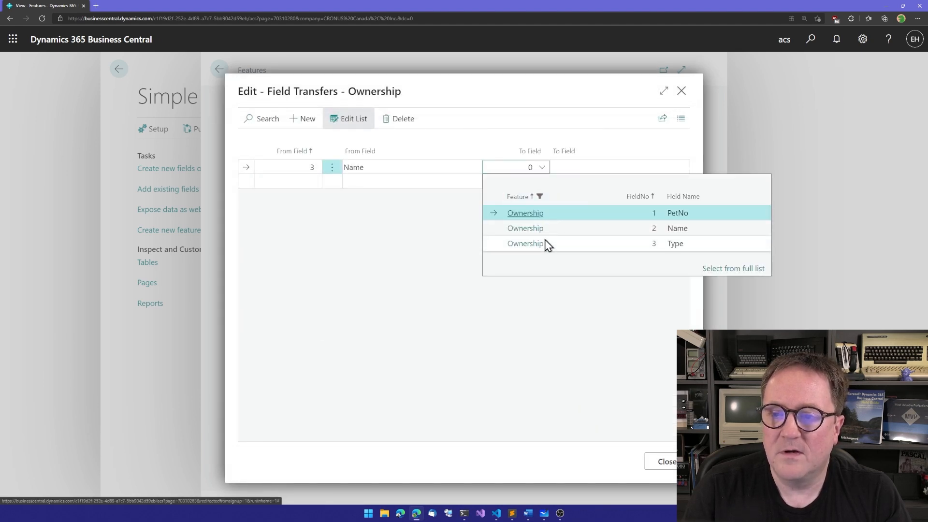
pyautogui.click(536, 228)
# Step: Add a second PetNo field transfer from Pet field 2 Type to field 3 Type, and close the field transfers
pyautogui.click(307, 179)
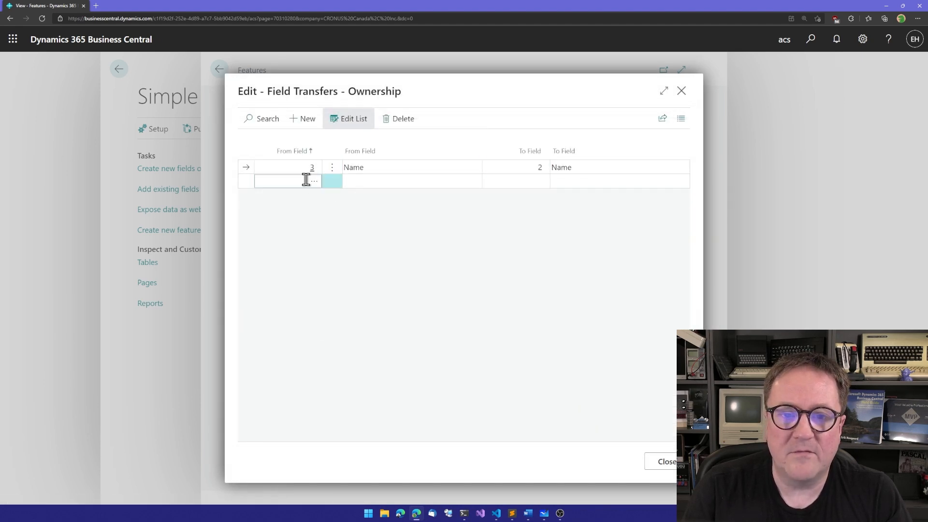
pyautogui.click(313, 186)
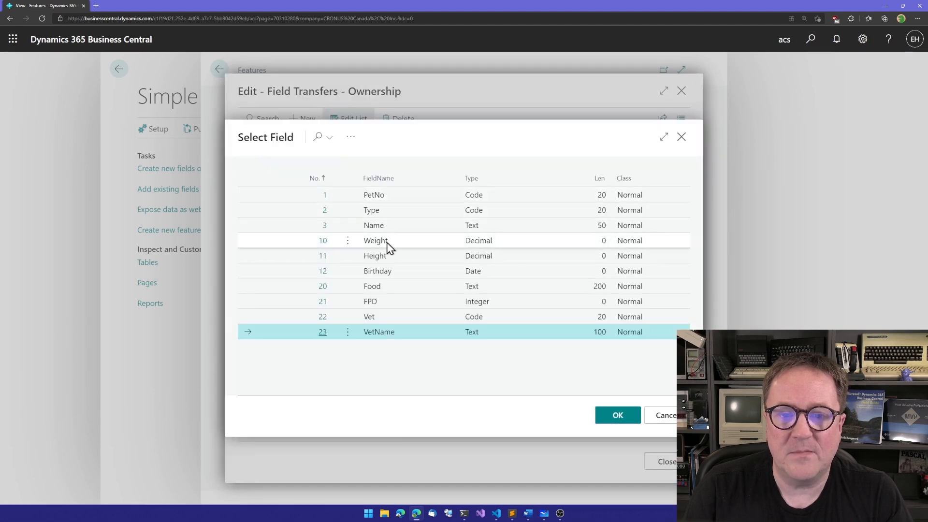
pyautogui.click(318, 208)
pyautogui.click(624, 418)
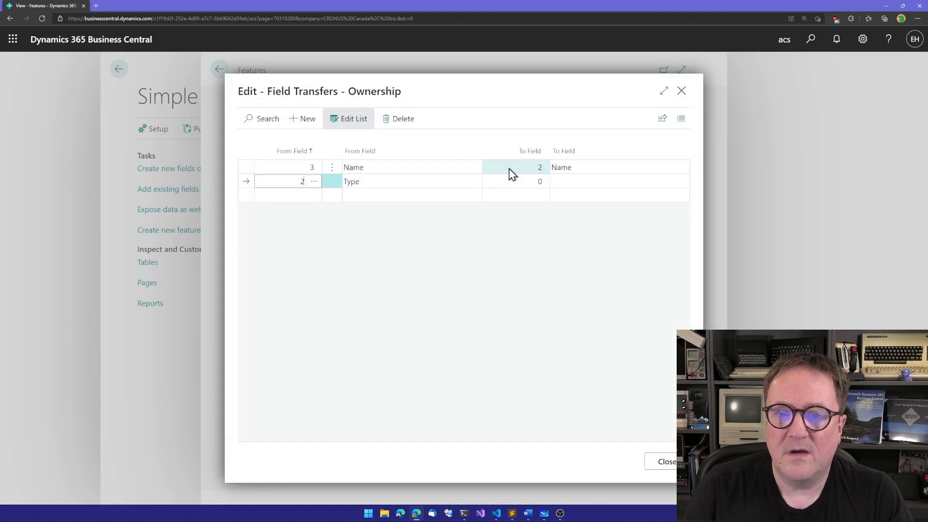
pyautogui.click(522, 181)
pyautogui.click(541, 183)
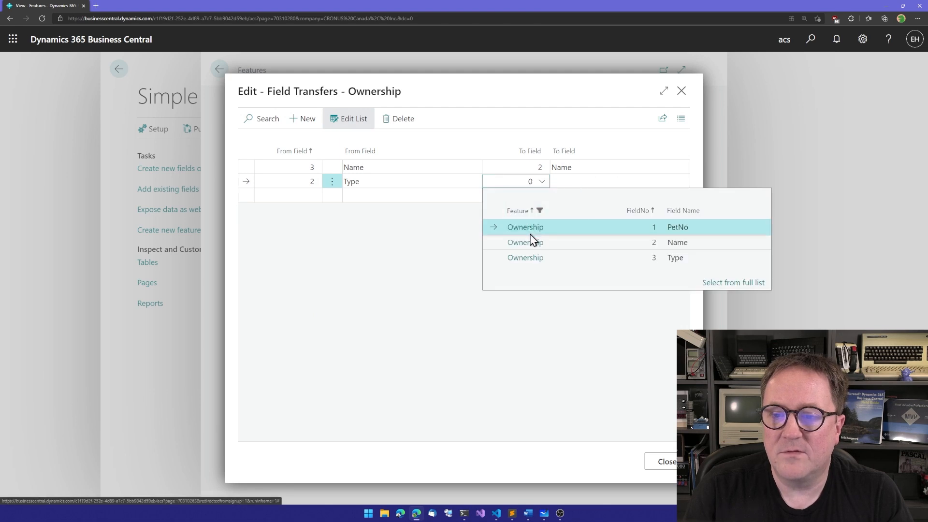
pyautogui.click(538, 255)
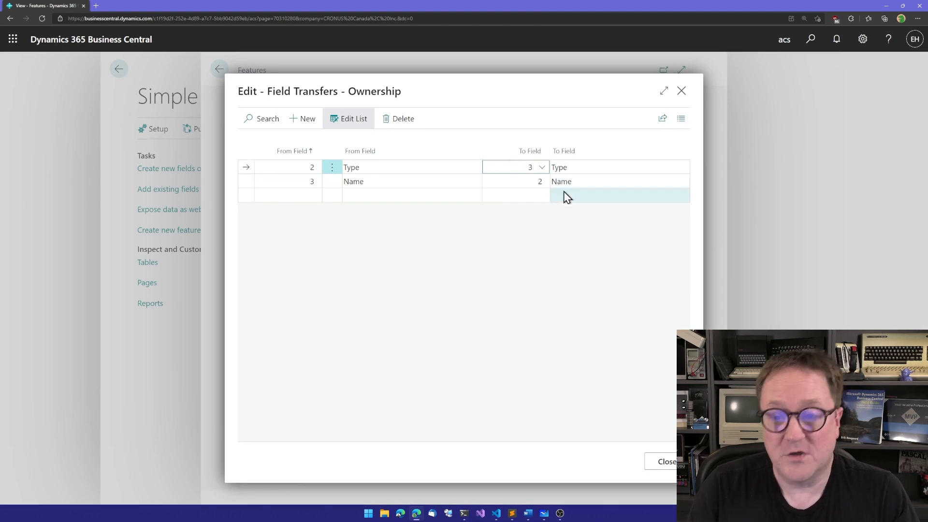
pyautogui.click(527, 184)
pyautogui.press('Up')
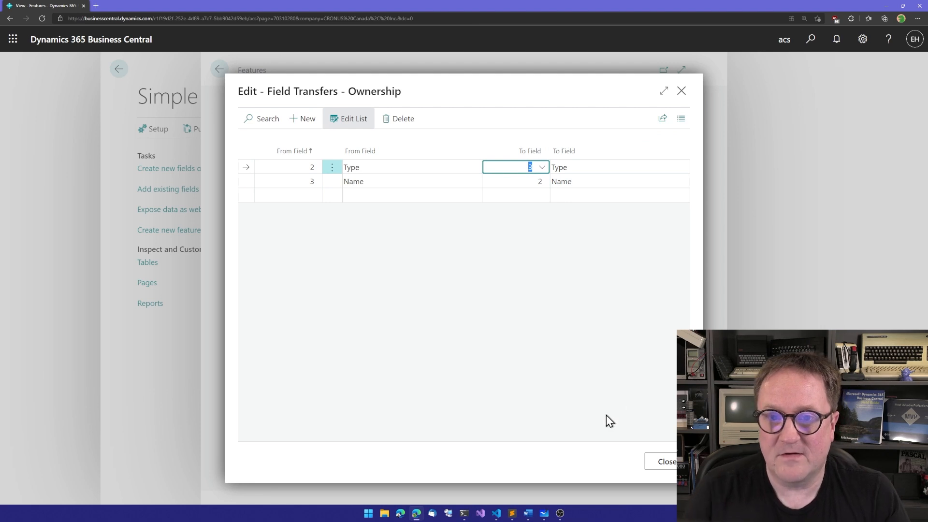
pyautogui.click(666, 464)
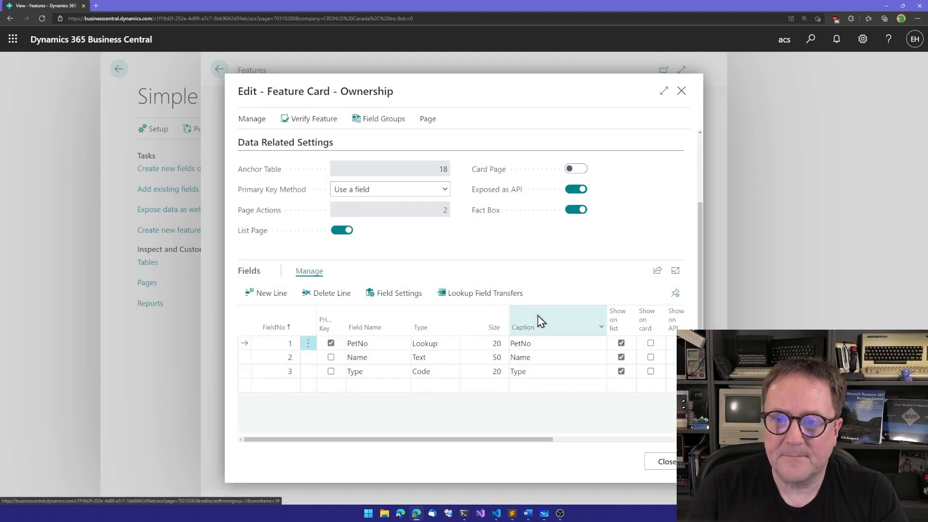
# Step: Check which pages carry the Ownership feature's page actions and return to the feature list
pyautogui.scroll(3, 539, 319)
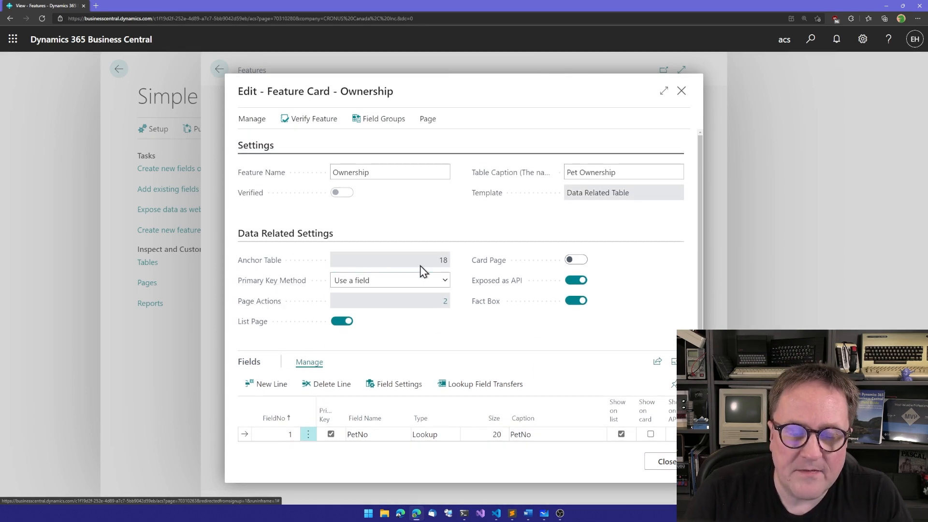
pyautogui.click(445, 302)
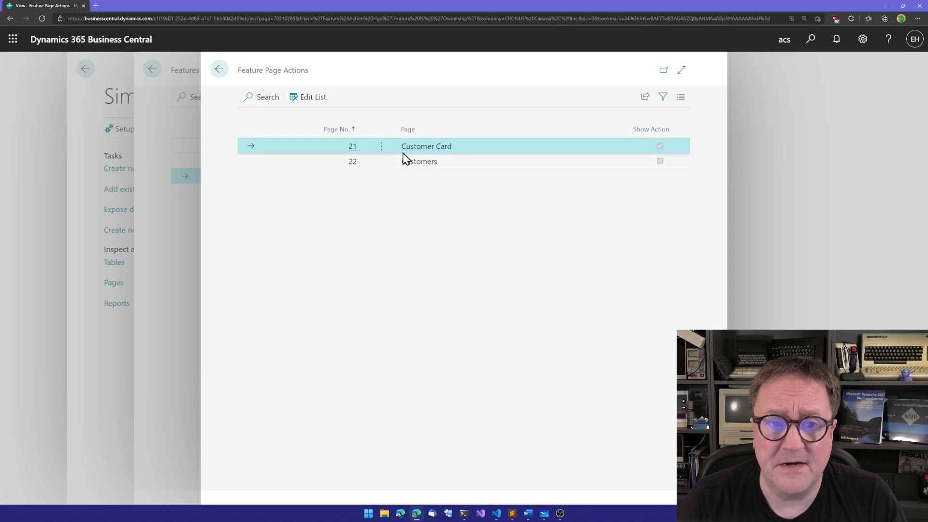
pyautogui.press('Escape')
pyautogui.press('Escape')
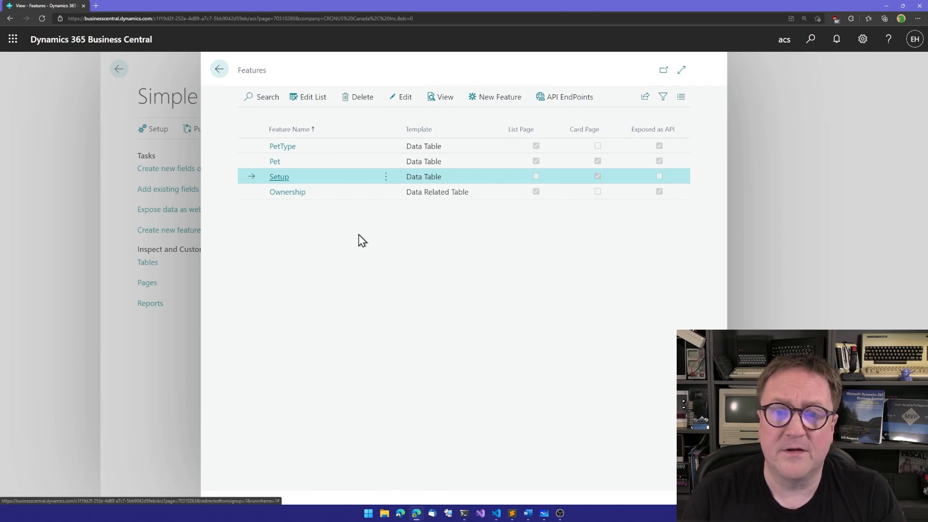
# Step: Check the whiteboard diagram for the Visit Log table and start a new feature based on the Document template
pyautogui.hotkey('alt', 'Tab')
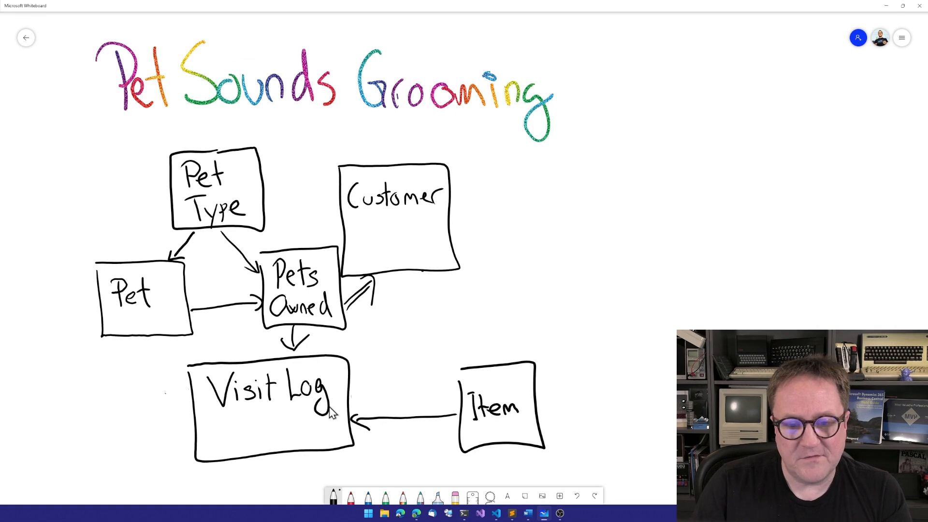
pyautogui.hotkey('alt', 'Tab')
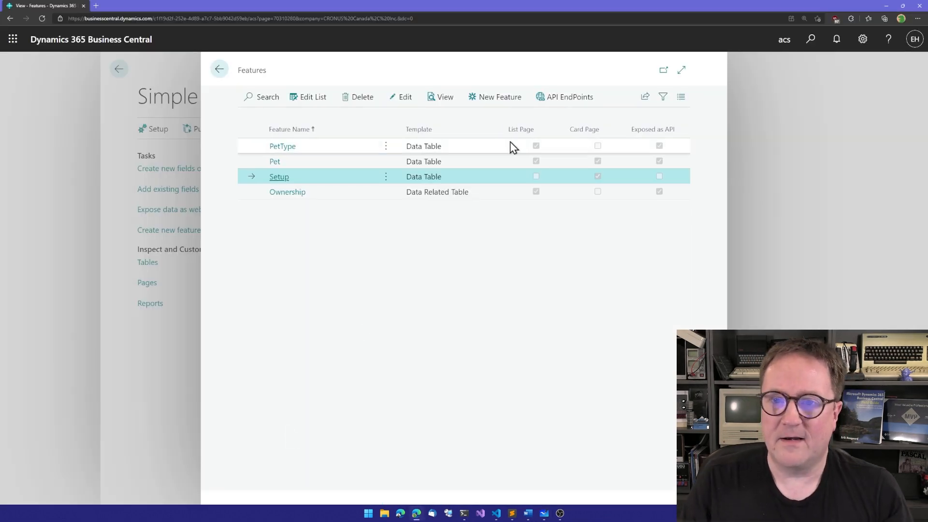
pyautogui.click(496, 98)
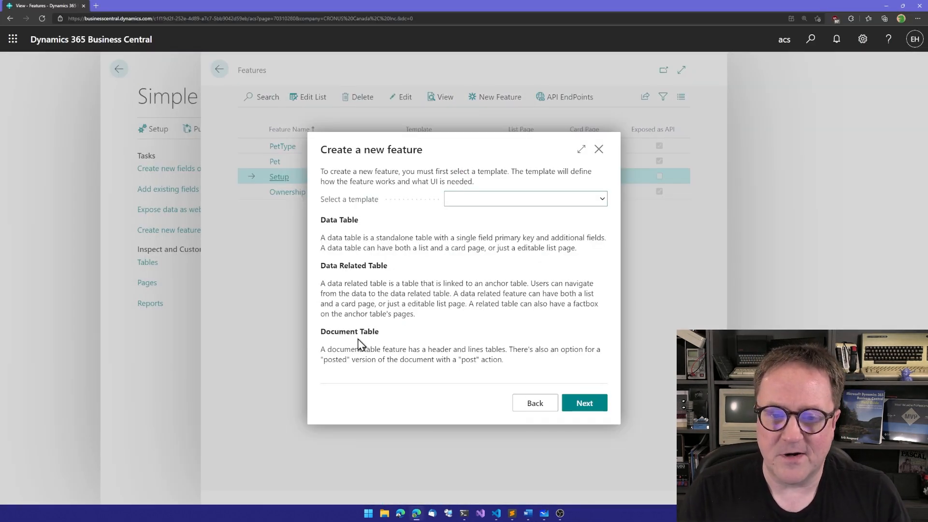
pyautogui.click(480, 208)
pyautogui.click(478, 234)
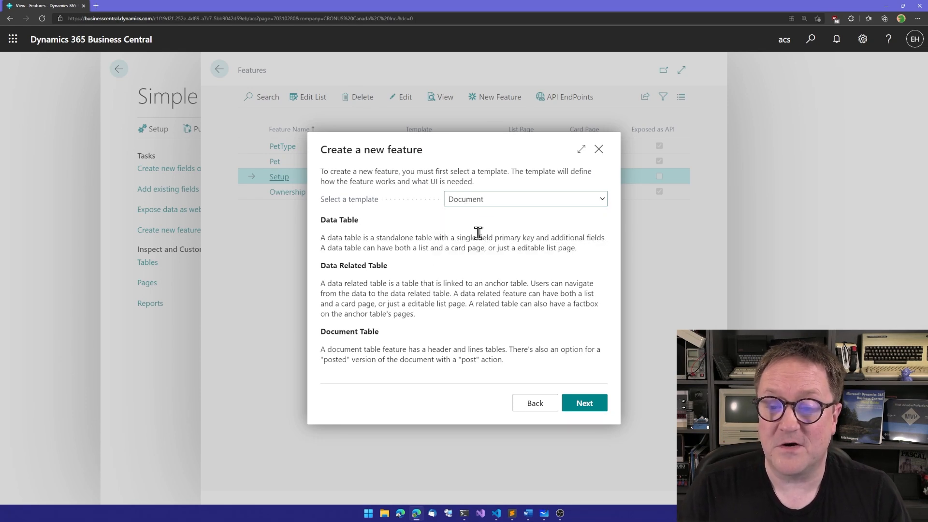
pyautogui.click(583, 403)
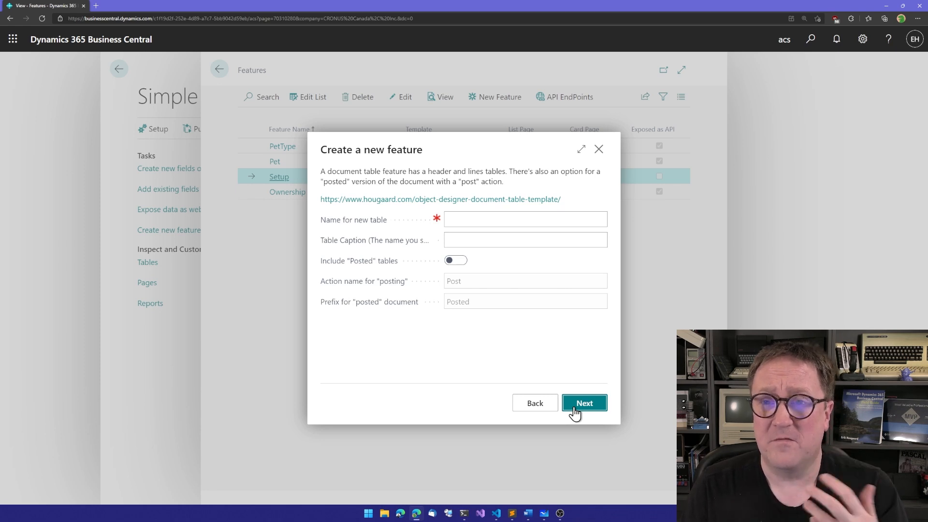
# Step: Name the new document table Visit and set its table caption to Salon visit
pyautogui.click(479, 218)
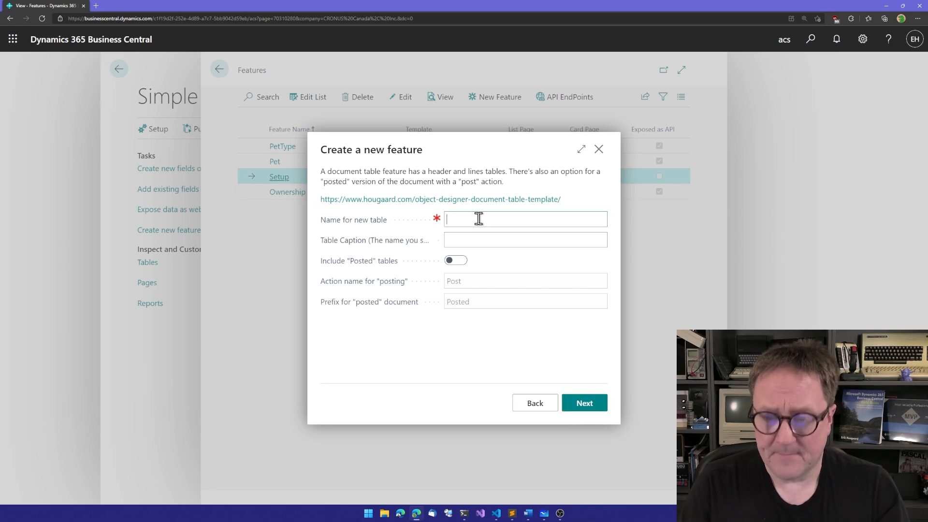
pyautogui.press('Tab')
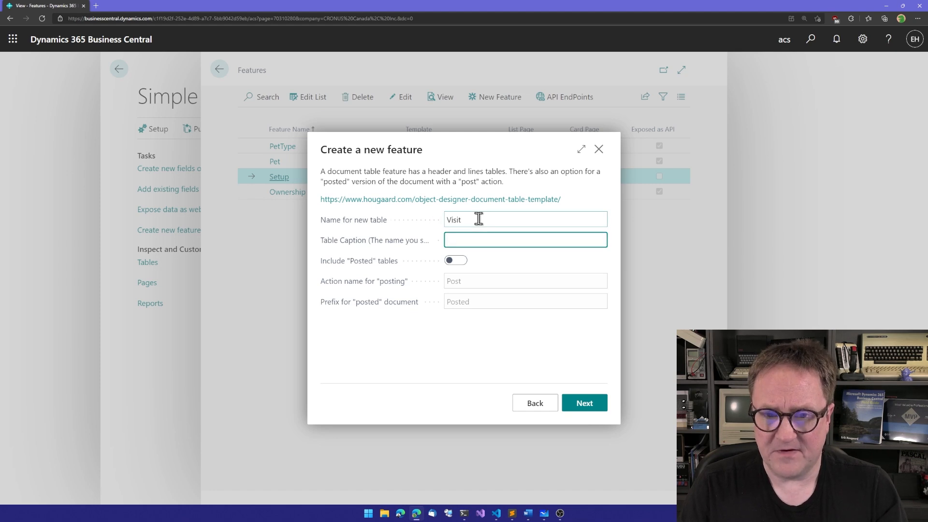
pyautogui.write('Salon visit log')
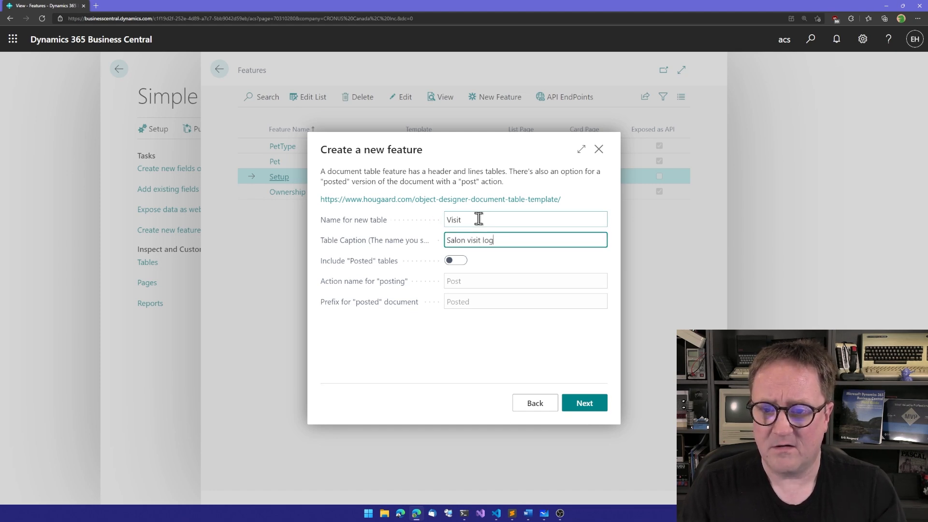
pyautogui.press('Tab')
pyautogui.tripleClick(503, 240)
pyautogui.press('BackSpace')
pyautogui.write('Sal')
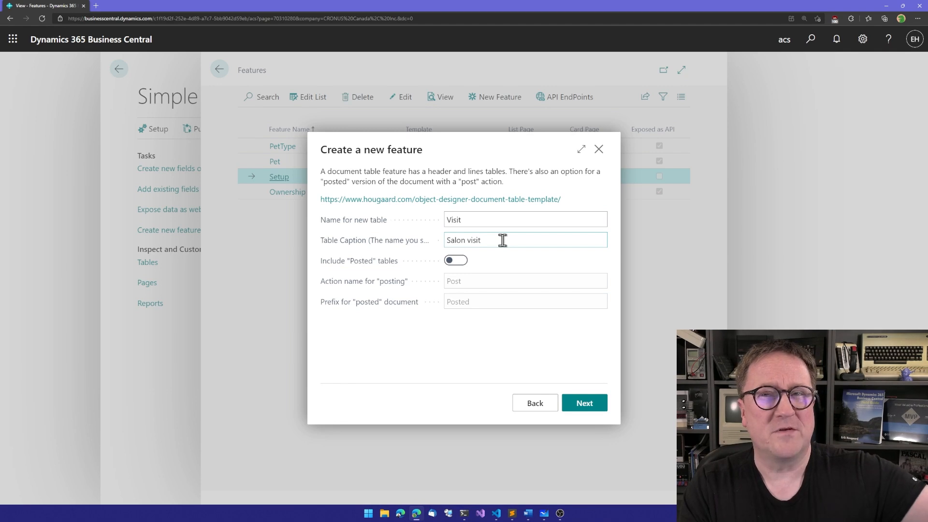
# Step: Include posted tables with the posting action named Finish and the prefix Finished, and complete the new feature wizard
pyautogui.click(457, 261)
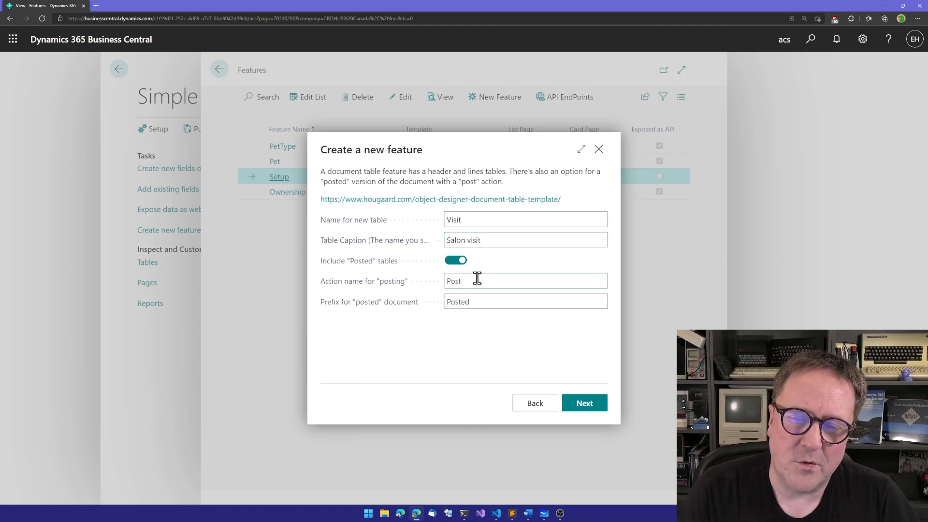
pyautogui.click(477, 279)
pyautogui.write('Finsi')
pyautogui.press('BackSpace')
pyautogui.press('BackSpace')
pyautogui.write('ish')
pyautogui.press('Tab')
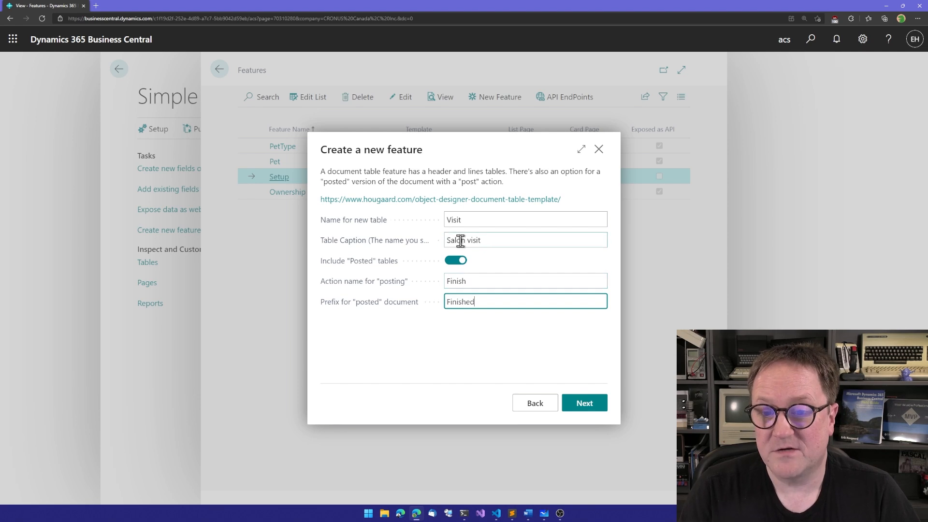
pyautogui.click(585, 403)
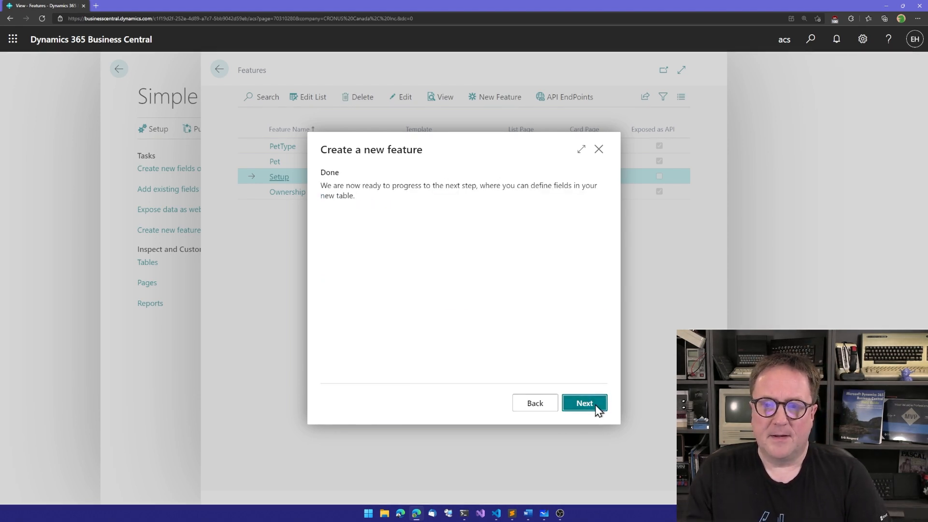
pyautogui.click(585, 404)
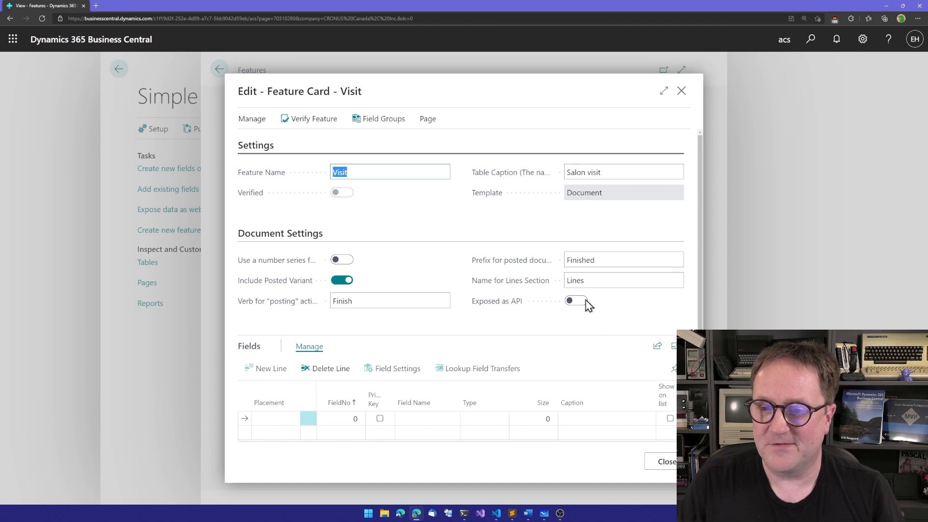
# Step: Begin the Visit fields list with field number 1 placed on Both and flagged as the primary key
pyautogui.click(675, 346)
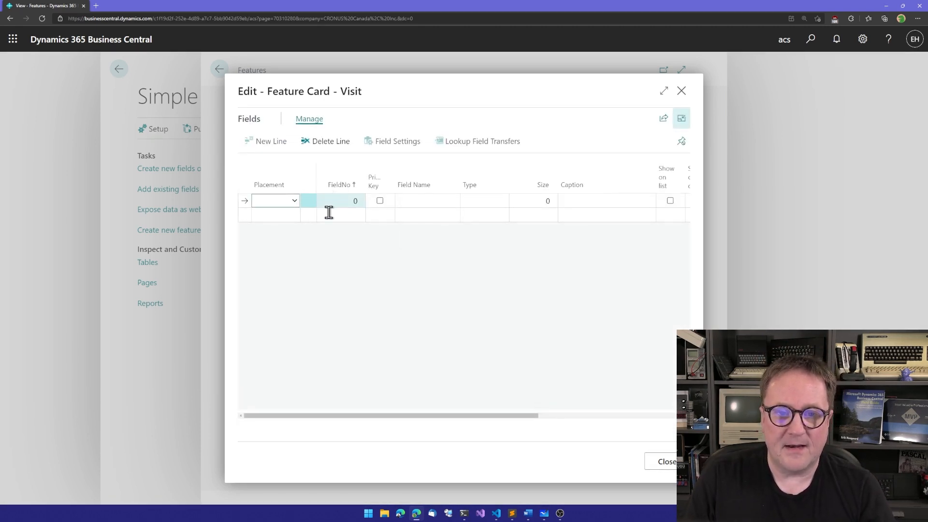
pyautogui.click(290, 200)
pyautogui.click(286, 214)
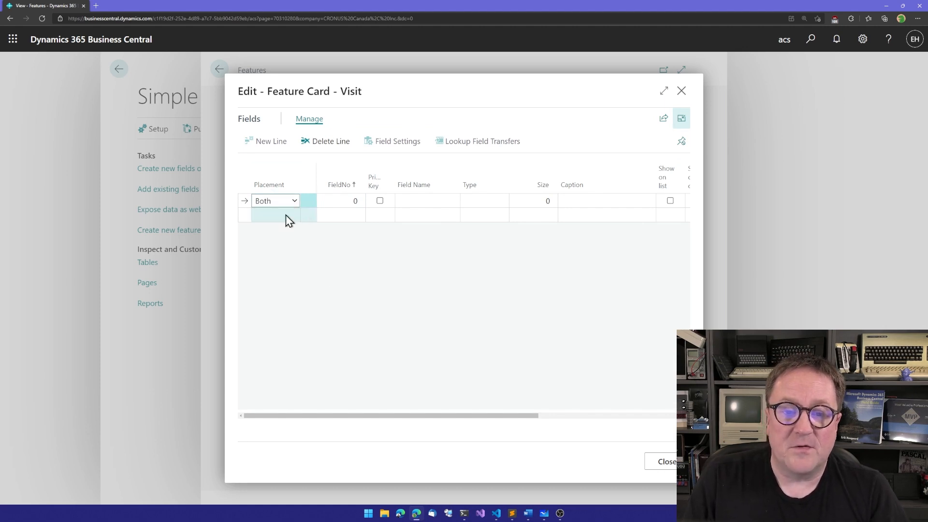
pyautogui.press('Tab')
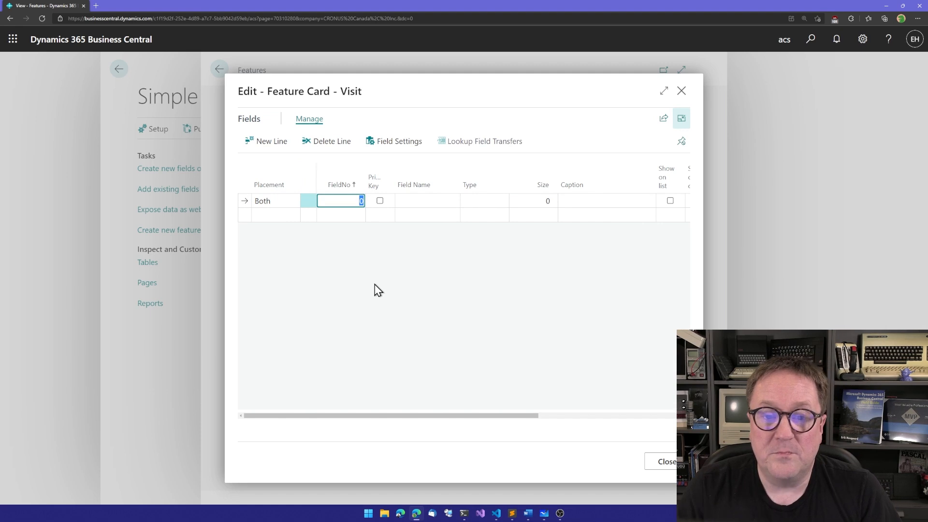
pyautogui.write('1')
pyautogui.press('Tab')
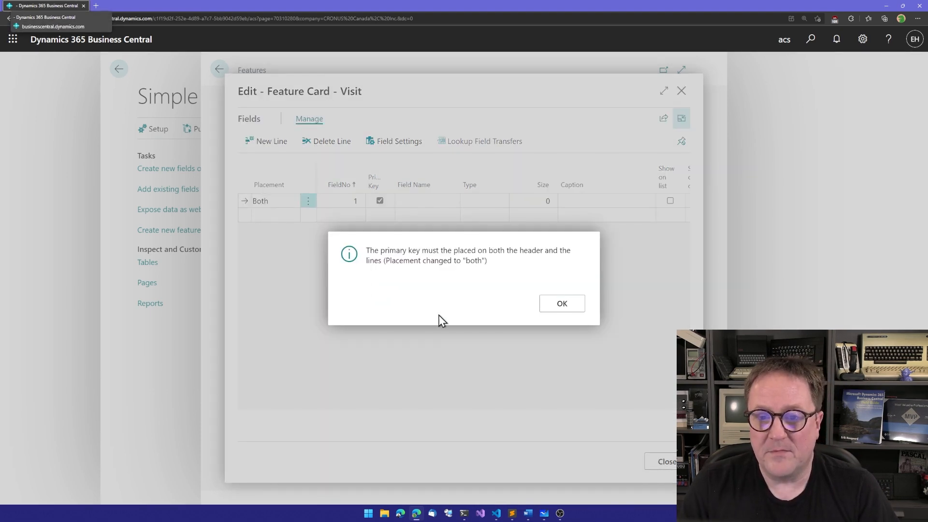
pyautogui.click(551, 305)
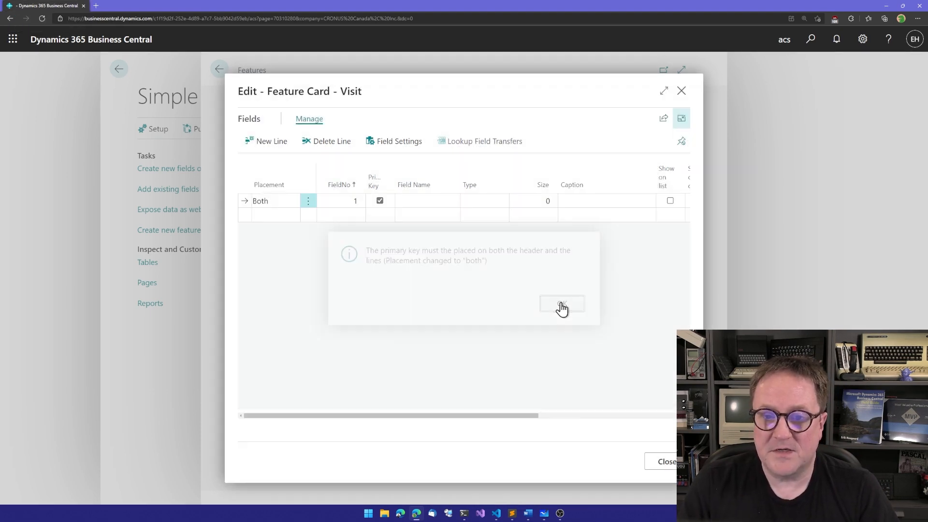
# Step: Name field 1 VisitNo as a Code field of size 20 with the caption "Visit No."
pyautogui.click(416, 202)
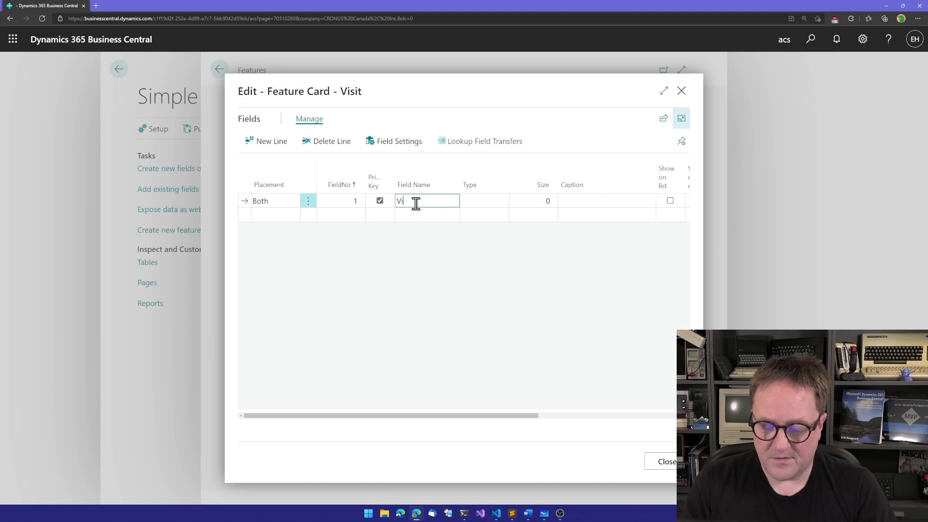
pyautogui.write('VisitN')
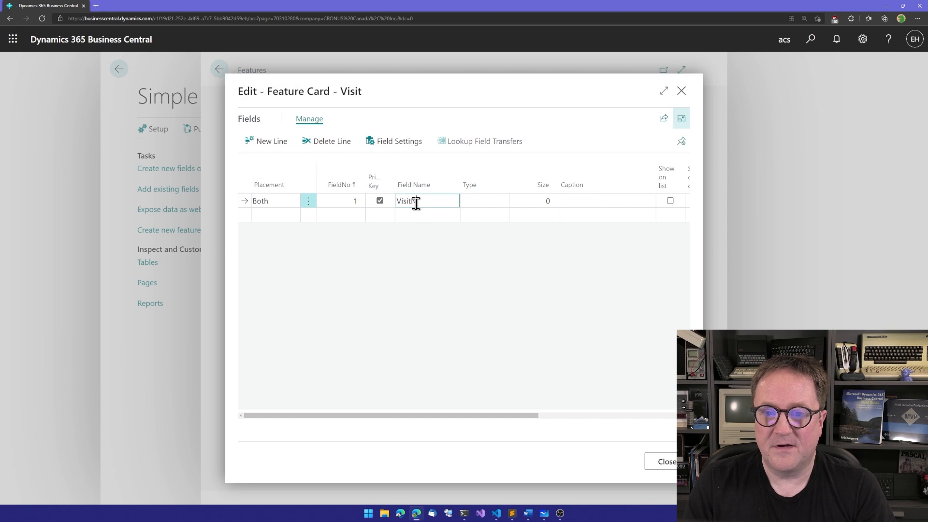
pyautogui.write('o')
pyautogui.press('Tab')
pyautogui.press('Tab')
pyautogui.press('Tab')
pyautogui.write('Visit No.')
pyautogui.press('Tab')
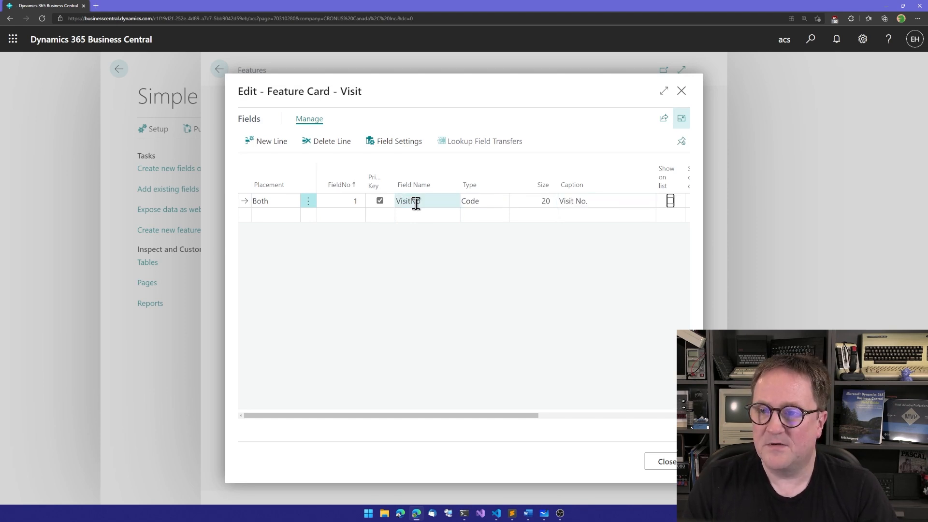
# Step: Show the VisitNo field on both the list and the card
pyautogui.press('Tab')
pyautogui.press('Tab')
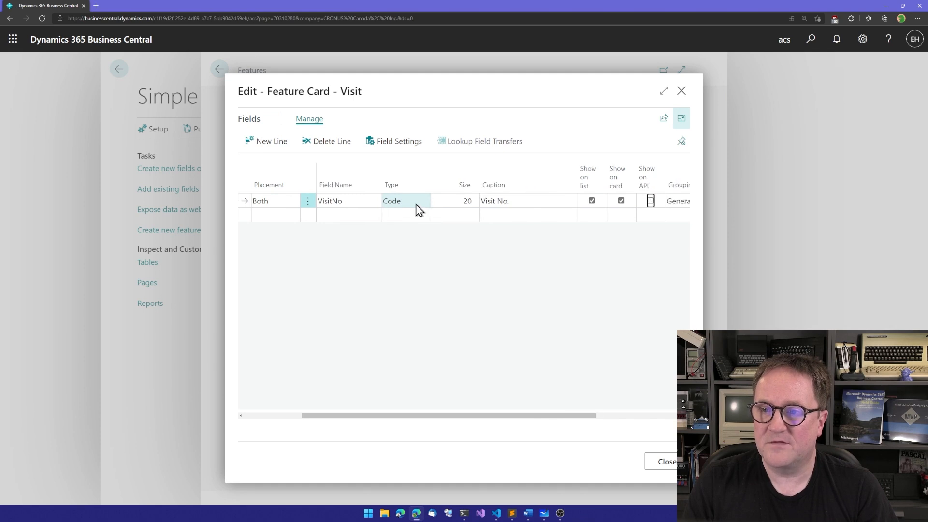
pyautogui.press('space')
pyautogui.hotkey('shift', 'Tab')
pyautogui.hotkey('shift', 'Tab')
pyautogui.hotkey('shift', 'Tab')
pyautogui.hotkey('shift', 'Tab')
pyautogui.hotkey('shift', 'Tab')
pyautogui.hotkey('shift', 'Tab')
pyautogui.hotkey('shift', 'Tab')
pyautogui.hotkey('shift', 'Tab')
pyautogui.hotkey('shift', 'Tab')
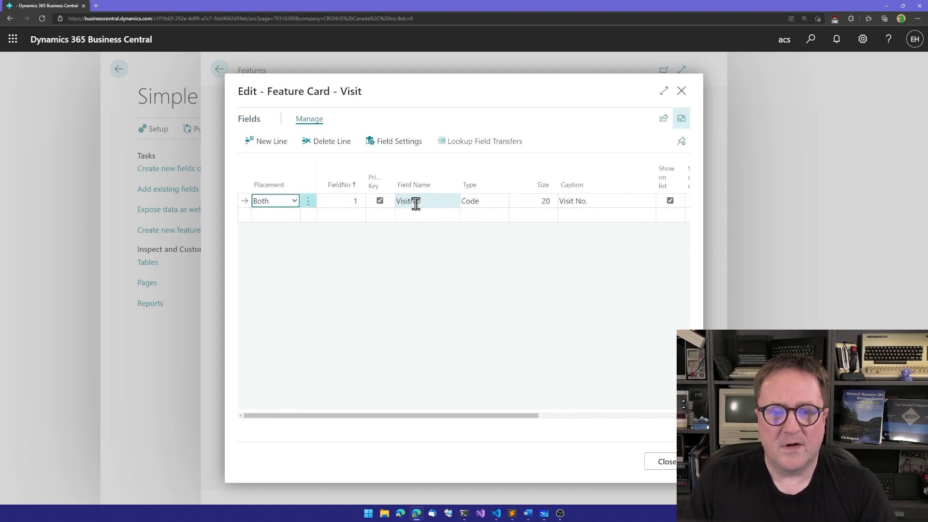
# Step: Add field 2 named PetNo with Header placement and type Lookup
pyautogui.press('Down')
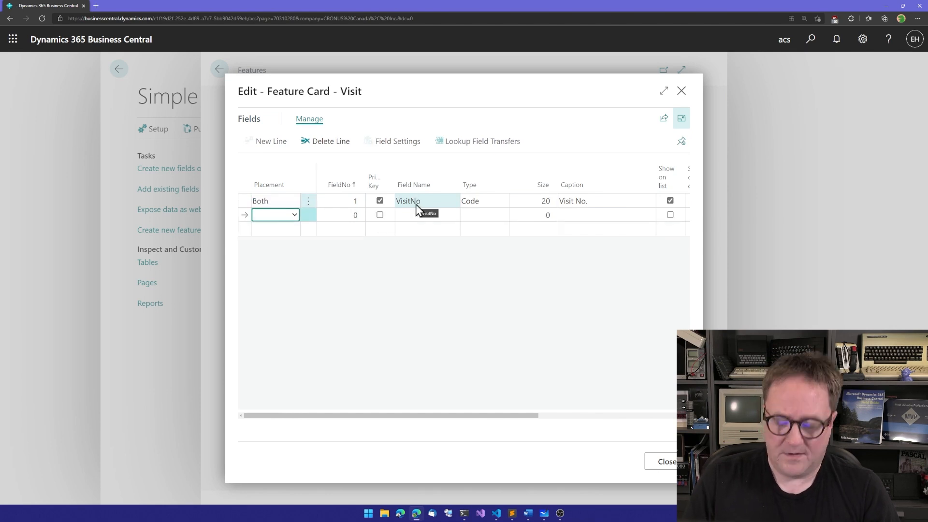
pyautogui.press('h')
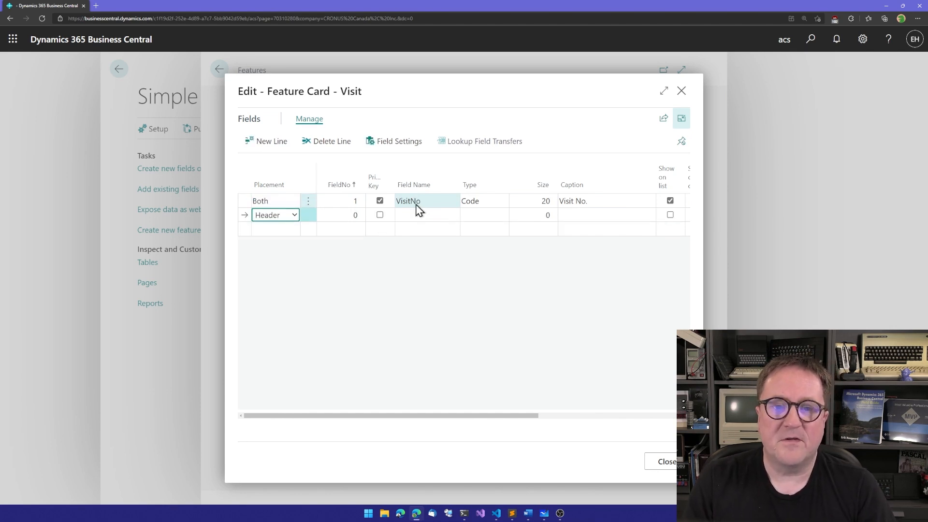
pyautogui.press('Tab')
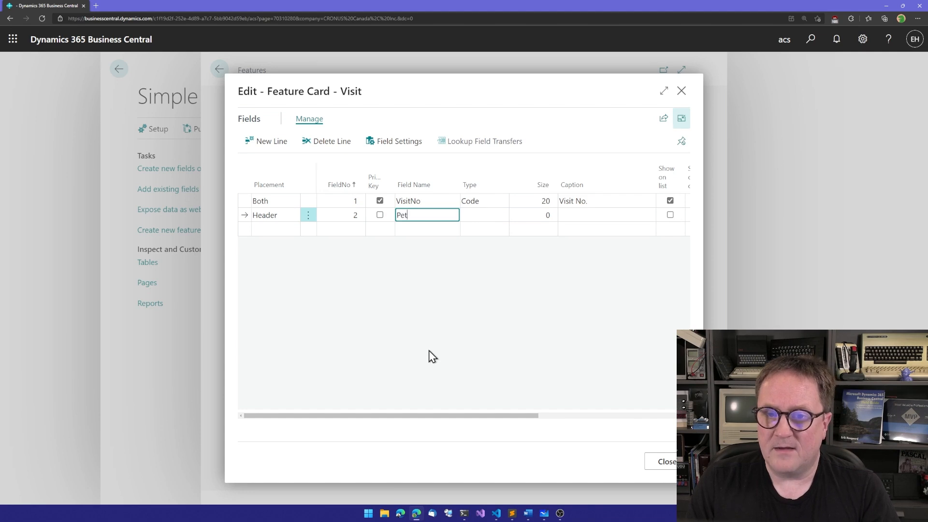
pyautogui.press('Tab')
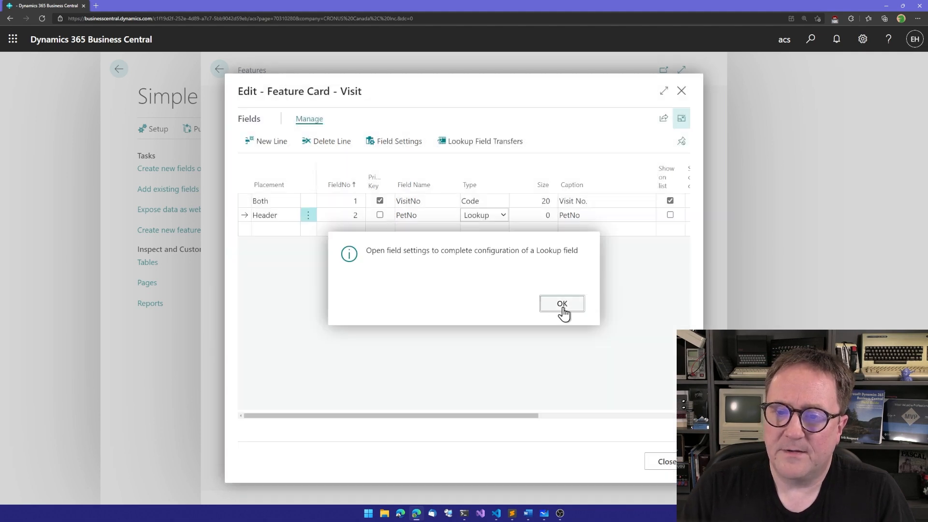
pyautogui.click(563, 306)
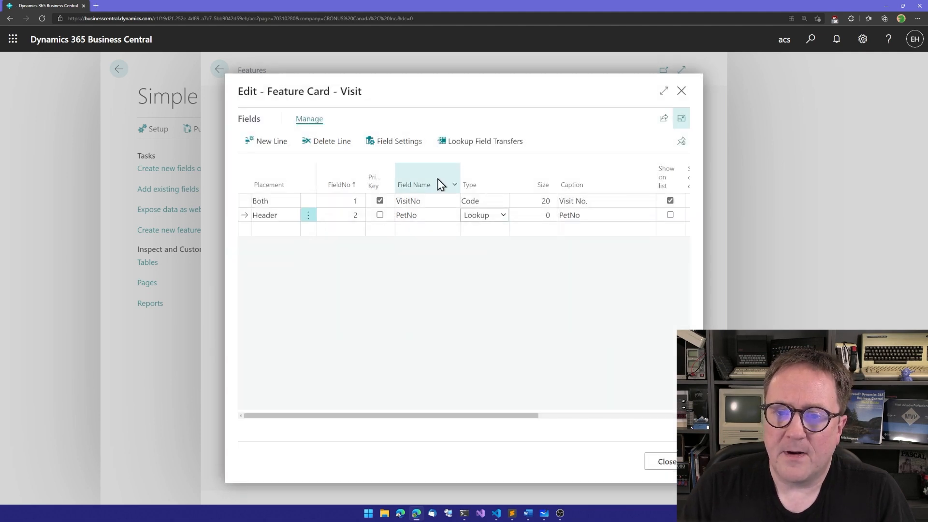
# Step: Set the PetNo field's lookup table to Ownership_Tx in its field settings and return to the Visit feature card
pyautogui.click(386, 142)
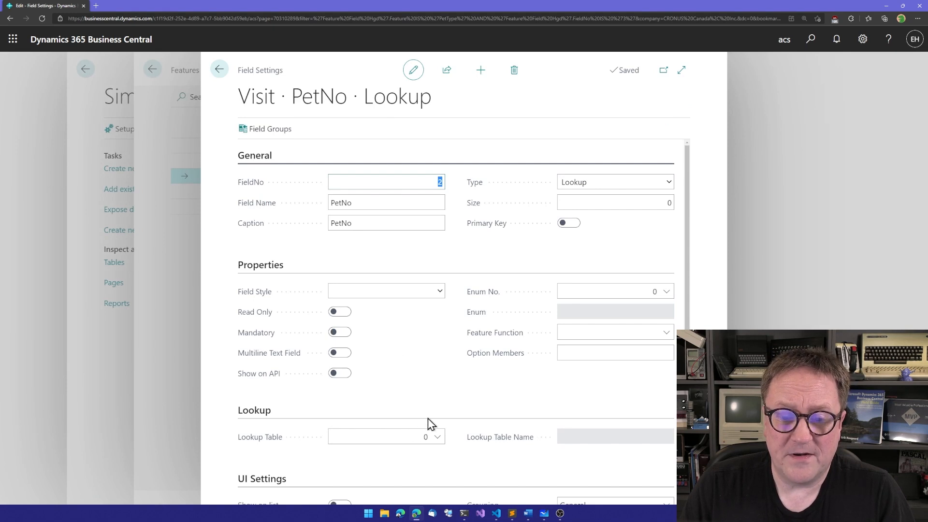
pyautogui.click(438, 438)
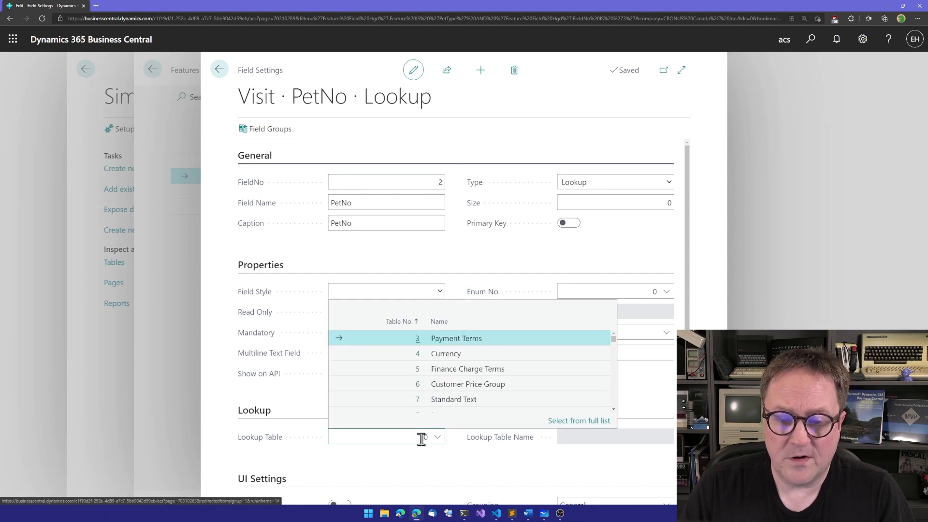
pyautogui.click(438, 441)
pyautogui.write('ownership')
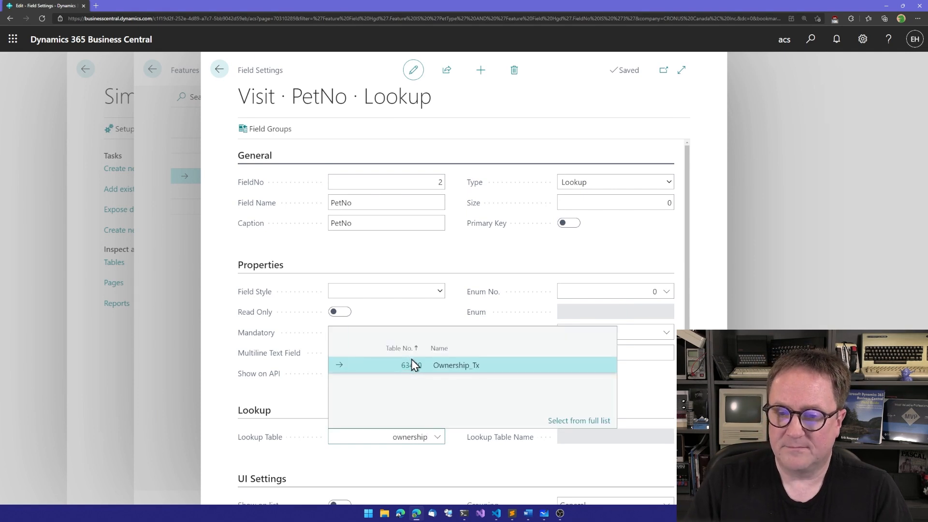
pyautogui.click(412, 365)
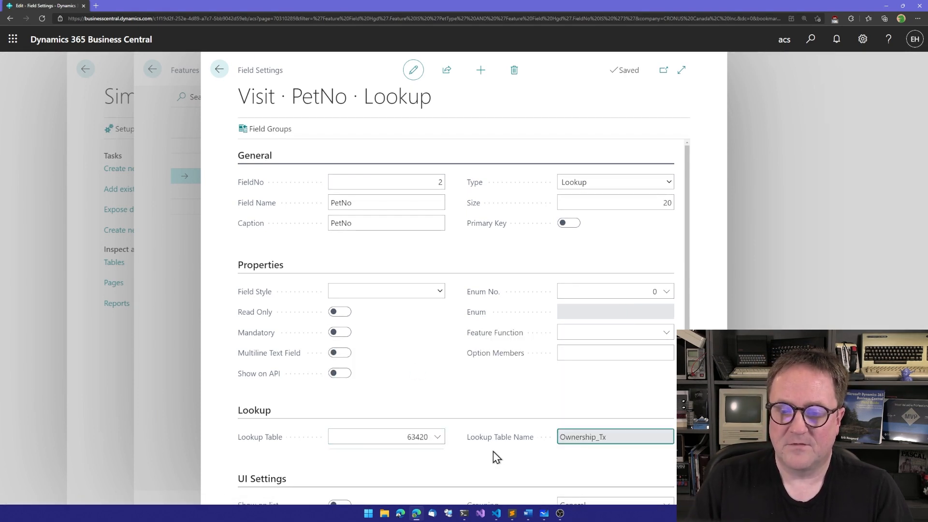
pyautogui.press('Escape')
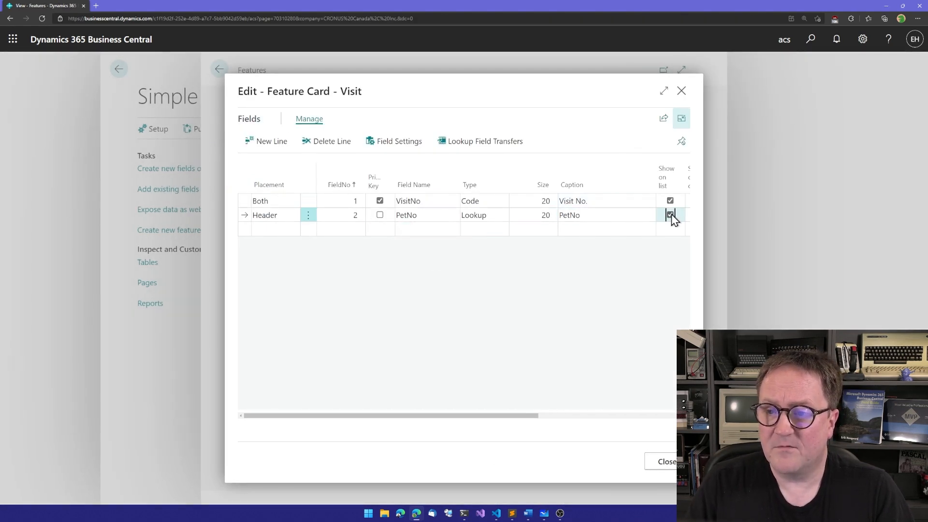
# Step: Show the PetNo field on both the list and the card
pyautogui.click(631, 216)
pyautogui.press('Tab')
pyautogui.press('Tab')
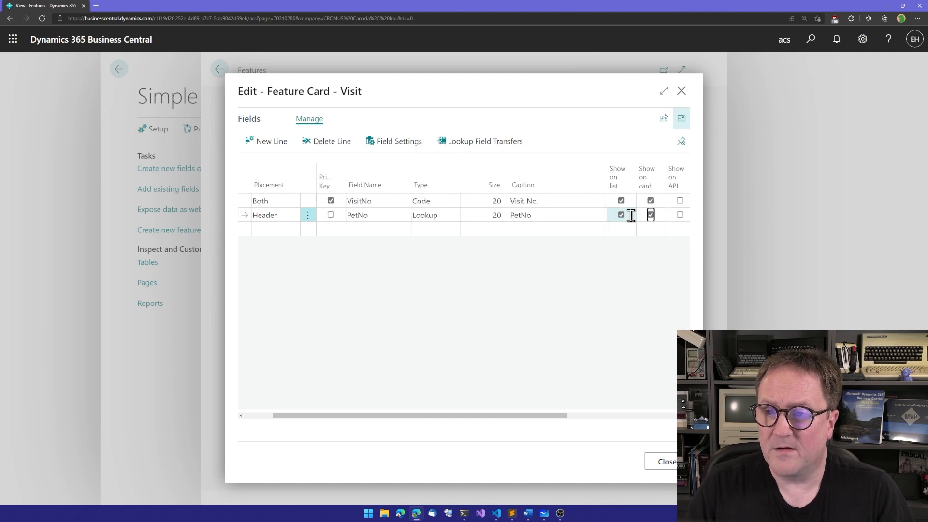
pyautogui.hotkey('shift', 'Tab')
pyautogui.hotkey('shift', 'Tab')
pyautogui.hotkey('shift', 'Tab')
pyautogui.hotkey('shift', 'Tab')
pyautogui.hotkey('shift', 'Tab')
pyautogui.hotkey('shift', 'Tab')
pyautogui.hotkey('shift', 'Tab')
pyautogui.hotkey('shift', 'Tab')
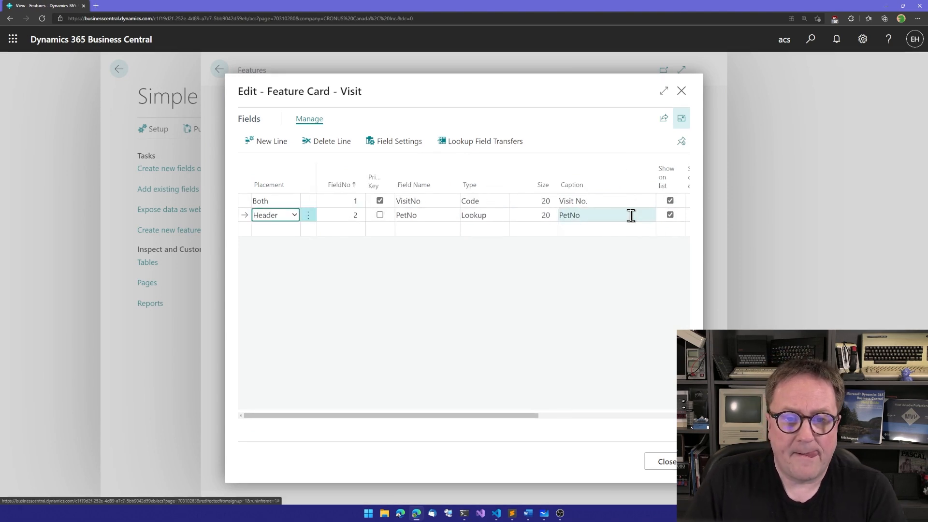
# Step: Add field 3 named Name with Header placement, type Text and size 50
pyautogui.press('Down')
pyautogui.press('Tab')
pyautogui.write('3')
pyautogui.press('Tab')
pyautogui.press('Tab')
pyautogui.write('Name')
pyautogui.press('Tab')
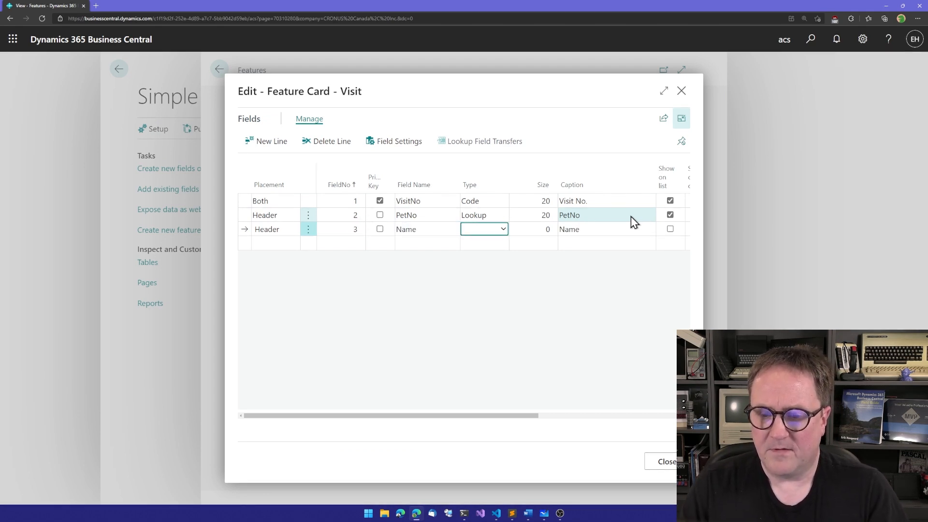
pyautogui.press('t')
pyautogui.press('Tab')
pyautogui.press('Tab')
# Step: Show the Name field on both the list and the card
pyautogui.press('space')
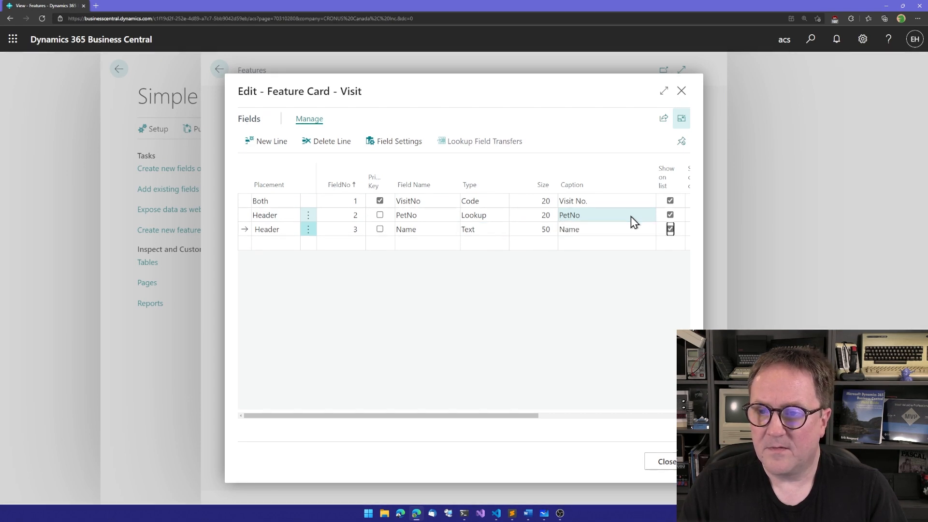
pyautogui.press('Tab')
pyautogui.press('space')
pyautogui.hotkey('shift', 'Tab')
pyautogui.hotkey('shift', 'Tab')
pyautogui.hotkey('shift', 'Tab')
pyautogui.hotkey('shift', 'Tab')
pyautogui.hotkey('shift', 'Tab')
pyautogui.hotkey('shift', 'Tab')
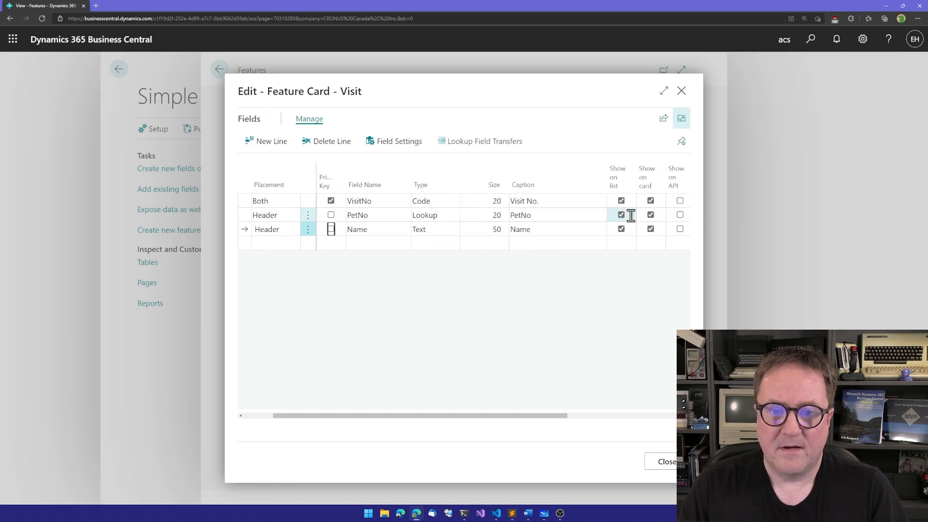
# Step: Add field 4 named CustomerNo with Header placement and type Lookup
pyautogui.press('Down')
pyautogui.press('Tab')
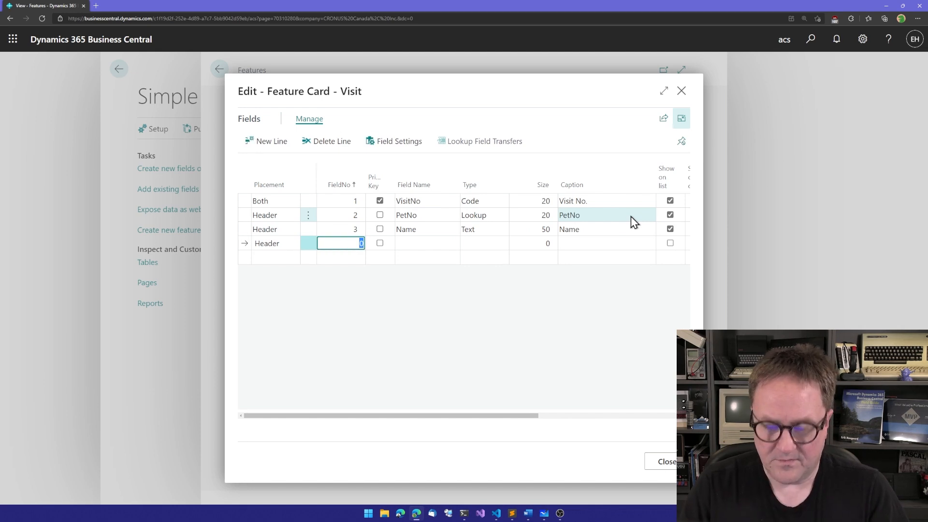
pyautogui.write('CustomerNo')
pyautogui.press('Tab')
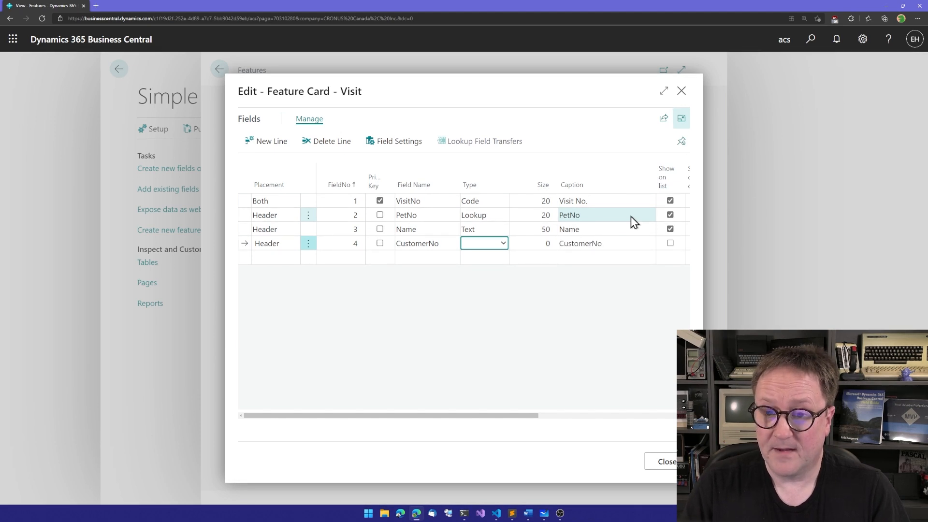
pyautogui.press('l')
pyautogui.press('Return')
# Step: Set the CustomerNo field's lookup table to Customer (table 18) in its field settings and return to the Visit feature card
pyautogui.click(393, 142)
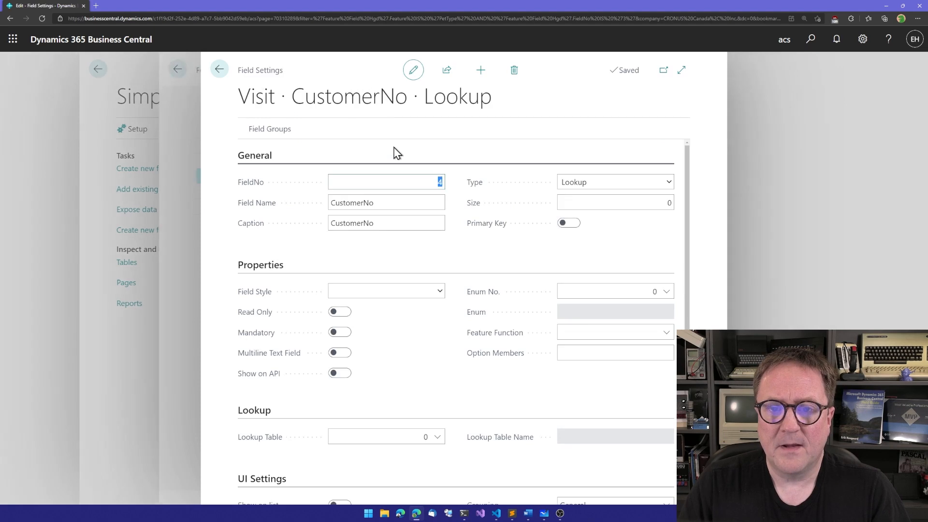
pyautogui.click(424, 439)
pyautogui.write('customer')
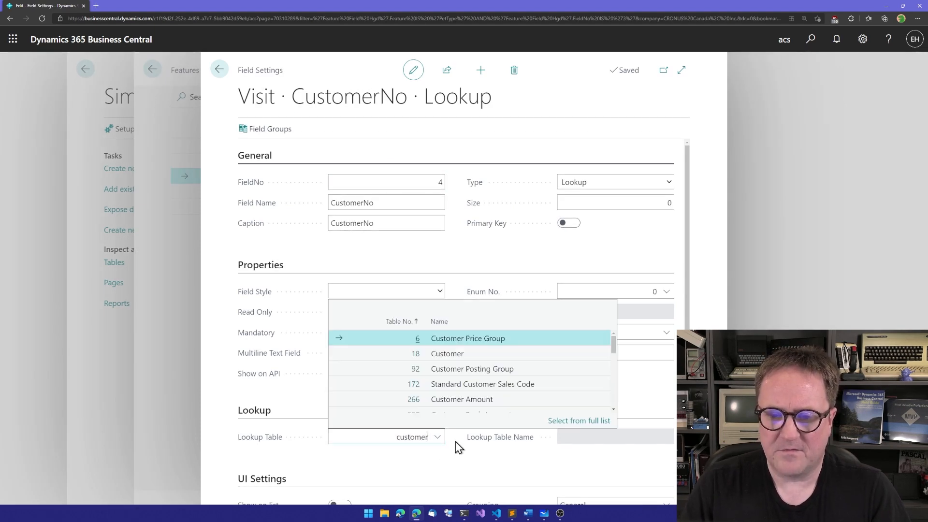
pyautogui.click(409, 354)
pyautogui.press('Tab')
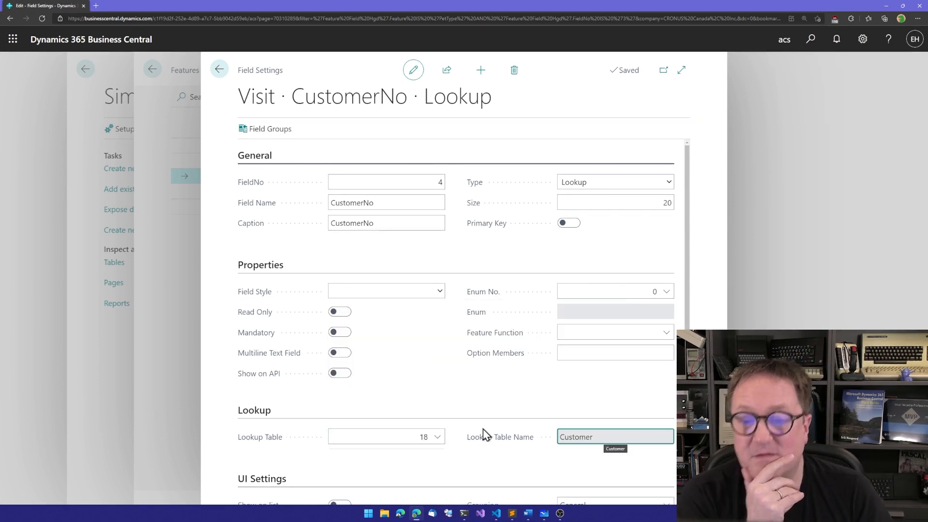
pyautogui.press('Escape')
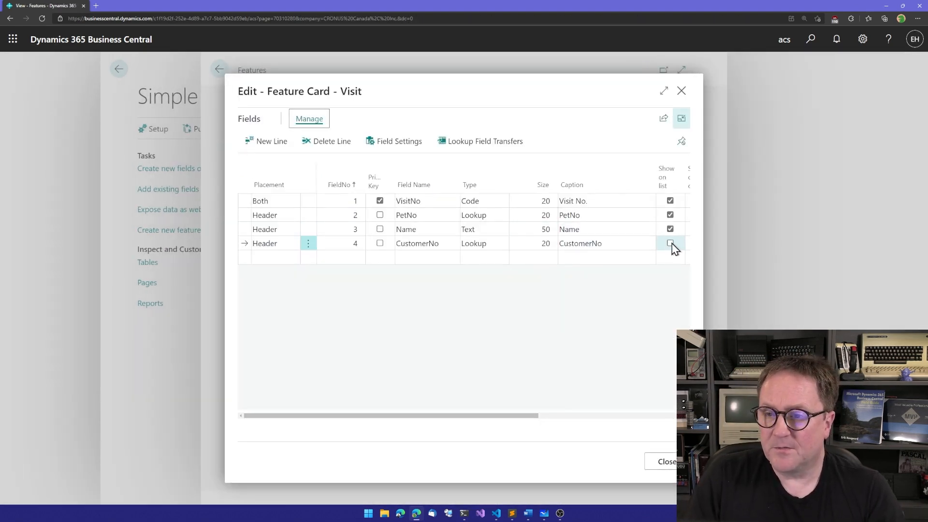
# Step: Show the CustomerNo field on both the list and the card
pyautogui.click(626, 243)
pyautogui.press('Tab')
pyautogui.press('Tab')
pyautogui.hotkey('shift', 'Tab')
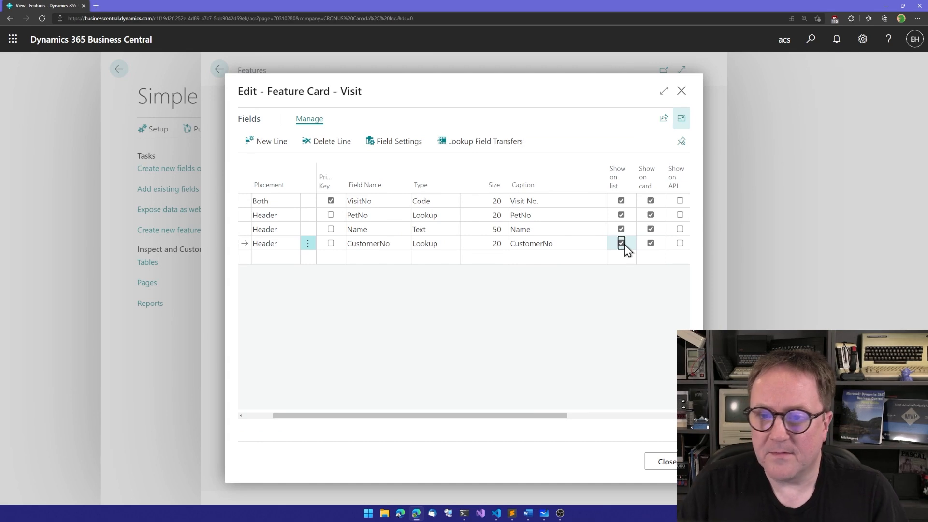
pyautogui.press('Home')
pyautogui.press('Down')
pyautogui.press('Tab')
pyautogui.press('Tab')
pyautogui.hotkey('shift', 'Tab')
pyautogui.write('5')
pyautogui.press('Tab')
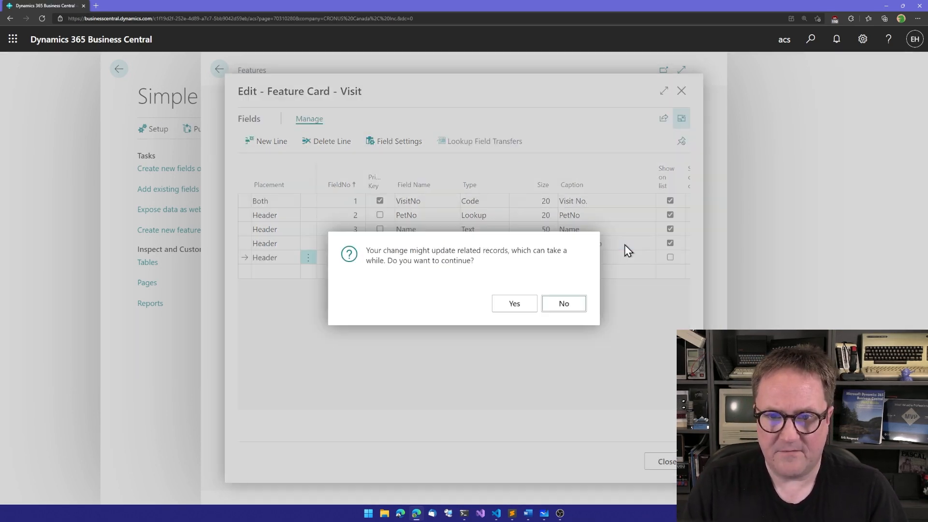
pyautogui.click(565, 306)
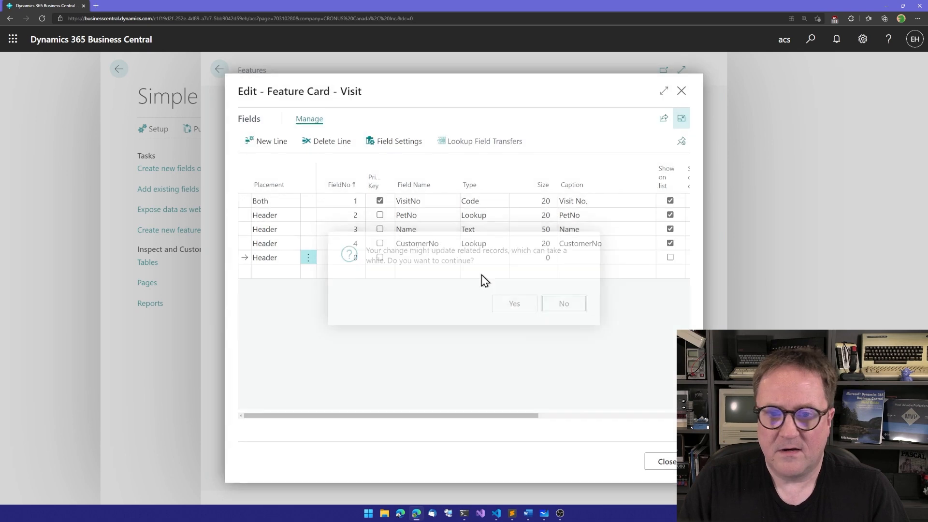
pyautogui.click(308, 259)
pyautogui.click(292, 298)
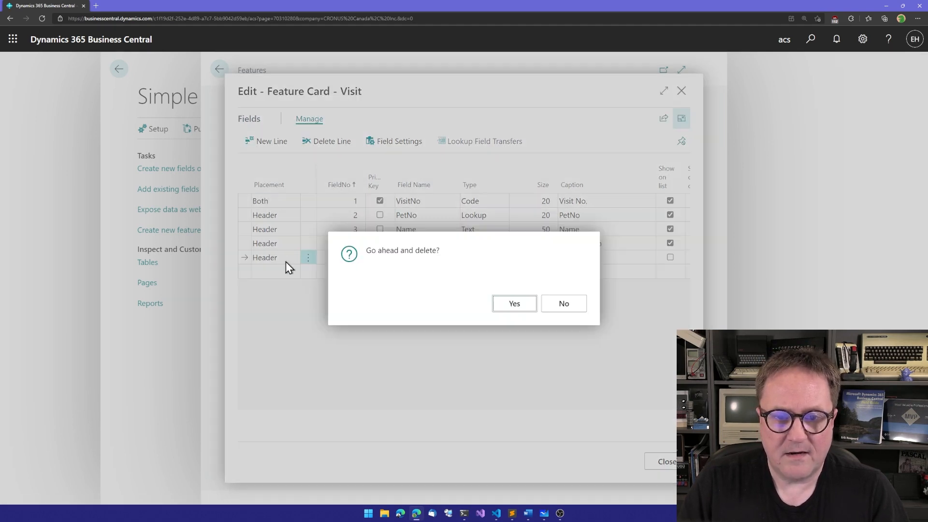
pyautogui.click(513, 304)
# Step: Add field 5 named CustName with Header placement and type Text
pyautogui.click(274, 257)
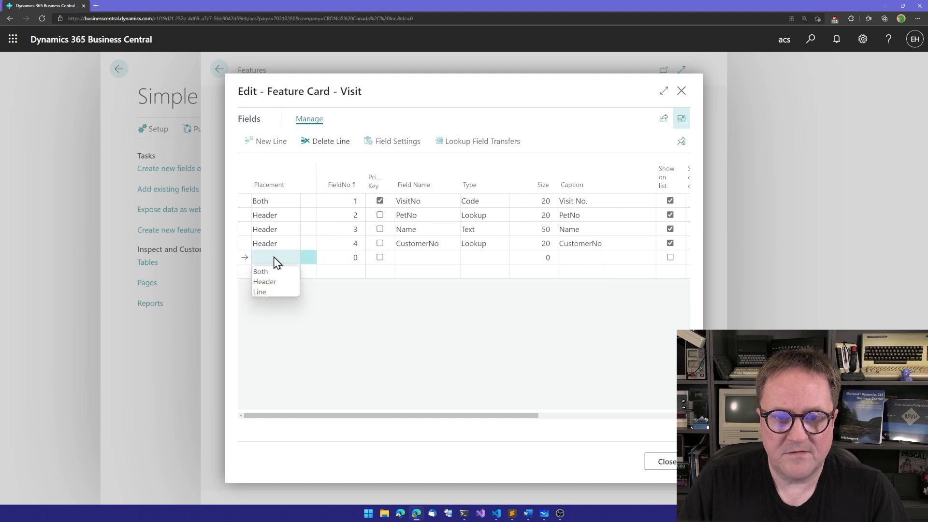
pyautogui.click(274, 282)
pyautogui.press('Tab')
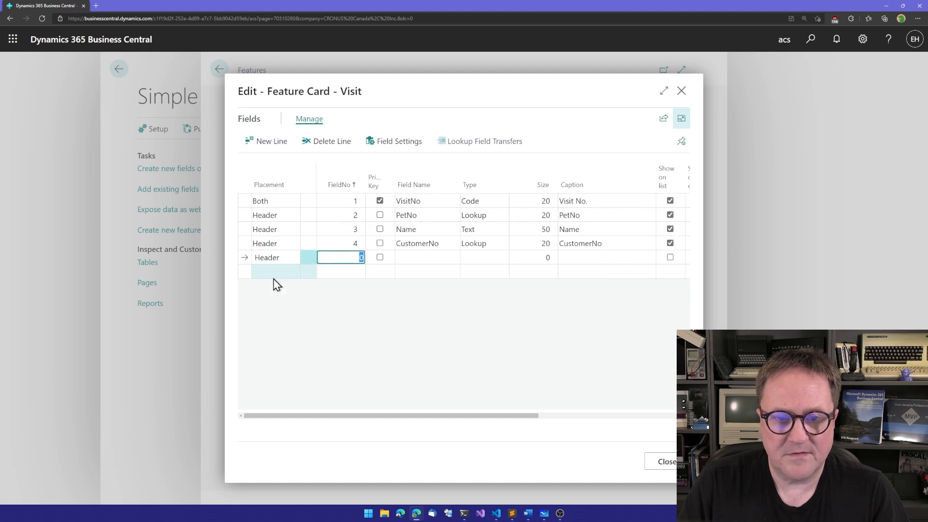
pyautogui.write('5')
pyautogui.press('Tab')
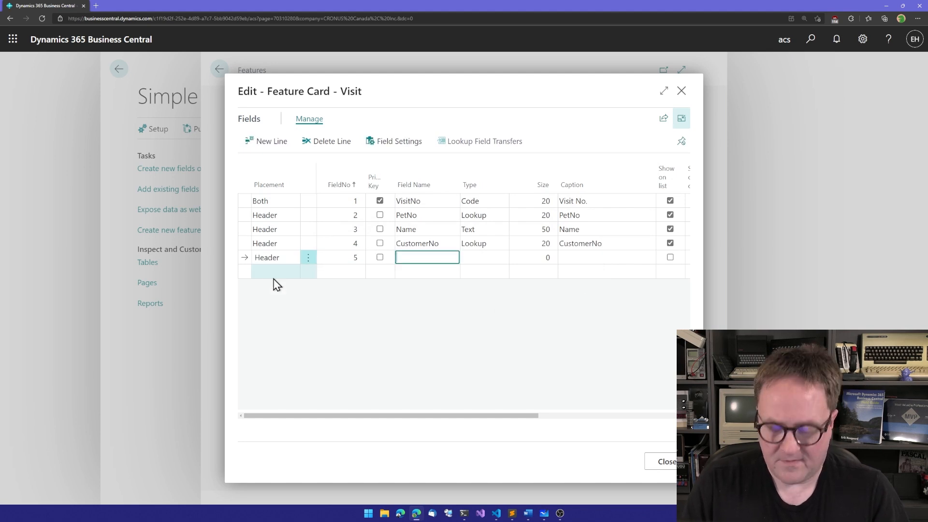
pyautogui.write('CustName')
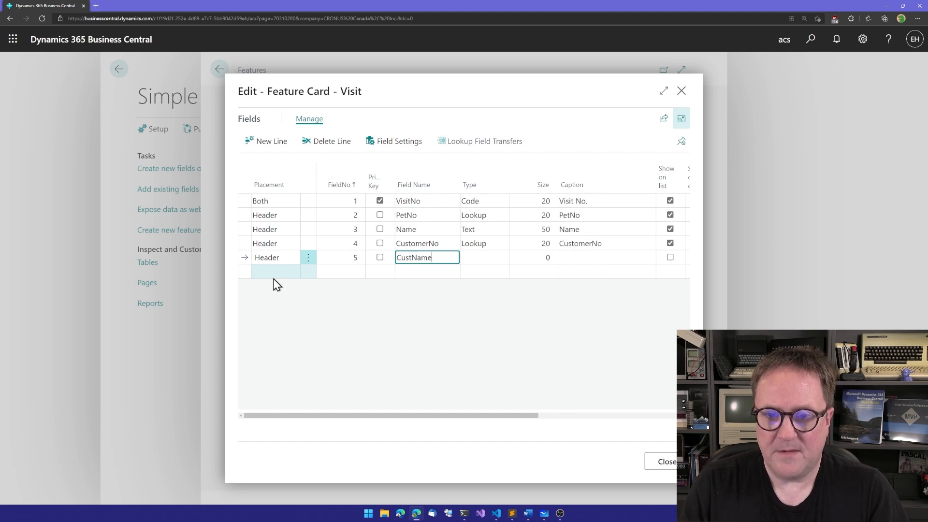
pyautogui.press('Tab')
pyautogui.write('Text')
pyautogui.press('Tab')
pyautogui.press('Tab')
pyautogui.press('Tab')
pyautogui.press('Tab')
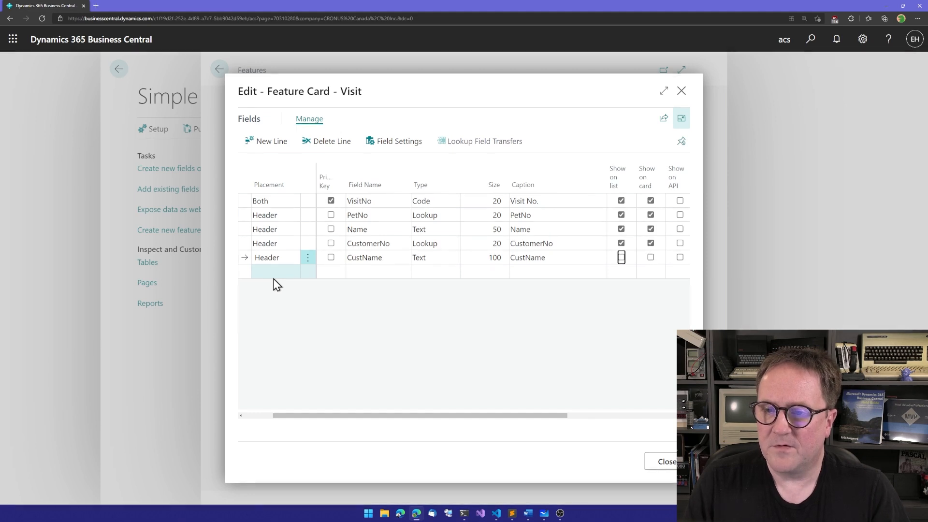
# Step: Show CustName on both the list and the card, and hide PetNo and CustomerNo from the list
pyautogui.press('Up')
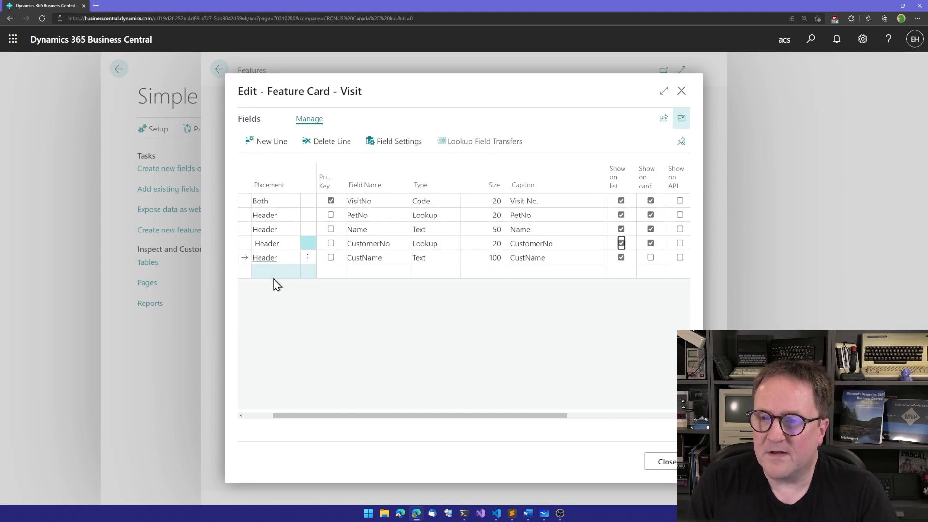
pyautogui.press('Up')
pyautogui.press('Up')
pyautogui.press('space')
pyautogui.press('Down')
pyautogui.press('Down')
pyautogui.press('Down')
pyautogui.press('space')
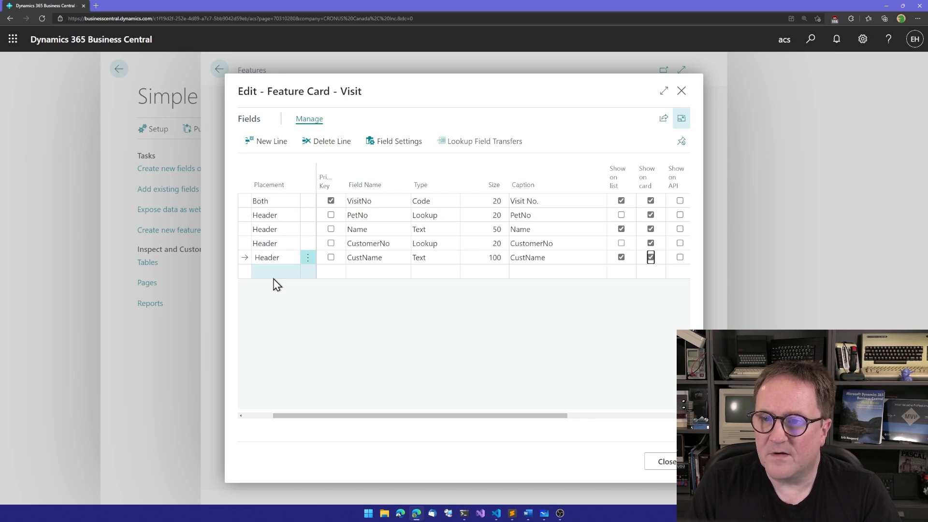
# Step: Add a lookup field transfer for CustomerNo that copies the customer's Name (field 2) to CustName (field 5), and return to the feature card
pyautogui.hotkey('shift', 'Tab')
pyautogui.hotkey('shift', 'Tab')
pyautogui.hotkey('shift', 'Tab')
pyautogui.hotkey('shift', 'Tab')
pyautogui.hotkey('shift', 'Tab')
pyautogui.hotkey('shift', 'Tab')
pyautogui.hotkey('shift', 'Tab')
pyautogui.hotkey('shift', 'Tab')
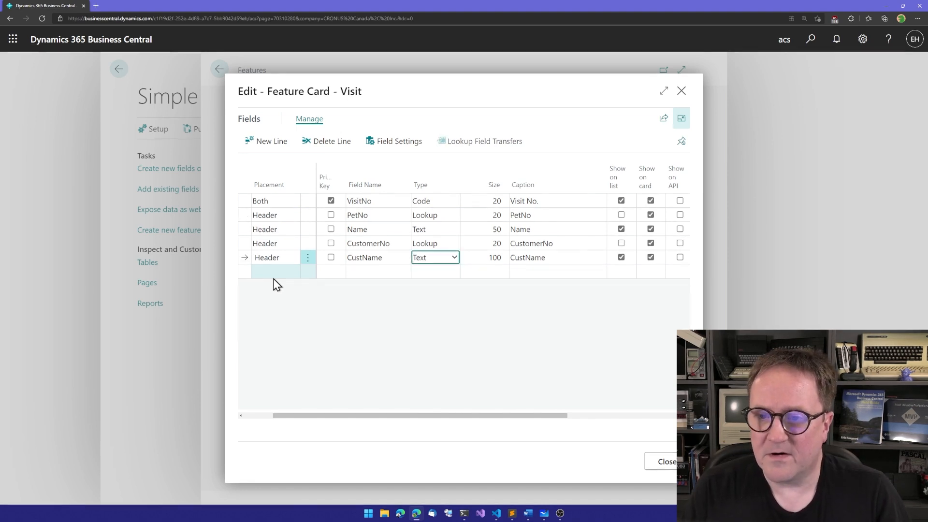
pyautogui.press('Down')
pyautogui.press('Up')
pyautogui.press('Up')
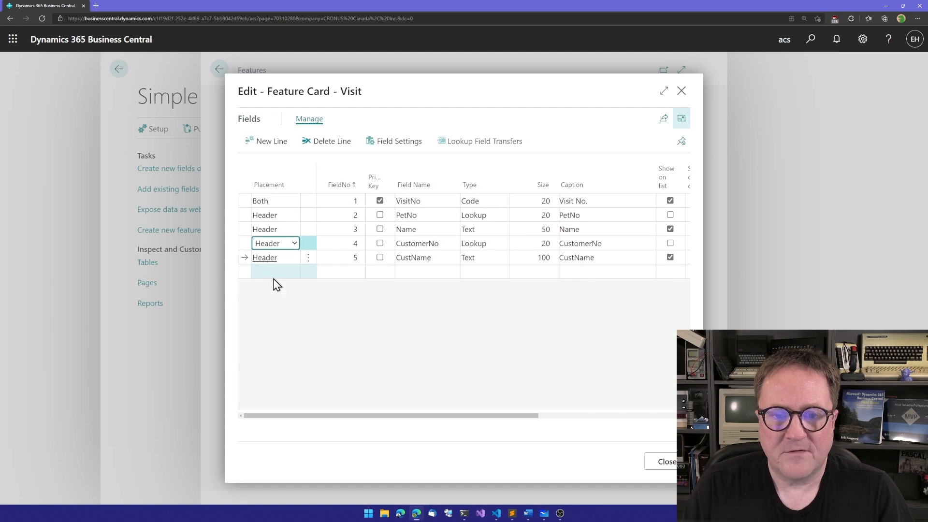
pyautogui.click(497, 141)
pyautogui.click(314, 166)
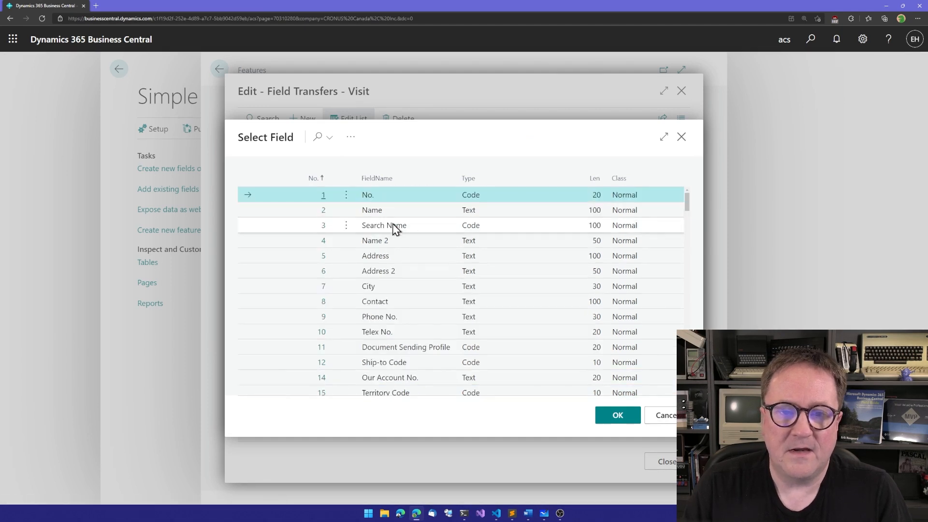
pyautogui.click(297, 211)
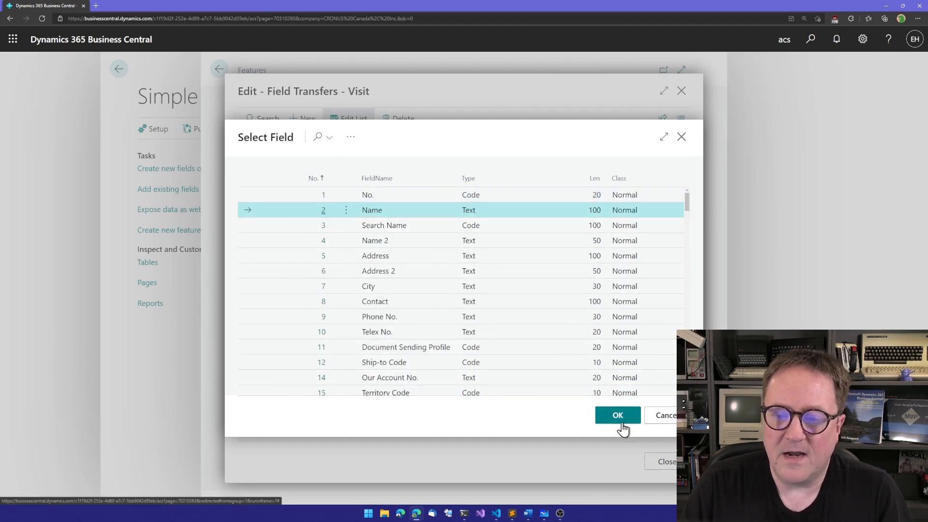
pyautogui.click(620, 418)
pyautogui.click(528, 167)
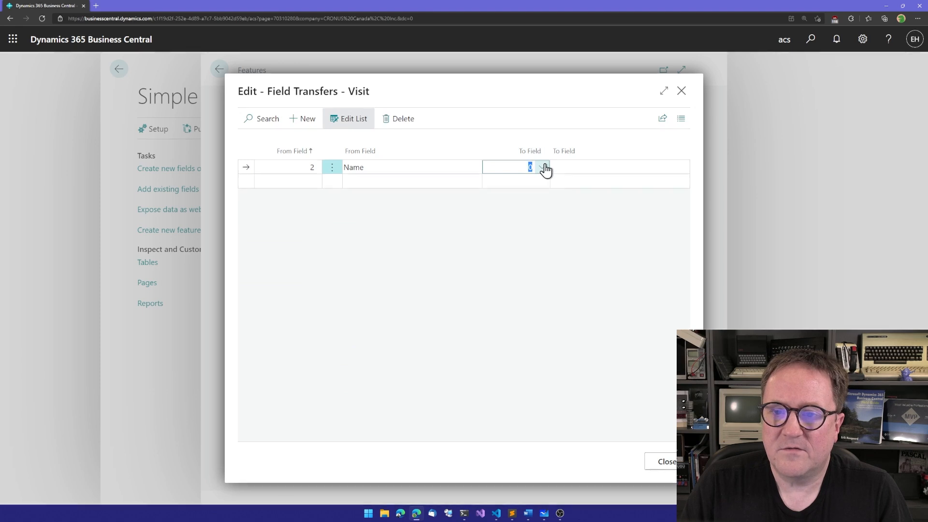
pyautogui.click(542, 167)
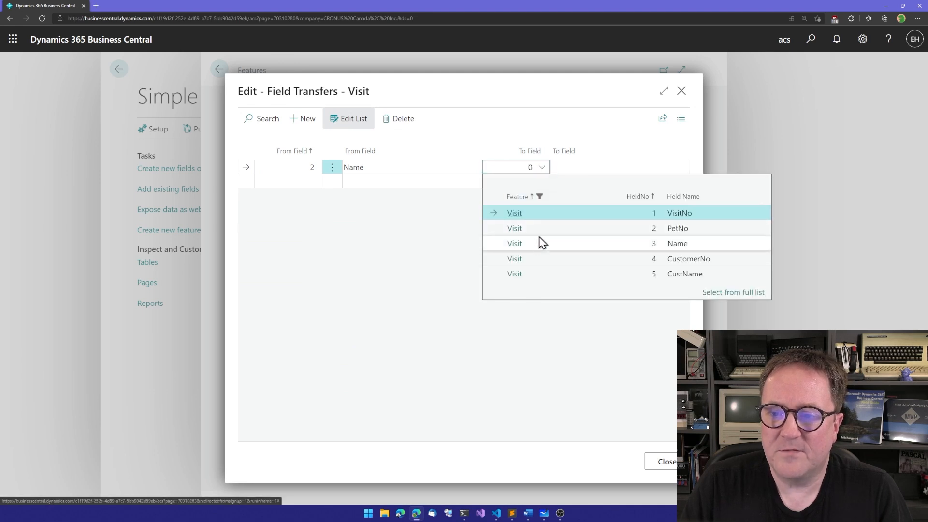
pyautogui.click(543, 272)
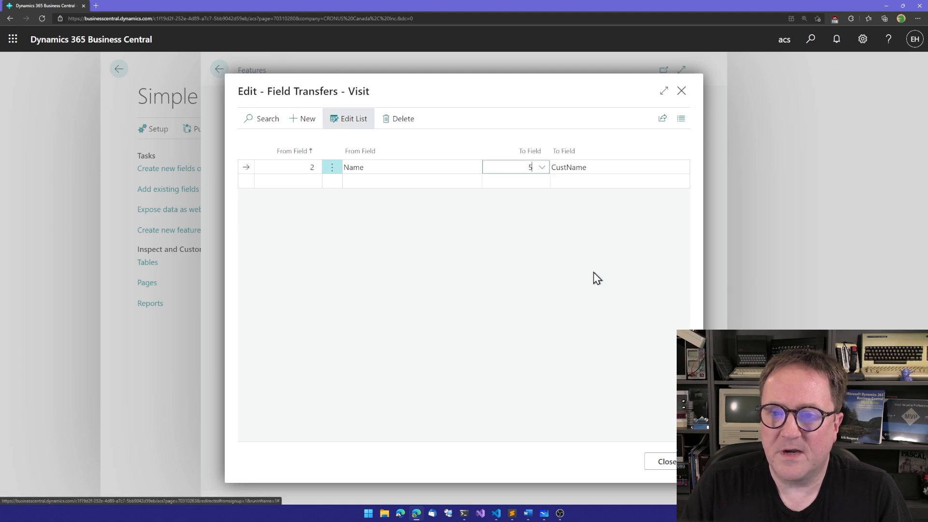
pyautogui.click(667, 462)
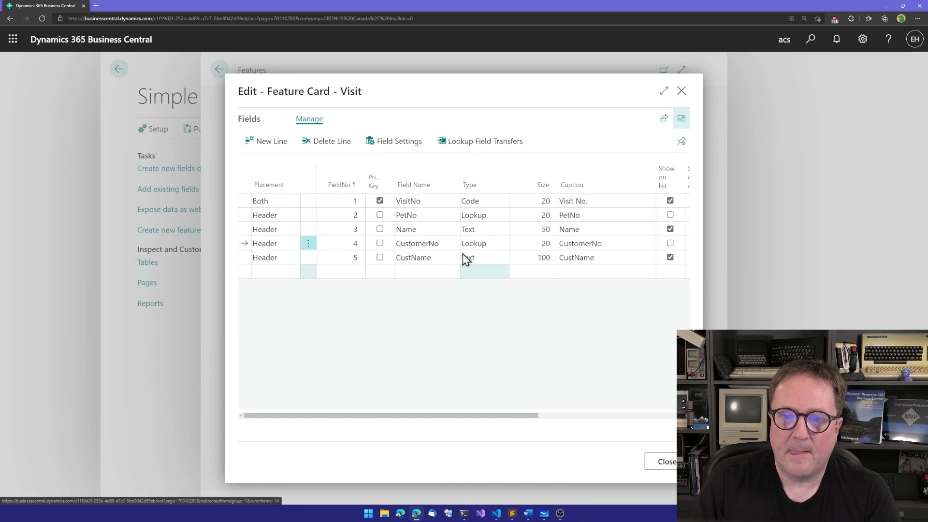
# Step: Check PetNo's lookup table in its field settings and add a lookup field transfer for PetNo from Name (field 2) to Name (field 3)
pyautogui.click(429, 215)
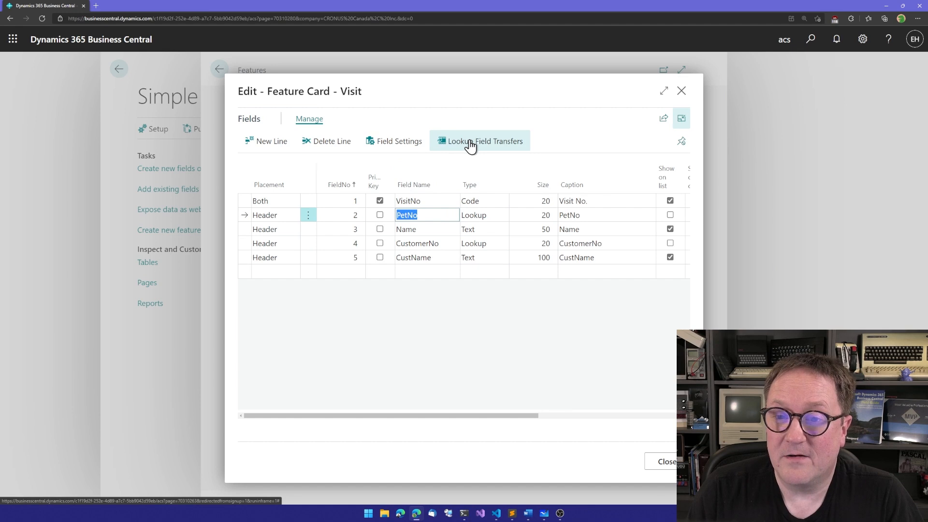
pyautogui.click(411, 144)
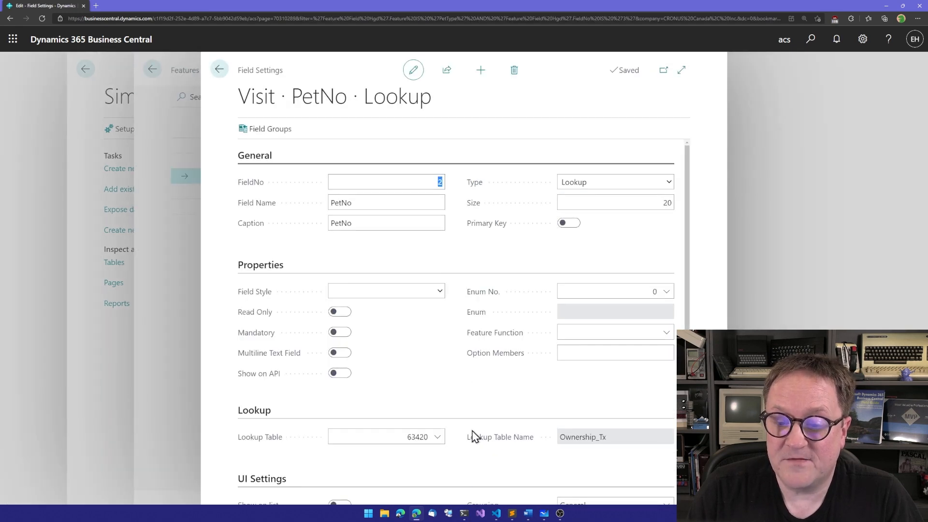
pyautogui.click(219, 69)
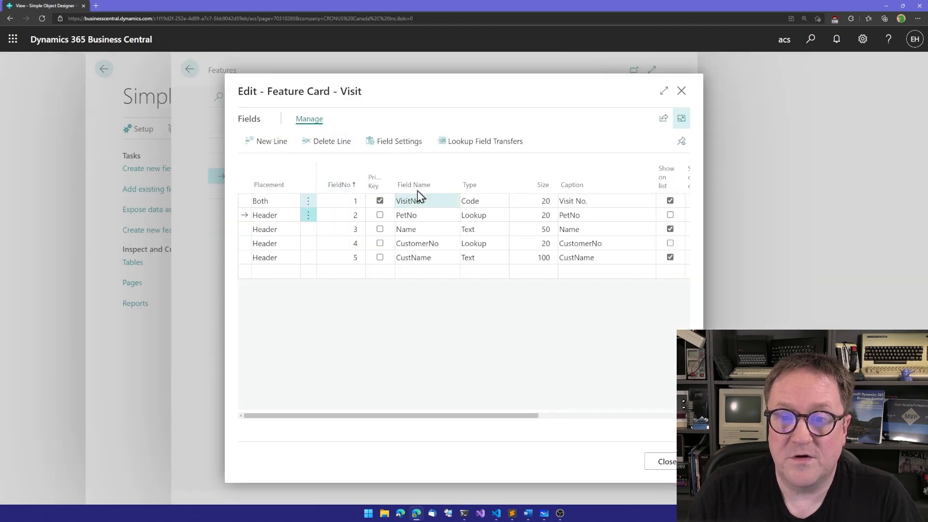
pyautogui.click(485, 140)
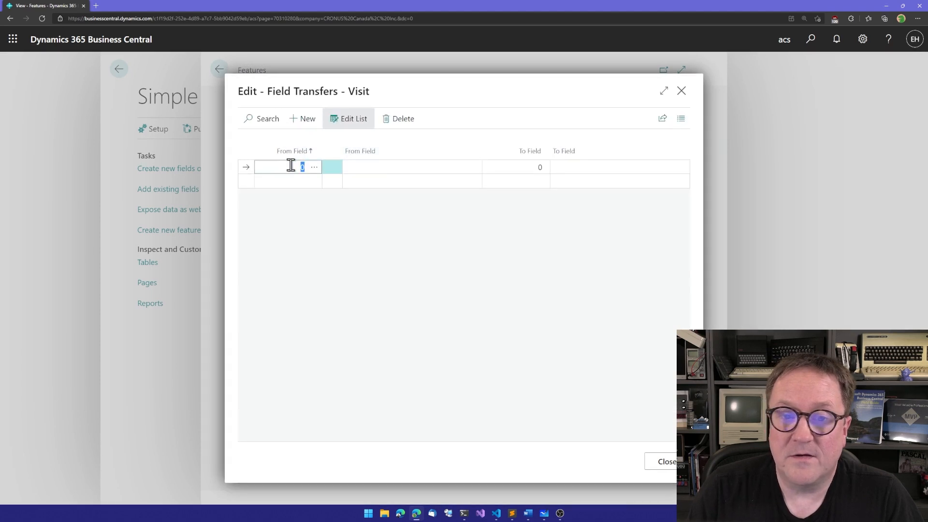
pyautogui.click(313, 169)
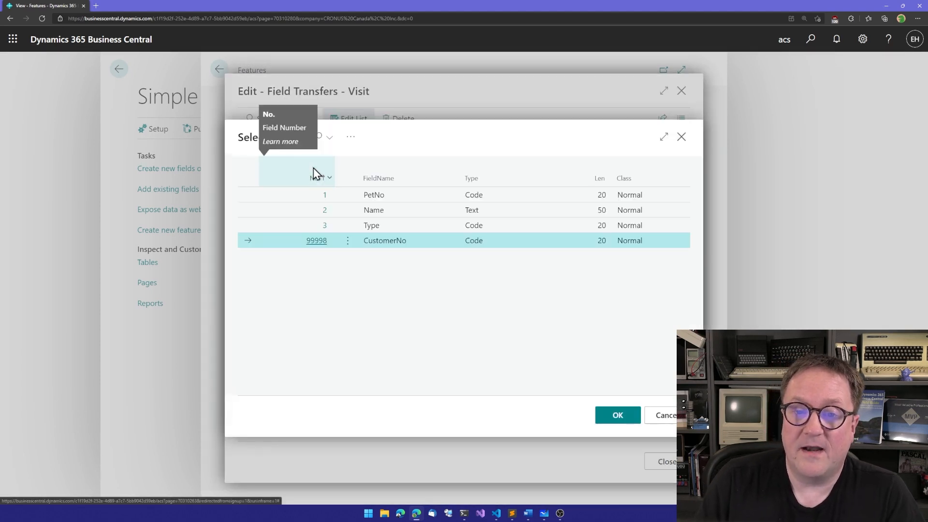
pyautogui.click(313, 167)
pyautogui.click(313, 211)
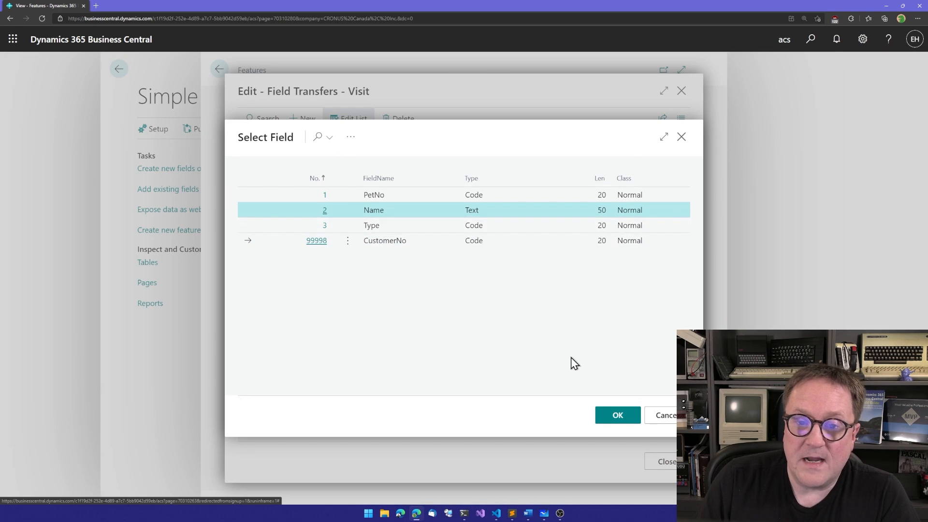
pyautogui.click(623, 419)
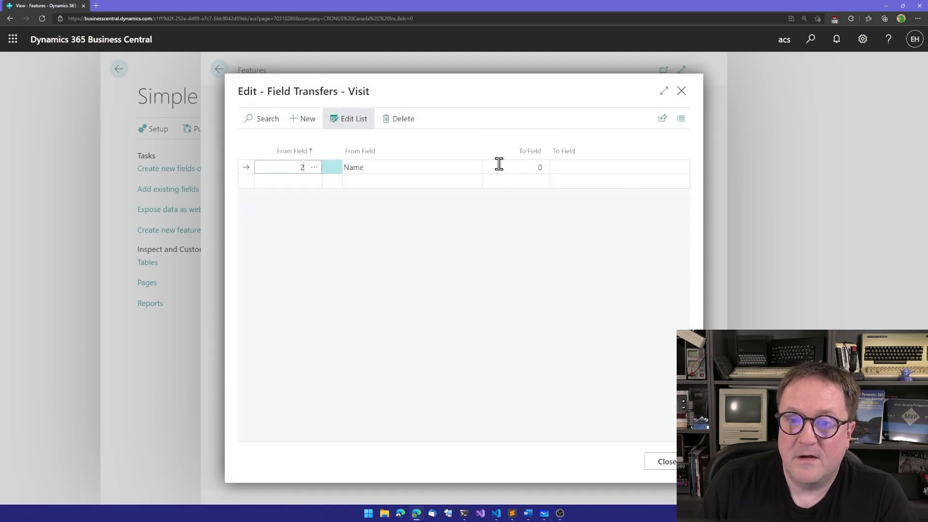
pyautogui.click(534, 166)
pyautogui.click(541, 169)
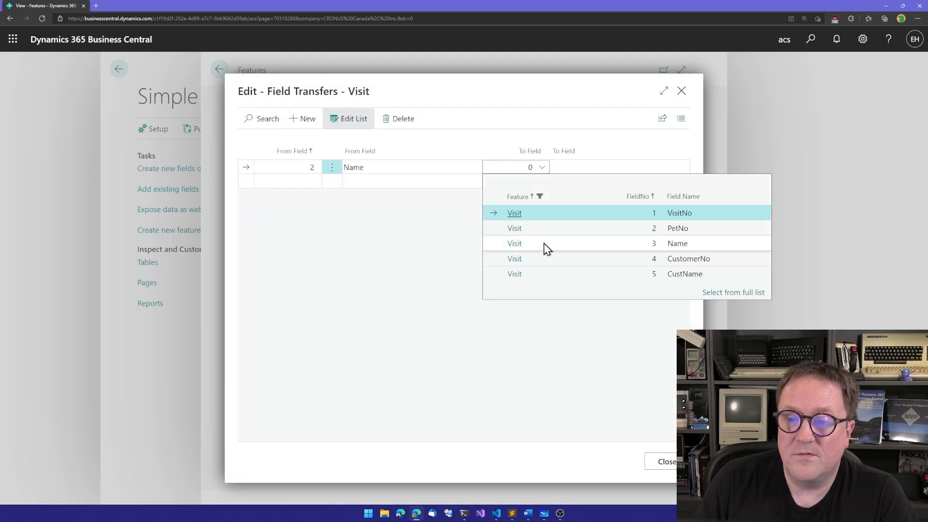
pyautogui.click(542, 244)
# Step: Add a second PetNo field transfer from CustomerNo (field 99998) to CustomerNo (field 4), and return to the feature card
pyautogui.click(307, 182)
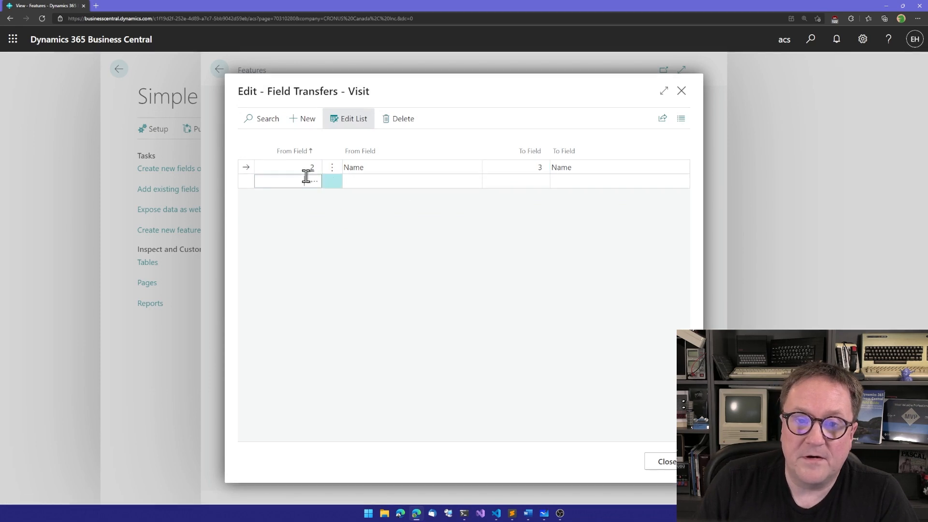
pyautogui.click(313, 183)
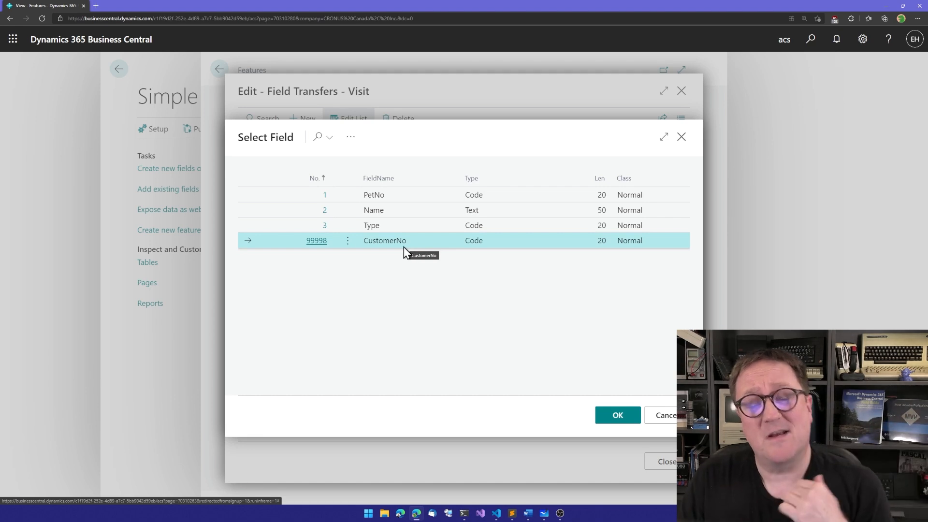
pyautogui.click(309, 250)
pyautogui.click(522, 180)
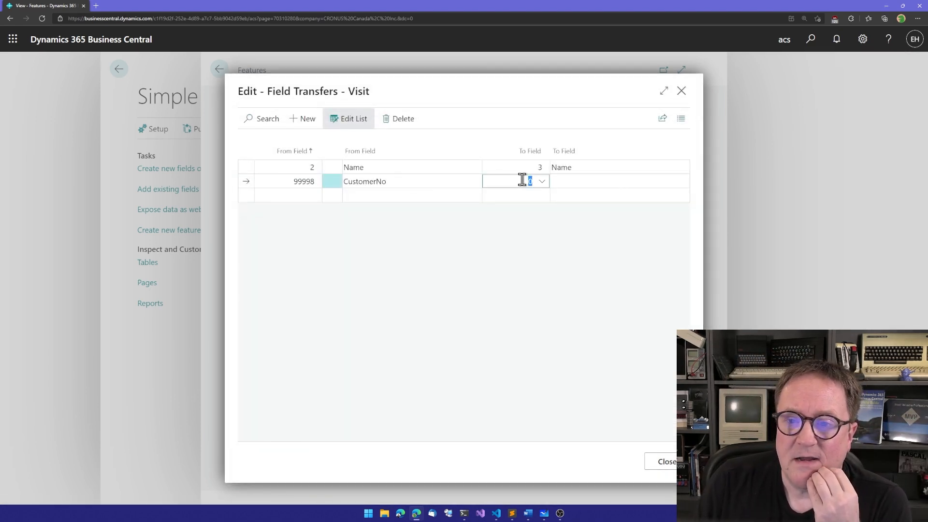
pyautogui.click(543, 183)
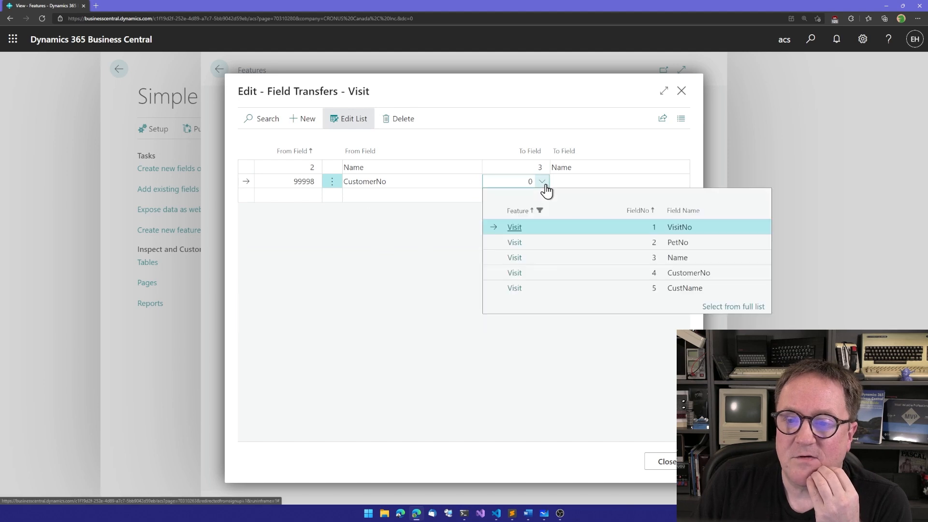
pyautogui.click(519, 274)
pyautogui.press('Down')
pyautogui.press('Up')
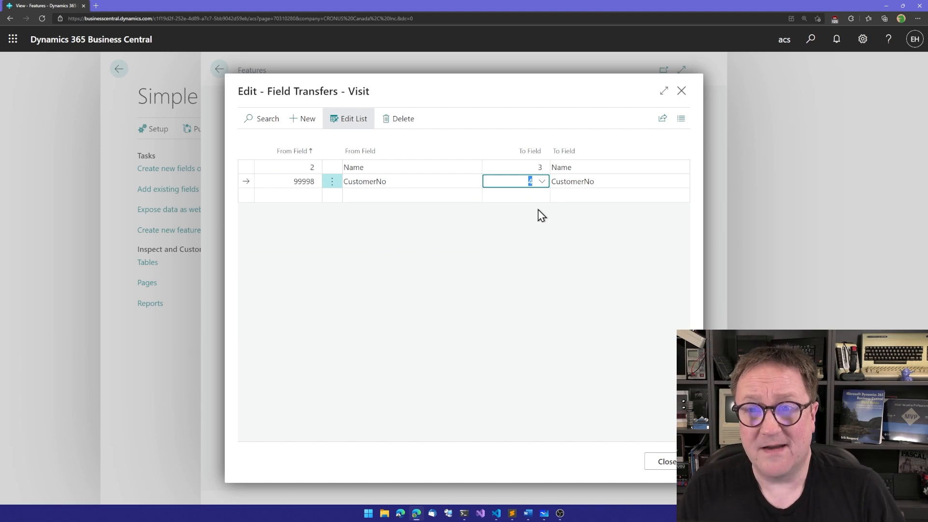
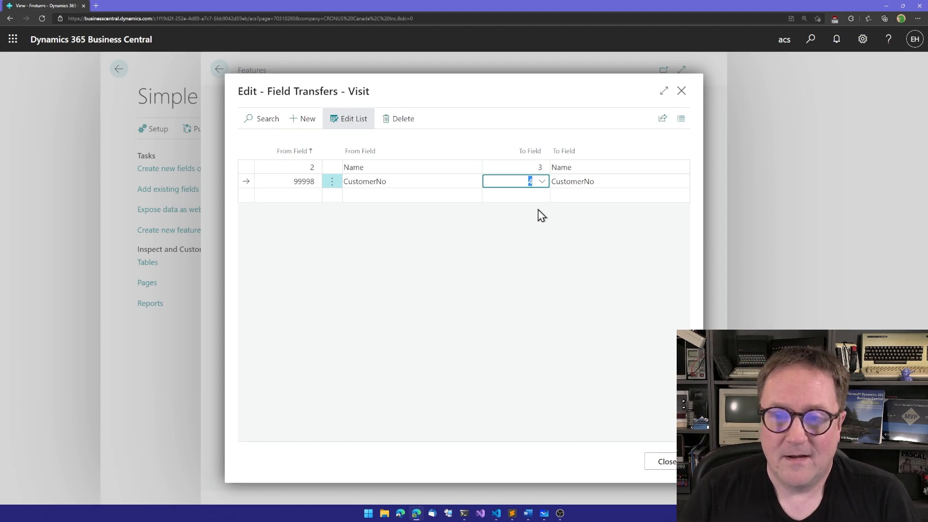
pyautogui.click(664, 464)
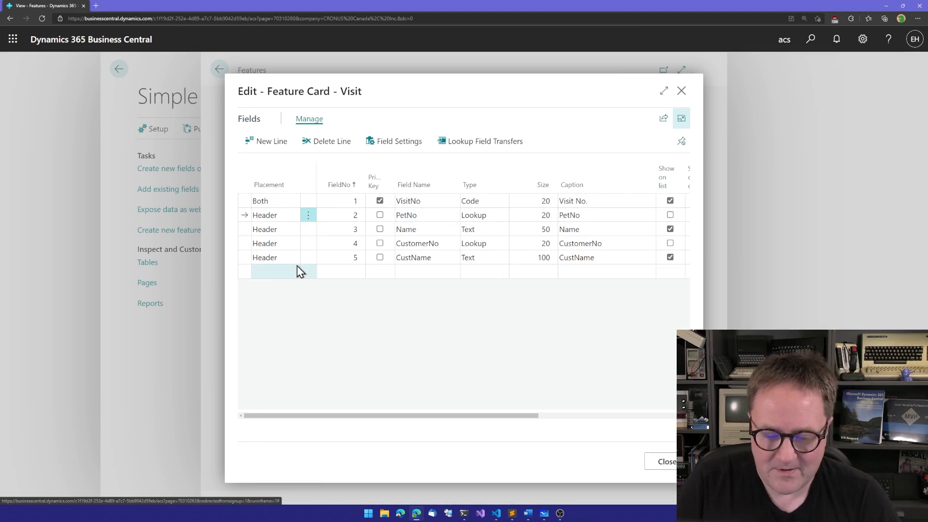
# Step: Add a Header field number 6 named VisitDate of type Date to the Visit document
pyautogui.click(280, 272)
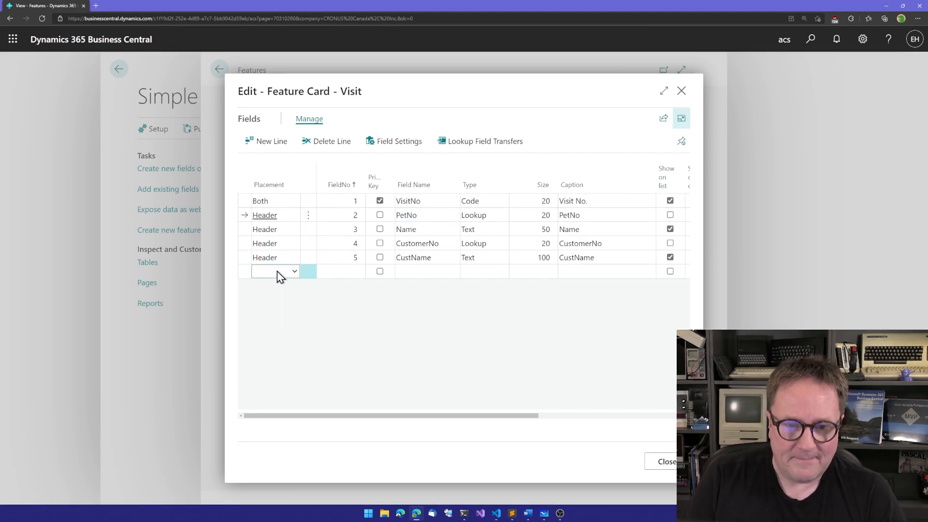
pyautogui.press('Tab')
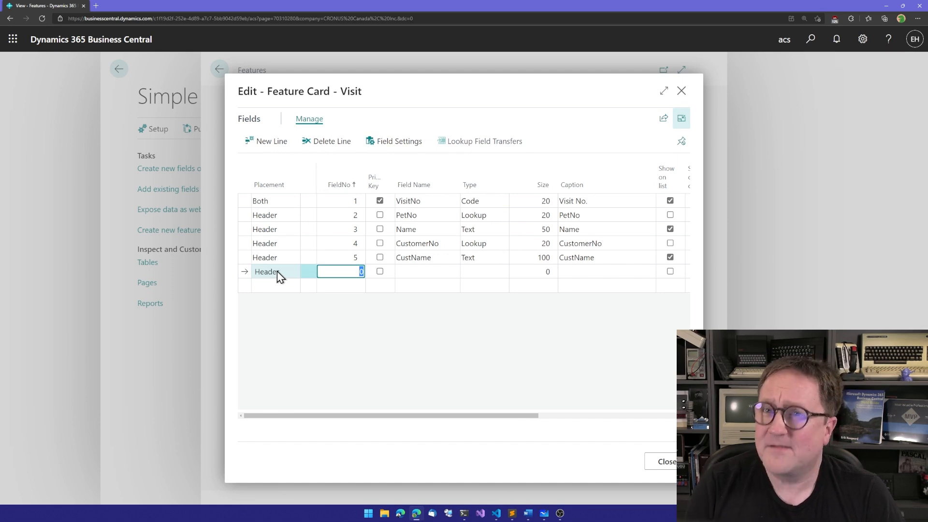
pyautogui.write('6')
pyautogui.press('Tab')
pyautogui.press('Tab')
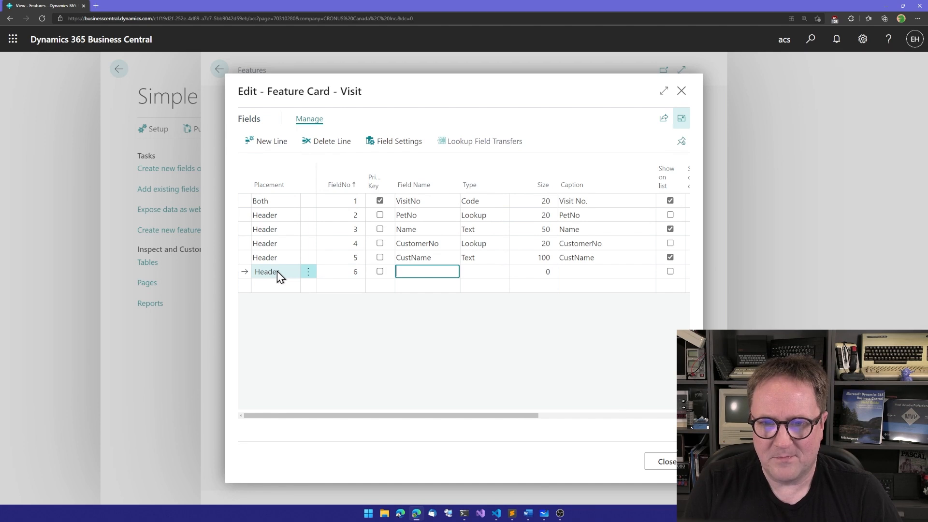
pyautogui.write('VisitDate')
pyautogui.press('Tab')
pyautogui.write('Date')
pyautogui.press('Tab')
# Step: Caption the VisitDate field Date and show it on both the list and the card
pyautogui.press('Tab')
pyautogui.write('DAte')
pyautogui.press('Tab')
pyautogui.hotkey('shift', 'Tab')
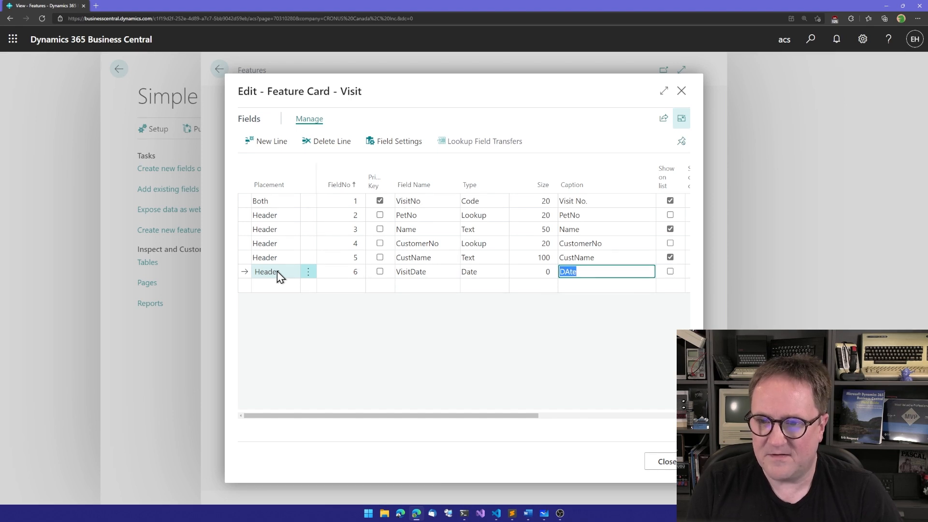
pyautogui.press('Tab')
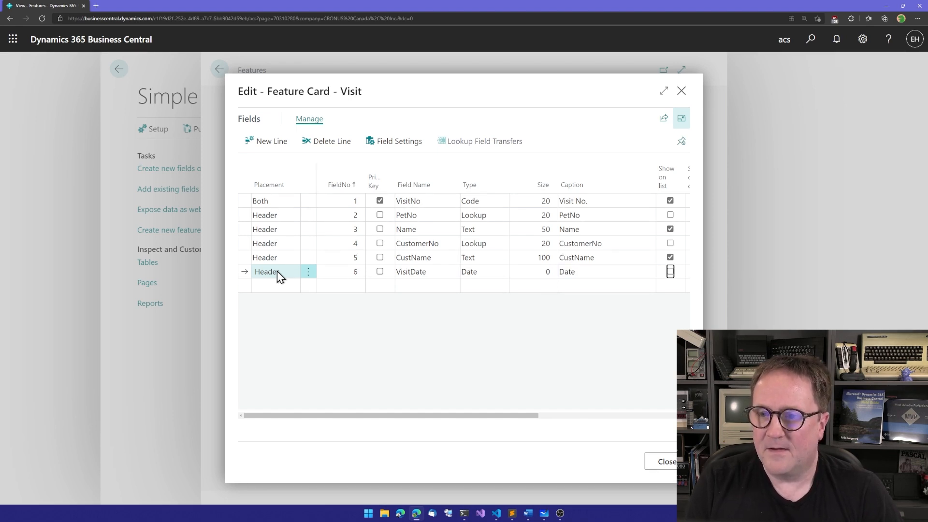
pyautogui.press('Tab')
pyautogui.press('Tab')
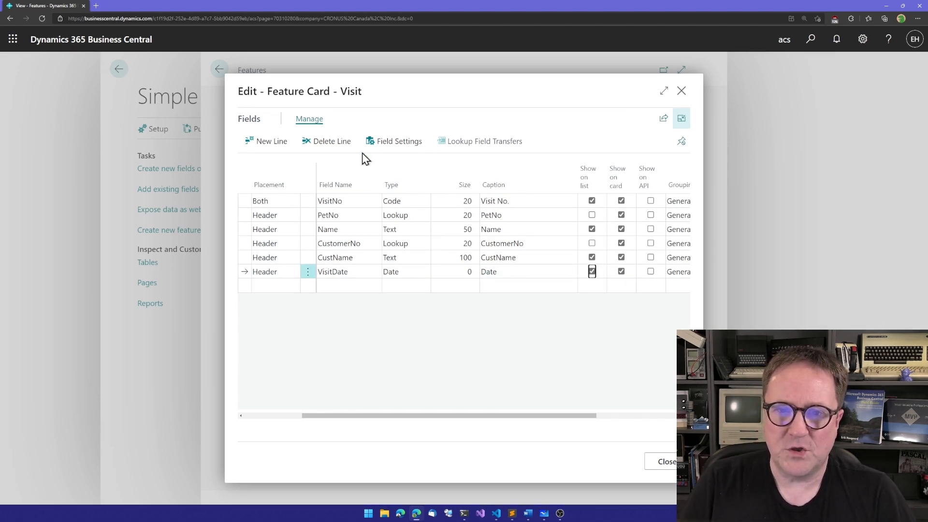
# Step: Make VisitDate mandatory in its field settings and return to the feature card
pyautogui.click(389, 144)
pyautogui.click(340, 334)
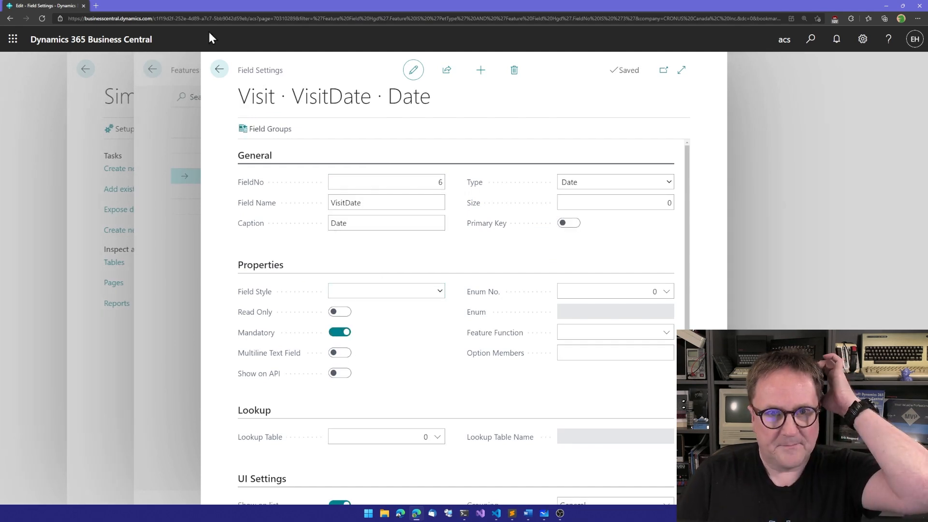
pyautogui.click(219, 69)
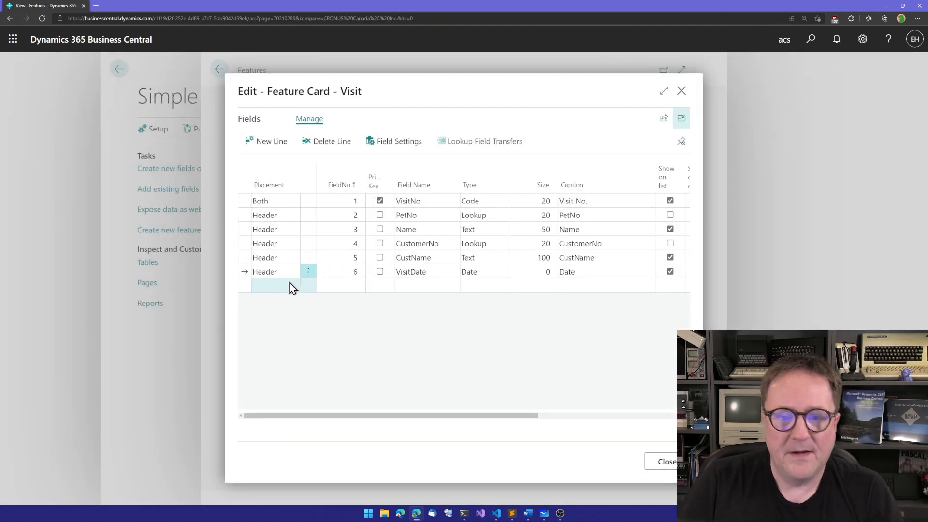
# Step: Add a Line field number 10 named Description of type Text with size 100, shown on the card
pyautogui.click(279, 284)
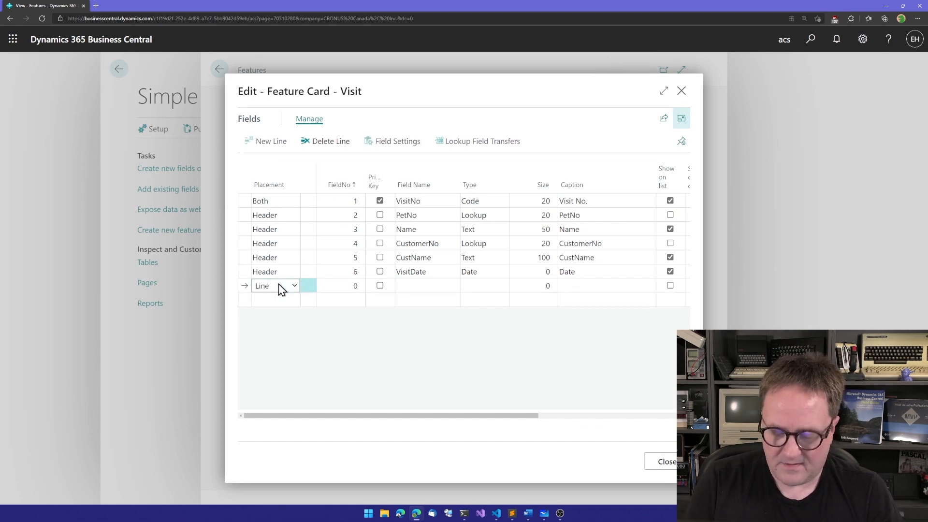
pyautogui.press('Tab')
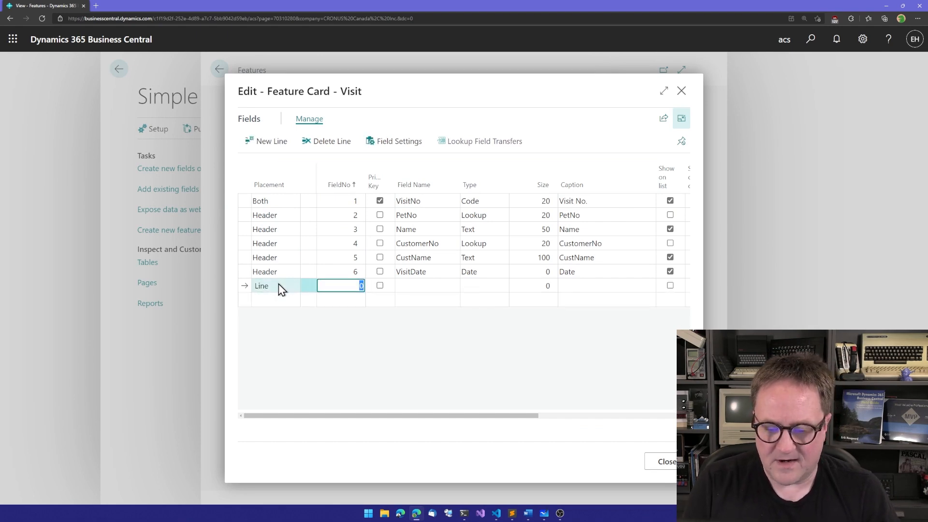
pyautogui.write('10')
pyautogui.press('Tab')
pyautogui.write('Description')
pyautogui.press('Tab')
pyautogui.press('Tab')
pyautogui.write('100')
pyautogui.press('Tab')
pyautogui.press('Tab')
pyautogui.press('Tab')
# Step: Add a Line field number 11 named ItemNo of type Lookup
pyautogui.hotkey('shift', 'Tab')
pyautogui.press('Home')
pyautogui.press('Down')
pyautogui.write('l')
pyautogui.press('Tab')
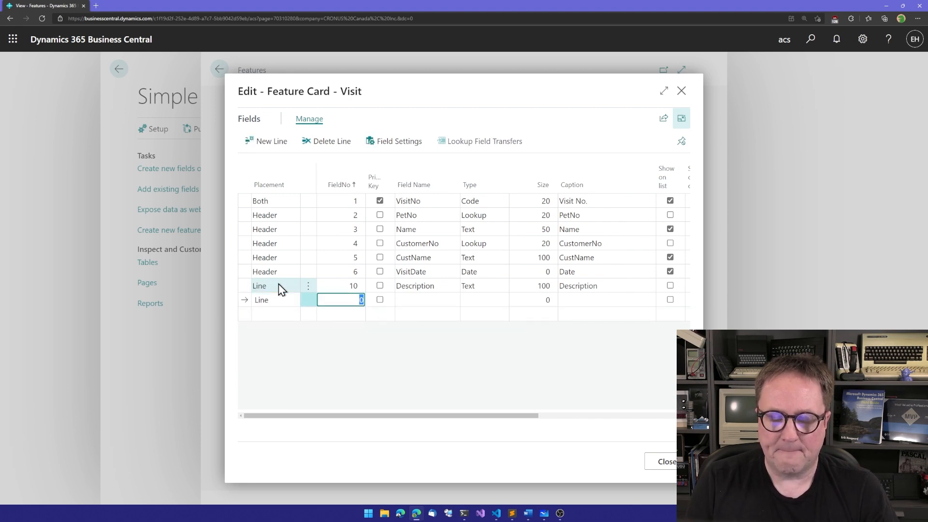
pyautogui.write('11')
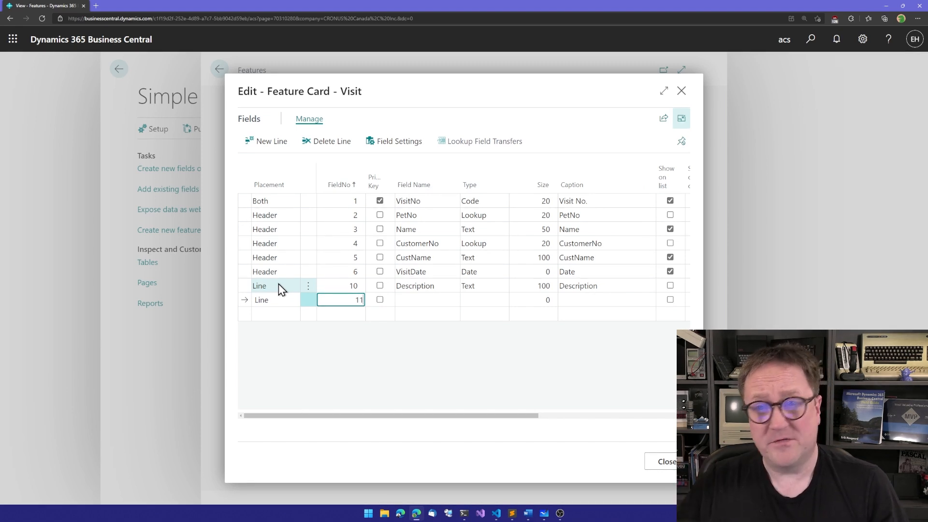
pyautogui.press('Tab')
pyautogui.press('Tab')
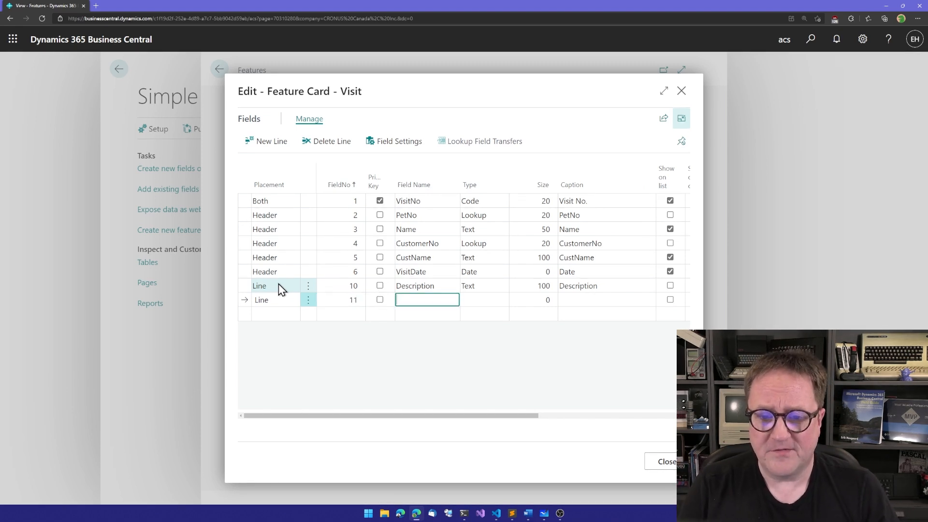
pyautogui.write('ItemNo')
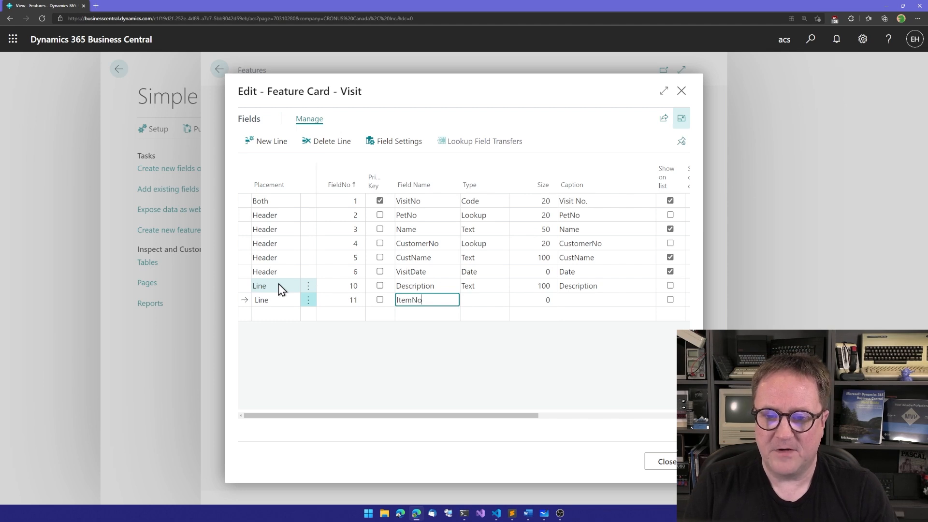
pyautogui.press('Tab')
pyautogui.press('l')
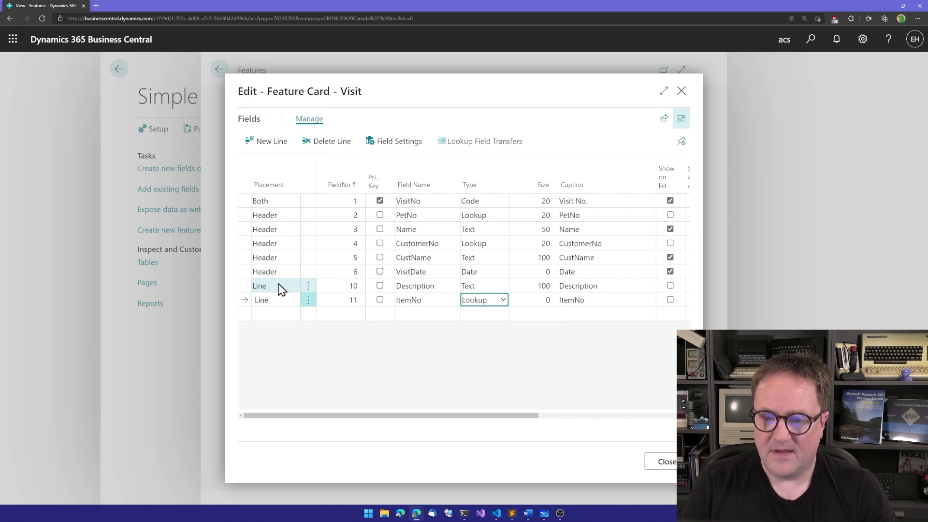
# Step: Set ItemNo's lookup table to Item (27) in its field settings and show ItemNo on the card
pyautogui.click(562, 303)
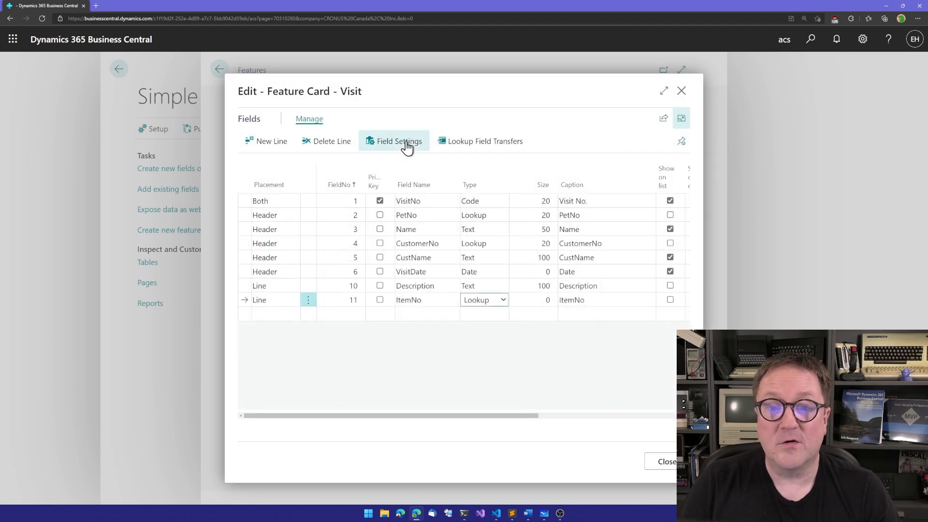
pyautogui.click(395, 141)
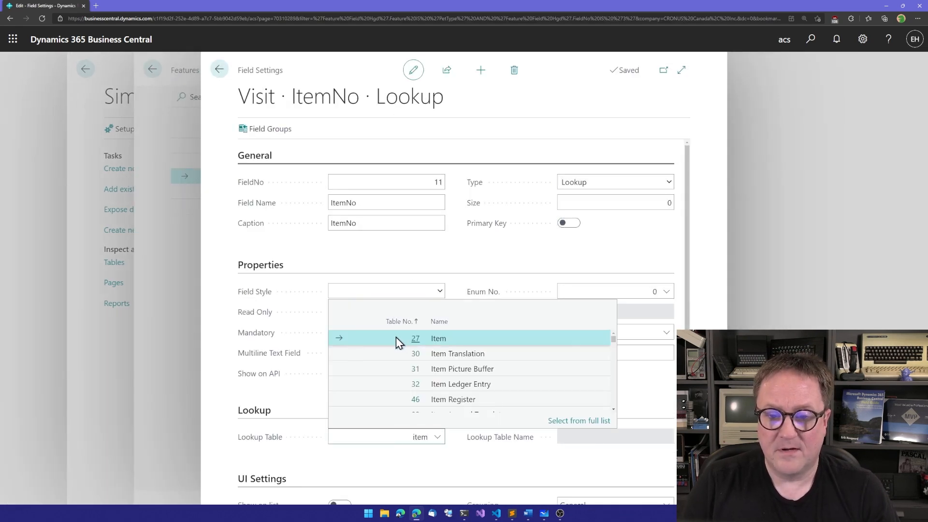
pyautogui.click(396, 337)
pyautogui.press('Escape')
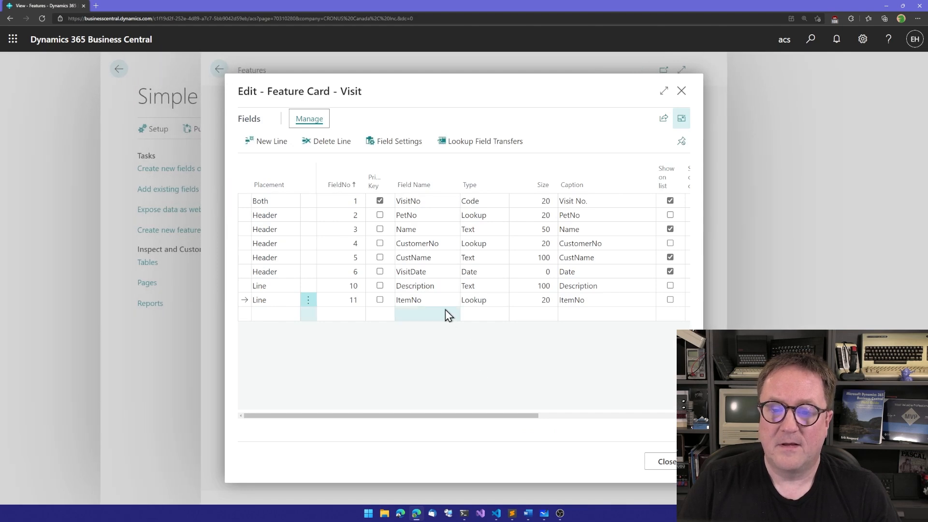
pyautogui.moveTo(481, 414); pyautogui.dragTo(560, 367)
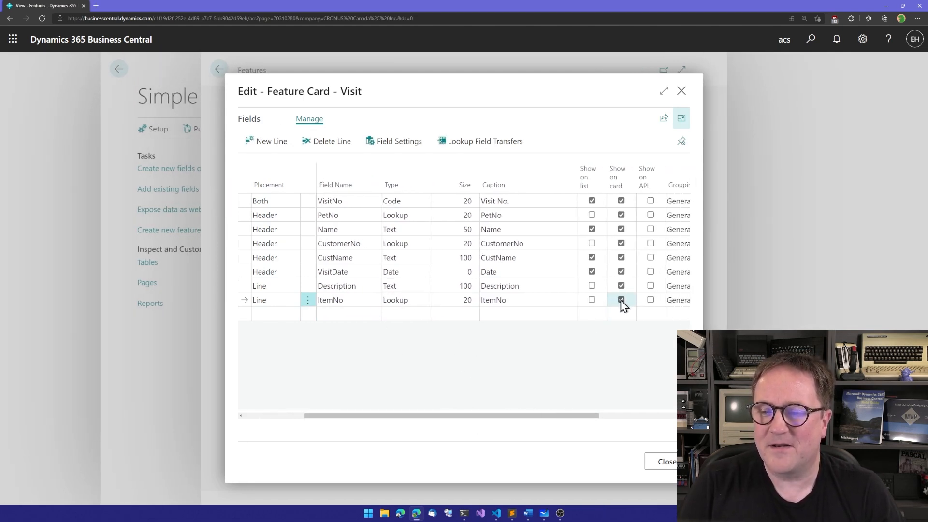
# Step: Add a Line field number 12 named ItemDesc below ItemNo
pyautogui.moveTo(514, 416); pyautogui.dragTo(392, 426)
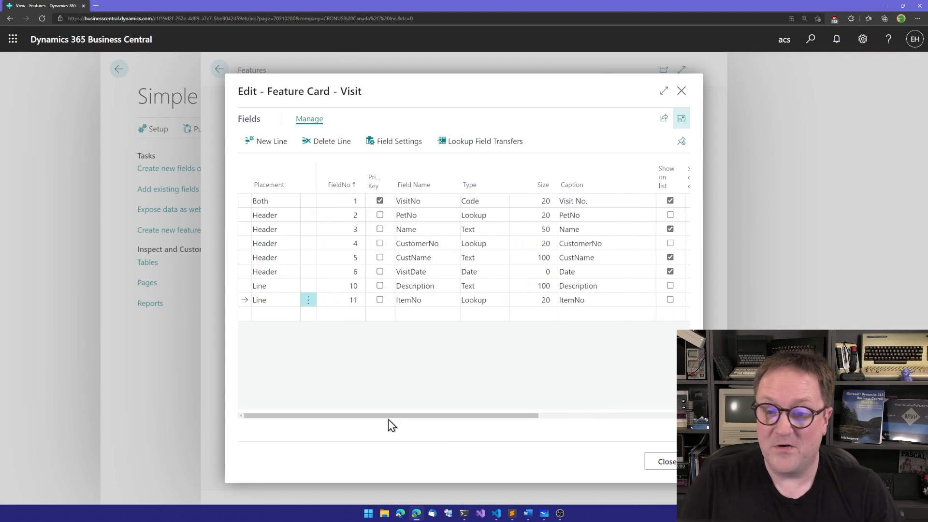
pyautogui.click(282, 317)
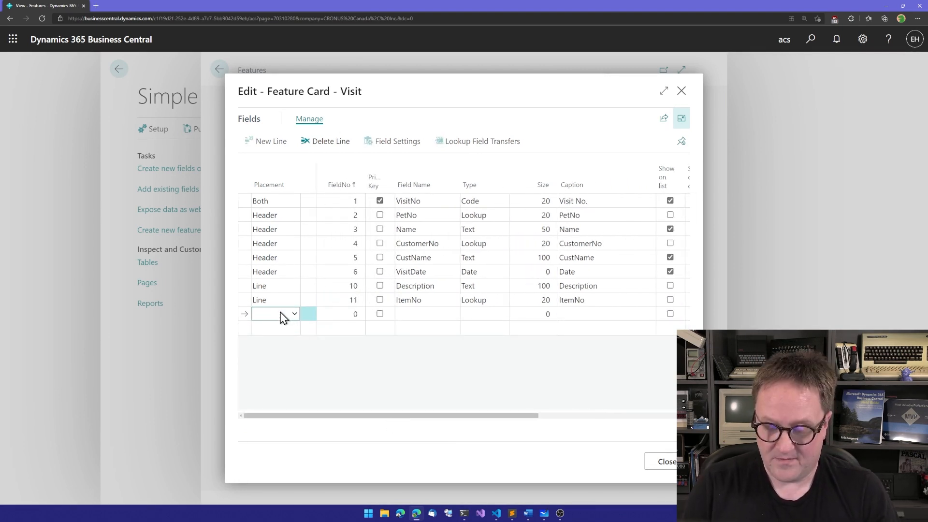
pyautogui.press('l')
pyautogui.press('Tab')
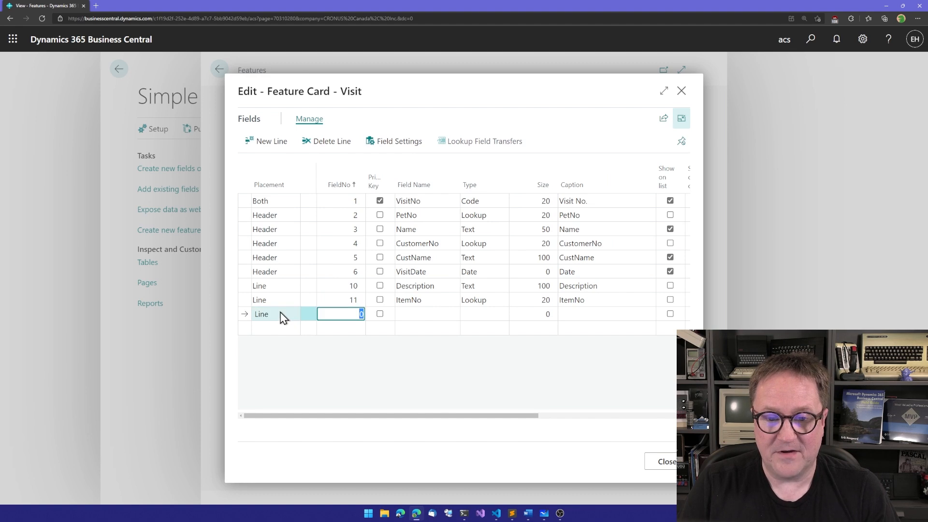
pyautogui.press('Tab')
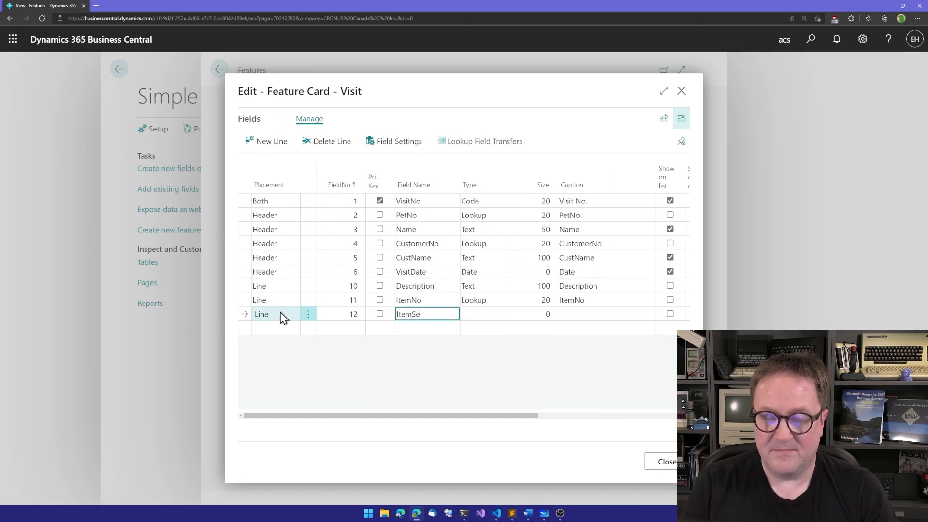
pyautogui.write('ItemDesc')
pyautogui.press('Tab')
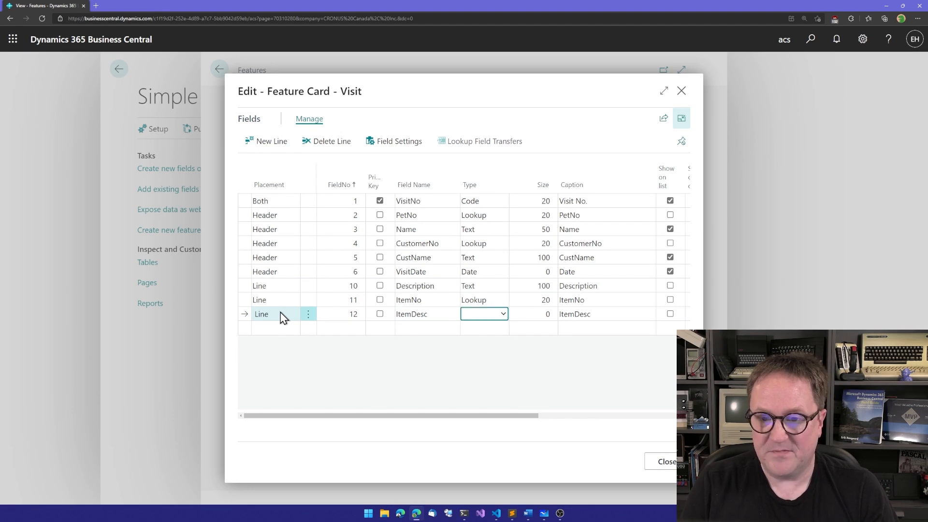
# Step: Make ItemDesc a Text field with size 100 and show it on the card
pyautogui.press('t')
pyautogui.press('Tab')
pyautogui.write('100')
pyautogui.press('Tab')
pyautogui.press('Tab')
pyautogui.press('Tab')
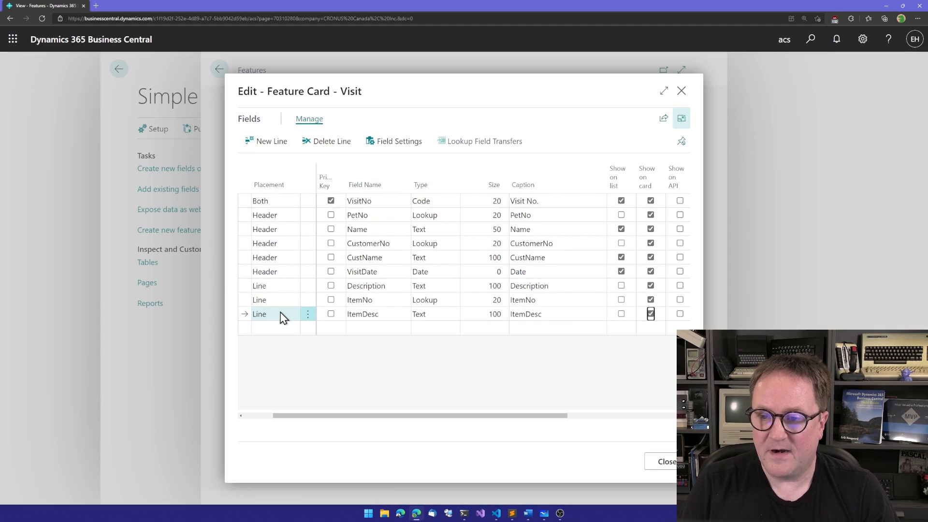
# Step: Create a lookup field transfer for ItemNo with the item's Description (field 3) as the source field
pyautogui.press('Up')
pyautogui.hotkey('shift', 'Tab')
pyautogui.hotkey('shift', 'Tab')
pyautogui.hotkey('shift', 'Tab')
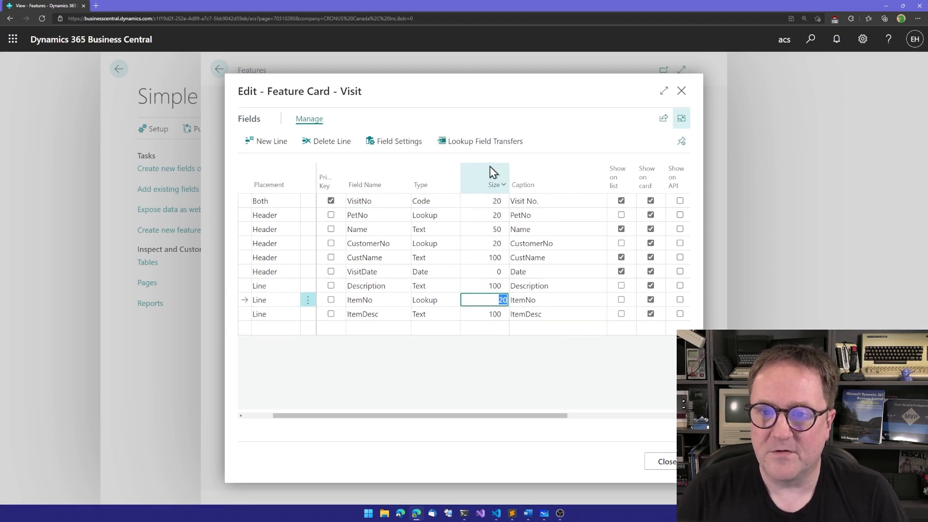
pyautogui.click(472, 145)
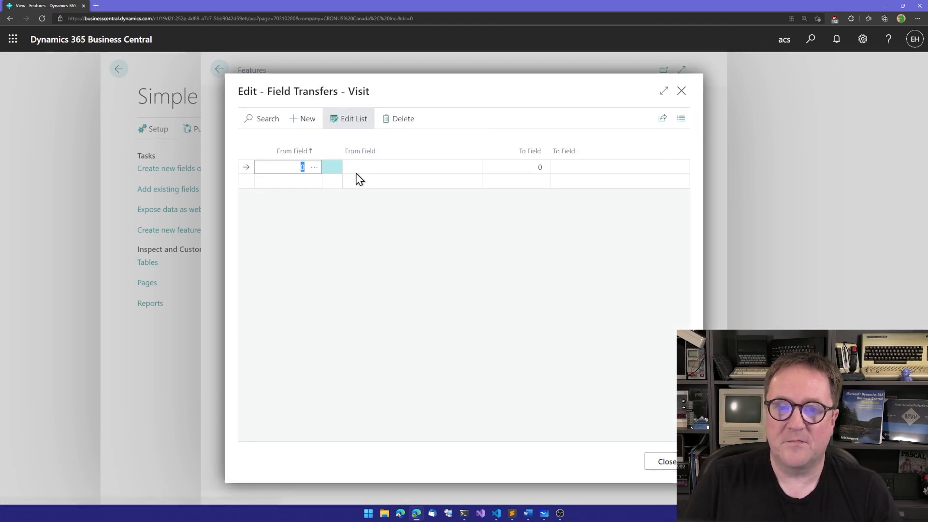
pyautogui.click(317, 170)
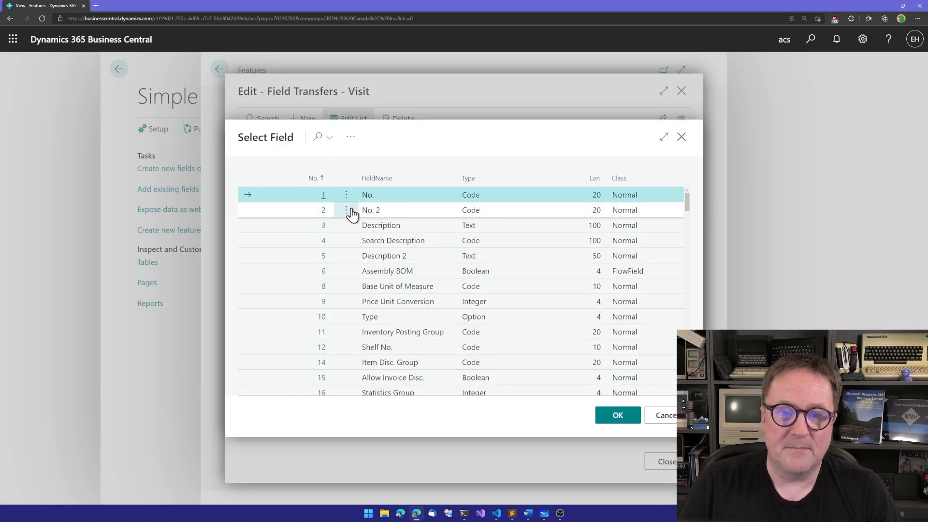
pyautogui.click(408, 225)
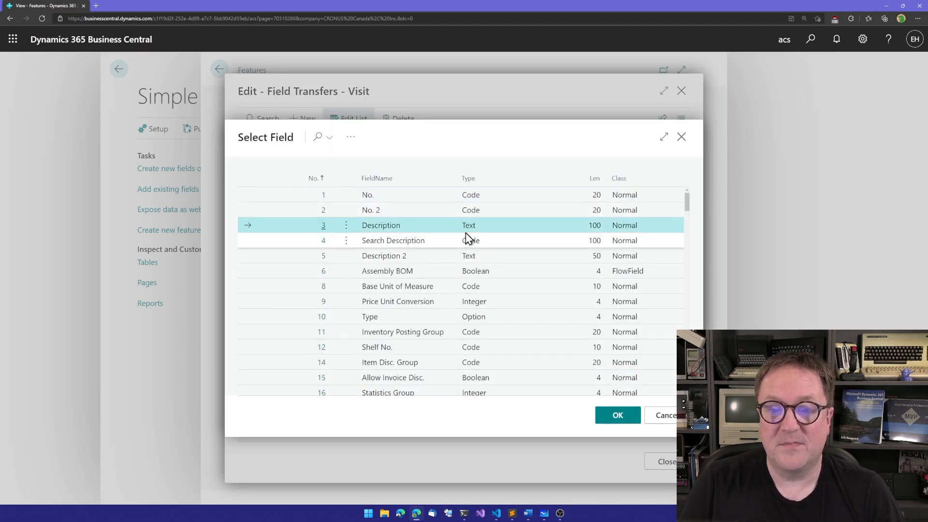
pyautogui.click(621, 419)
# Step: Set the transfer's target field to ItemDesc (field 12) and return to the feature card
pyautogui.click(536, 167)
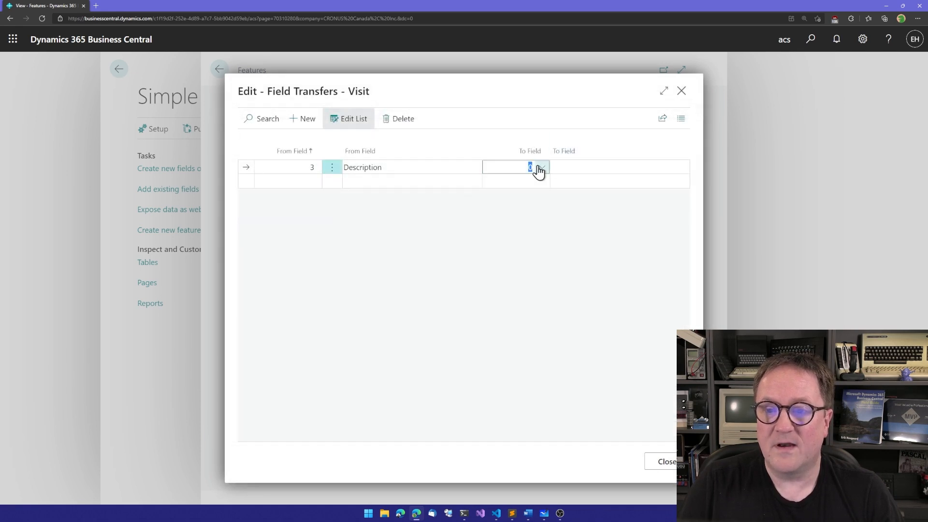
pyautogui.click(542, 167)
pyautogui.scroll(-3, 560, 284)
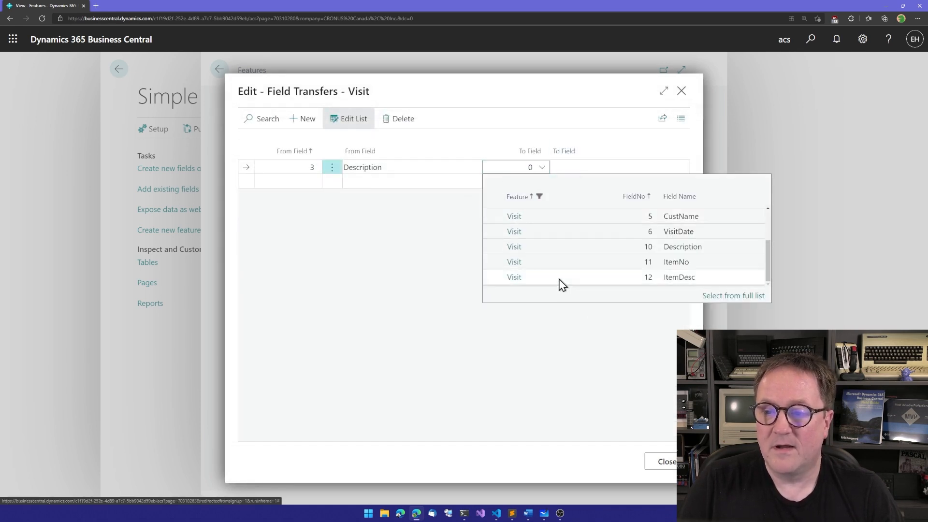
pyautogui.click(560, 279)
pyautogui.press('Down')
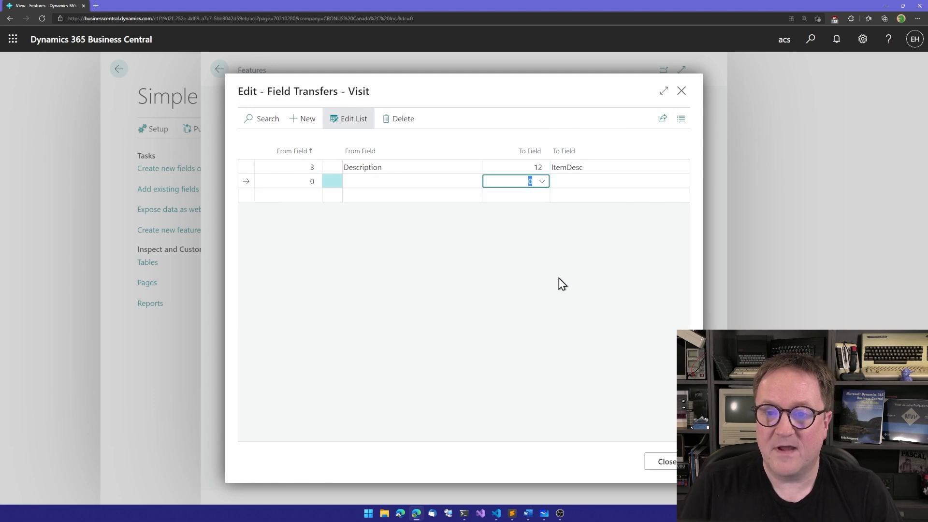
pyautogui.press('Escape')
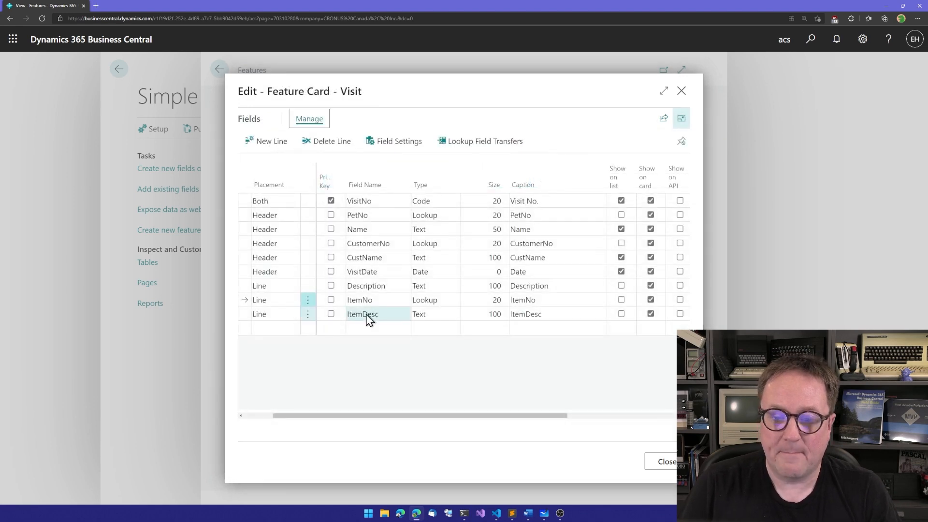
pyautogui.click(280, 329)
pyautogui.press('Tab')
pyautogui.hotkey('shift', 'Tab')
pyautogui.write('13')
pyautogui.press('Tab')
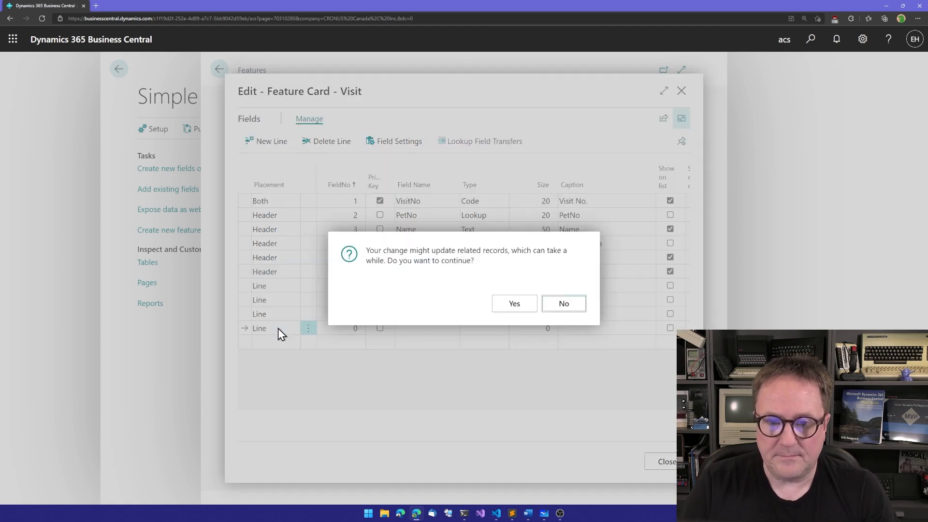
pyautogui.click(561, 305)
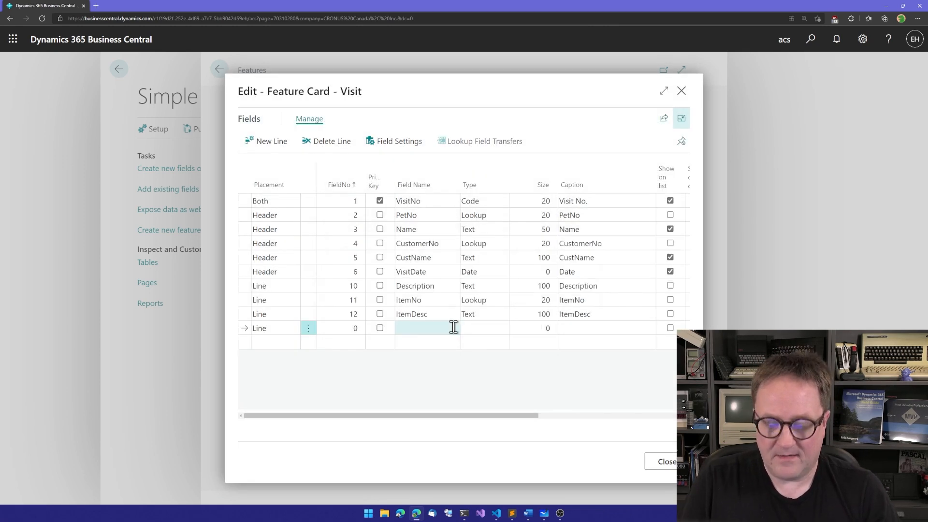
pyautogui.click(298, 199)
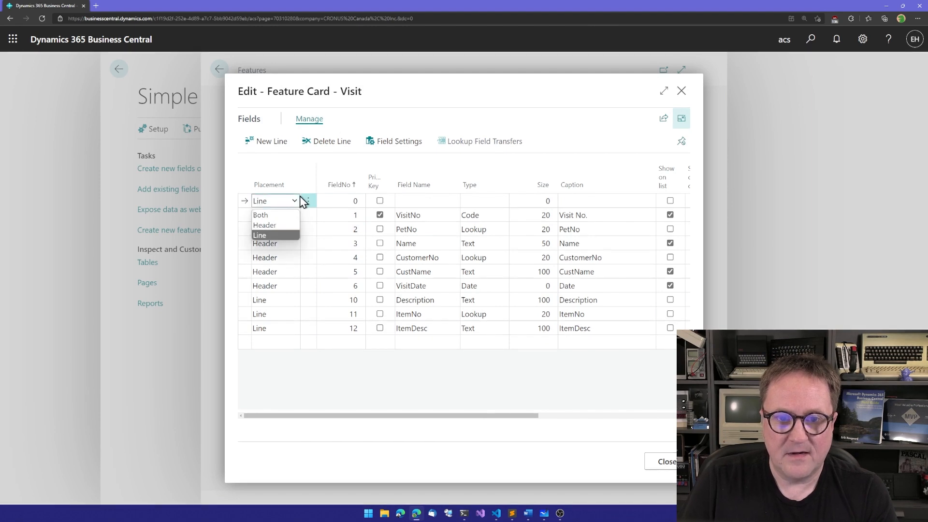
pyautogui.click(308, 200)
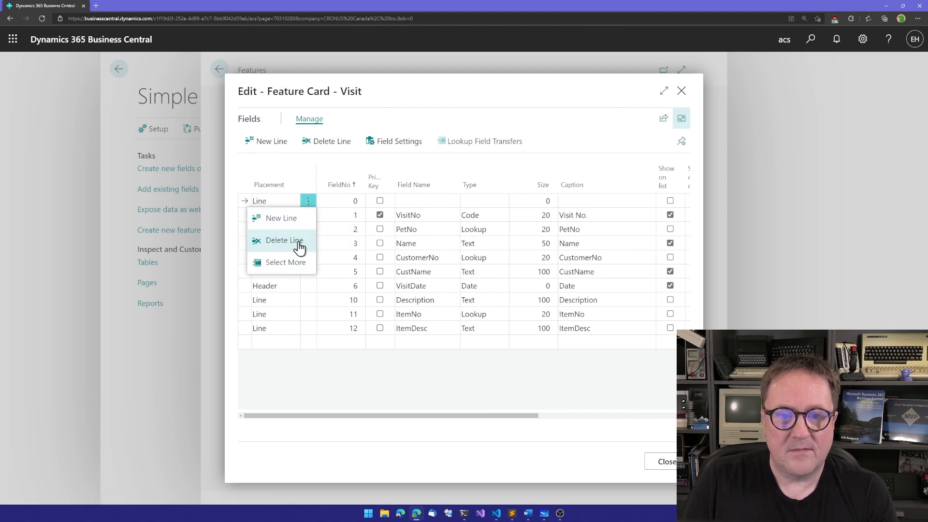
pyautogui.click(297, 242)
pyautogui.click(514, 303)
# Step: Add a Line field number 13 named UnitPrice below ItemDesc
pyautogui.click(271, 331)
pyautogui.press('l')
pyautogui.press('Tab')
pyautogui.write('13')
pyautogui.press('Tab')
pyautogui.press('Tab')
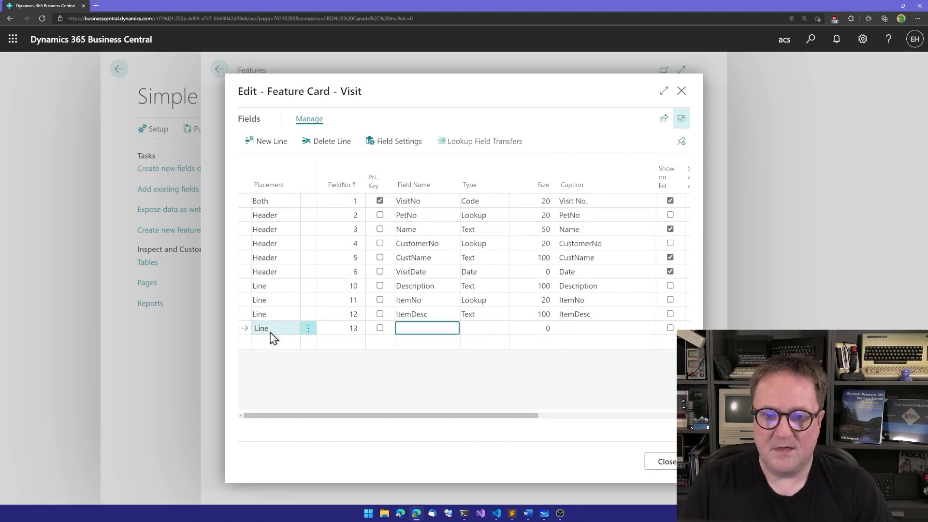
pyautogui.write('UnitPrice')
pyautogui.press('Tab')
# Step: Make UnitPrice a Decimal field with the caption Unit Price
pyautogui.press('d')
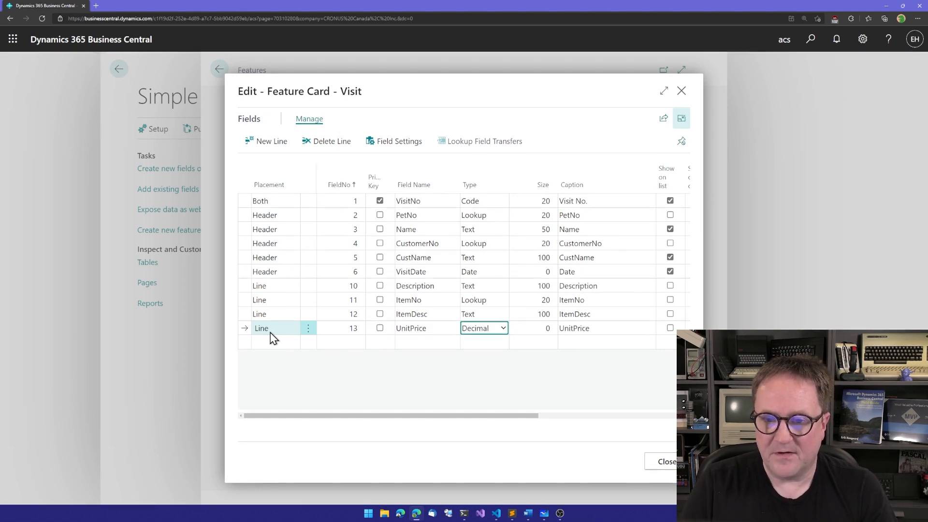
pyautogui.press('Tab')
pyautogui.press('Tab')
pyautogui.write('Unit Price')
pyautogui.press('Tab')
pyautogui.press('Tab')
# Step: Add a Line field number 14 named Qty below UnitPrice
pyautogui.hotkey('shift', 'Tab')
pyautogui.hotkey('shift', 'Tab')
pyautogui.hotkey('shift', 'Tab')
pyautogui.hotkey('shift', 'Tab')
pyautogui.hotkey('shift', 'Tab')
pyautogui.hotkey('shift', 'Tab')
pyautogui.hotkey('shift', 'Tab')
pyautogui.press('Down')
pyautogui.press('Tab')
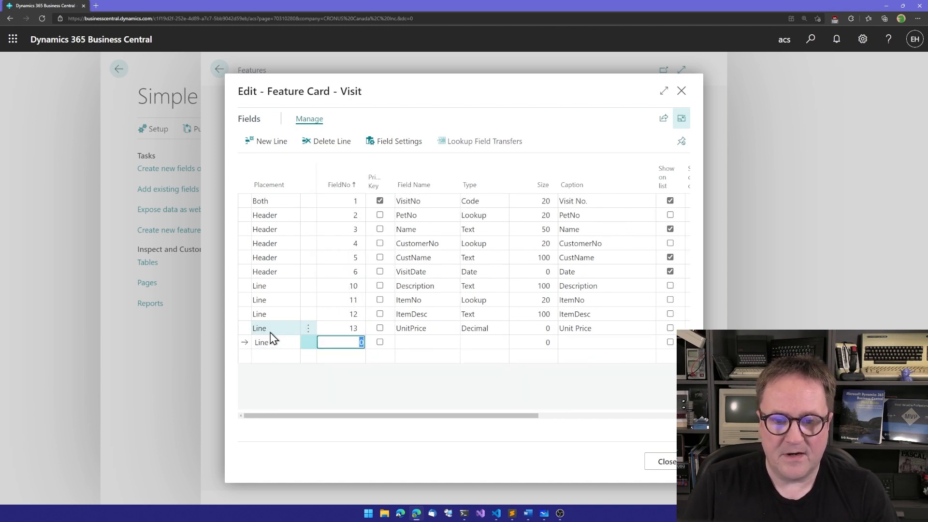
pyautogui.write('14')
pyautogui.press('Tab')
pyautogui.press('Tab')
pyautogui.write('Qty')
# Step: Set the Qty field's type to Decimal and keep Qty as its caption
pyautogui.press('Tab')
pyautogui.write('de')
pyautogui.press('Tab')
pyautogui.press('Tab')
pyautogui.press('Tab')
pyautogui.press('Tab')
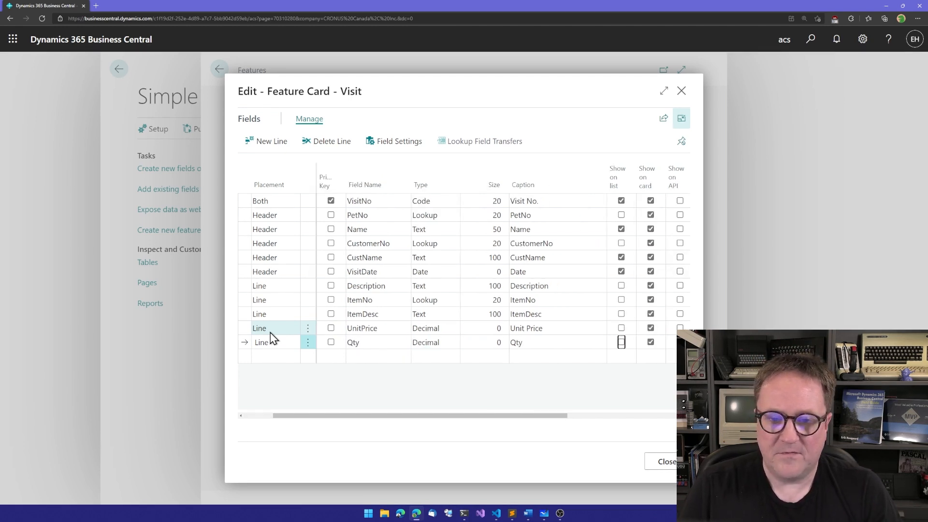
# Step: Add a Line field number 15 named LineTotal below Qty
pyautogui.press('Tab')
pyautogui.press('Tab')
pyautogui.write('15')
pyautogui.press('Tab')
pyautogui.press('Tab')
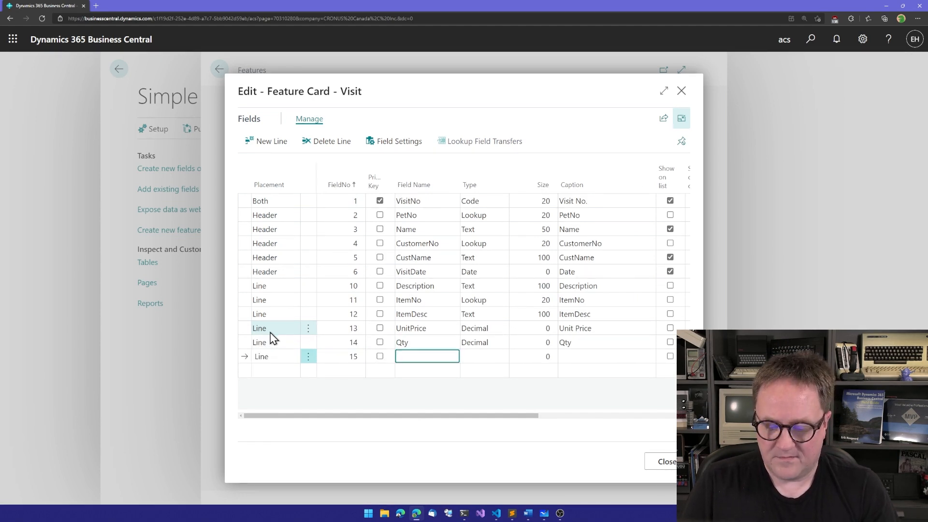
pyautogui.write('To')
pyautogui.press('BackSpace')
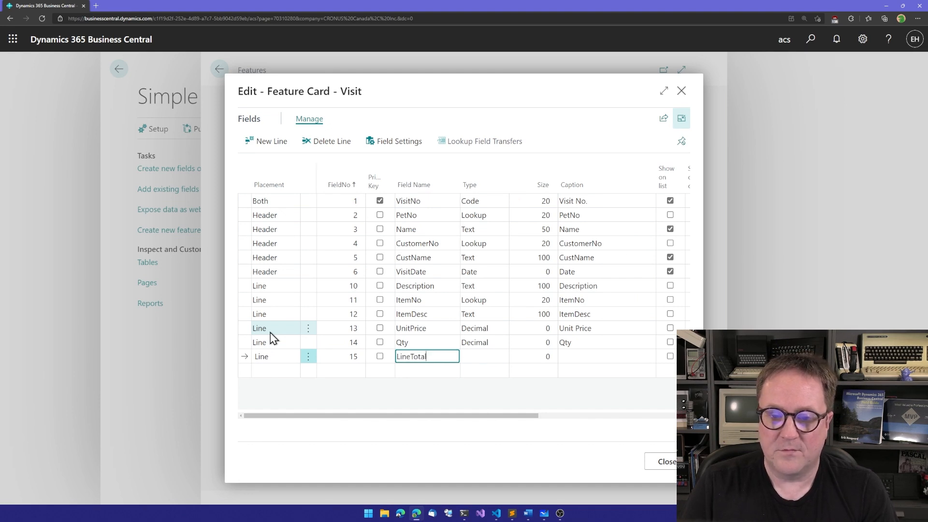
# Step: Make LineTotal a Decimal field with the caption Line Total
pyautogui.press('Tab')
pyautogui.press('d')
pyautogui.press('Tab')
pyautogui.write('Line Totl')
pyautogui.press('Tab')
pyautogui.press('Tab')
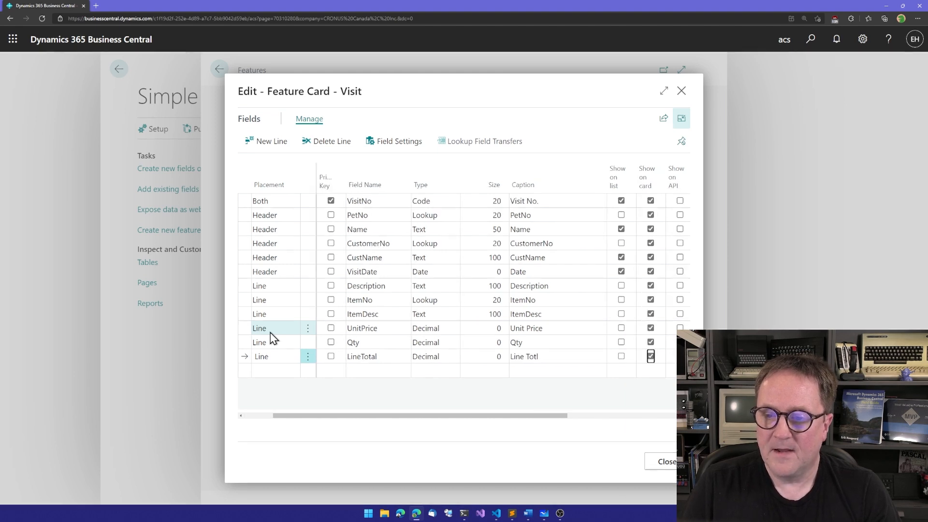
pyautogui.hotkey('shift', 'Tab')
pyautogui.hotkey('shift', 'Tab')
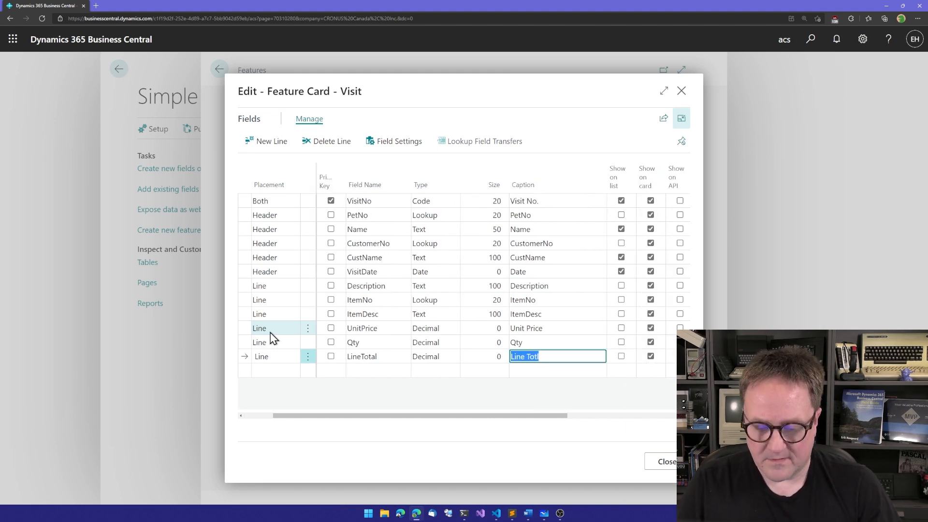
pyautogui.press('End')
pyautogui.press('Up')
pyautogui.press('Down')
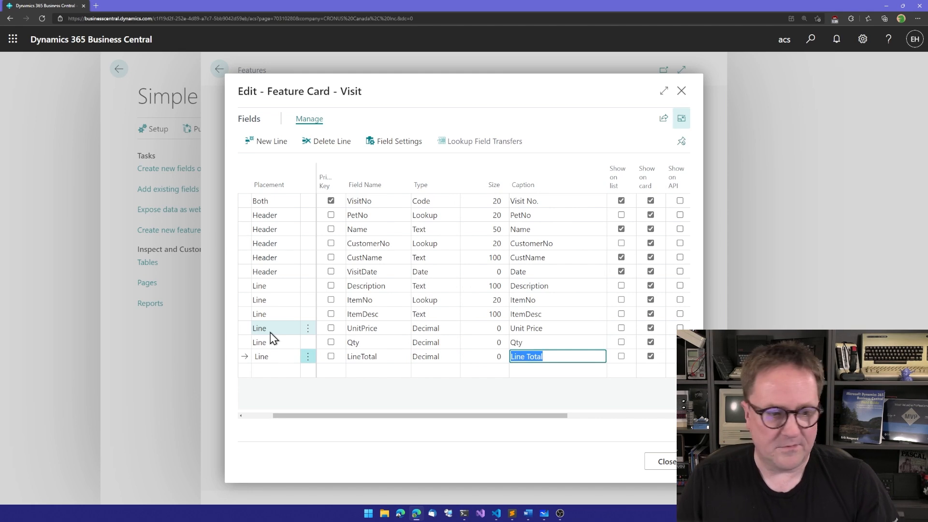
# Step: Add a second lookup field transfer for ItemNo with the item's Unit Price (field 18) as the source field
pyautogui.press('Up')
pyautogui.press('Up')
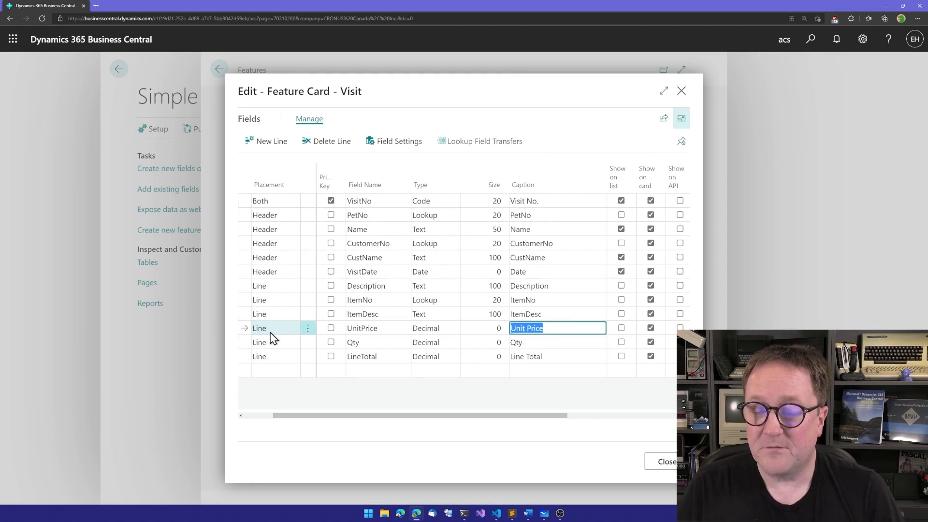
pyautogui.hotkey('shift', 'Tab')
pyautogui.hotkey('shift', 'Tab')
pyautogui.hotkey('shift', 'Tab')
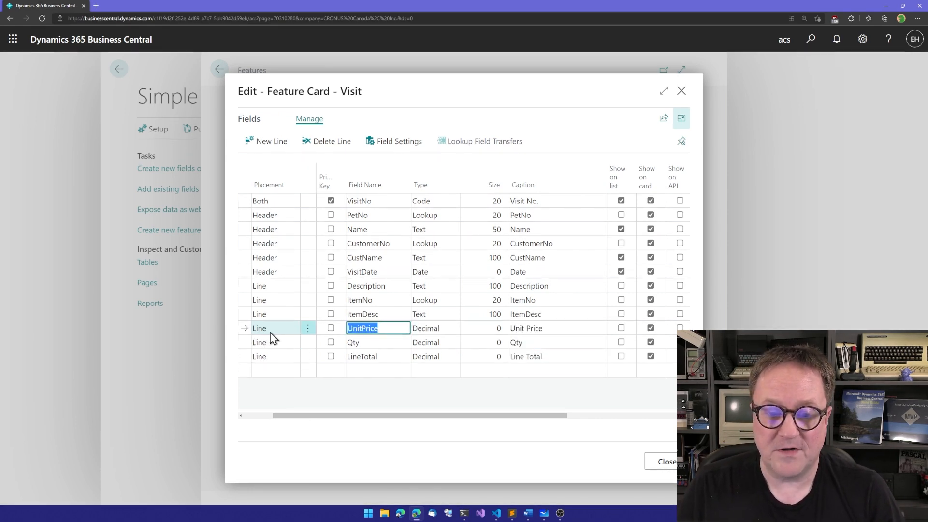
pyautogui.press('Up')
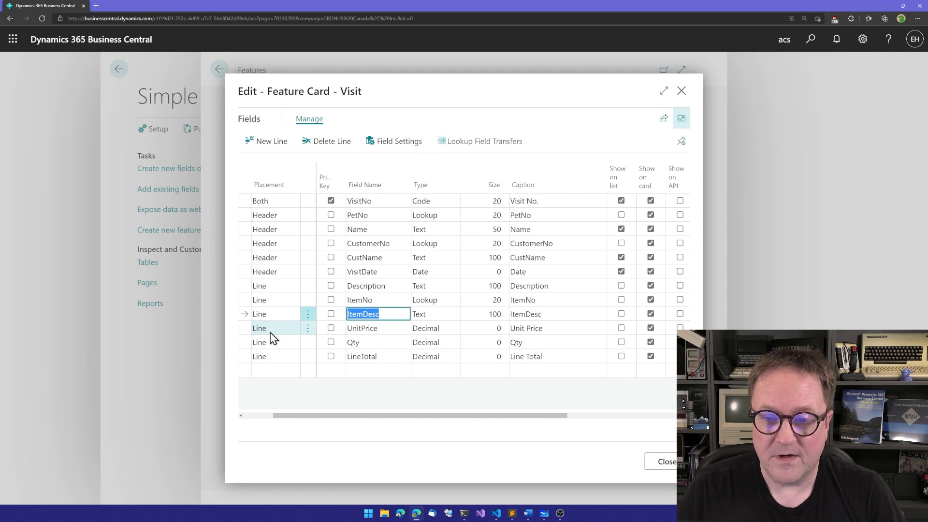
pyautogui.press('Up')
pyautogui.click(491, 145)
pyautogui.click(307, 182)
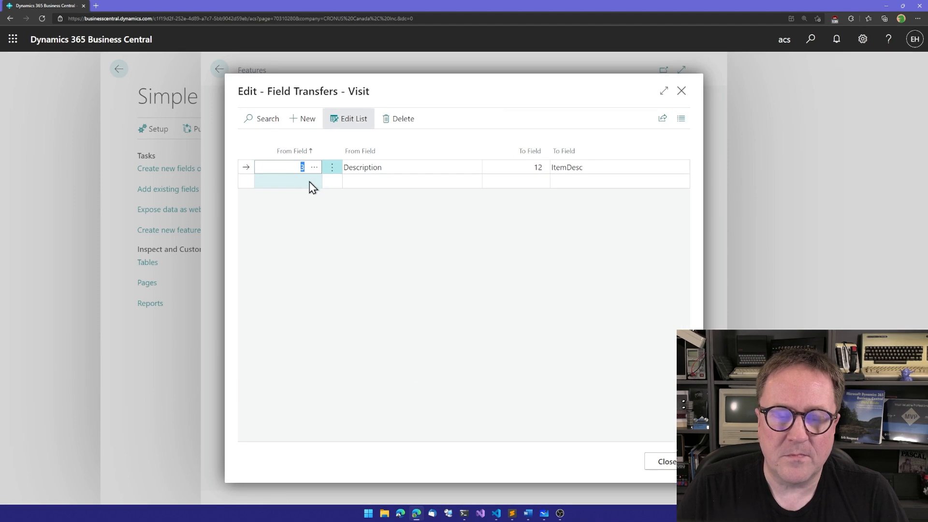
pyautogui.click(314, 182)
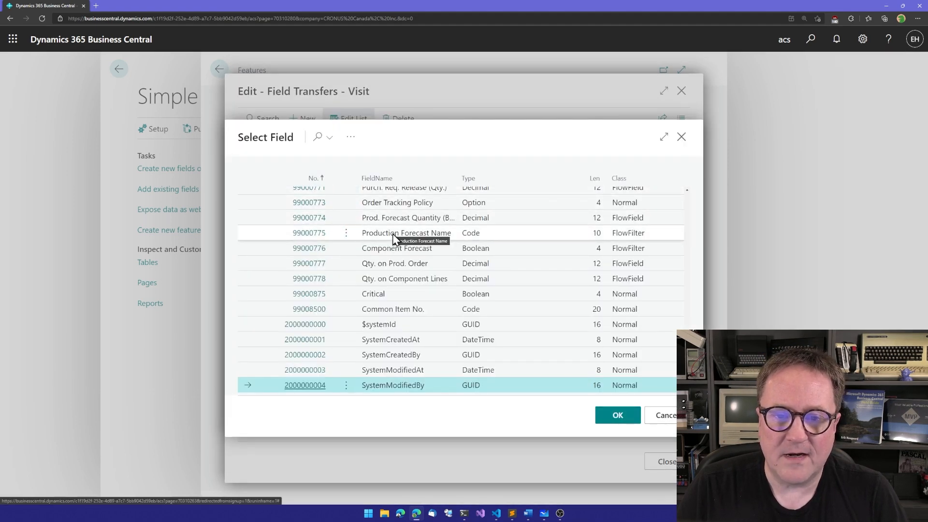
pyautogui.click(392, 234)
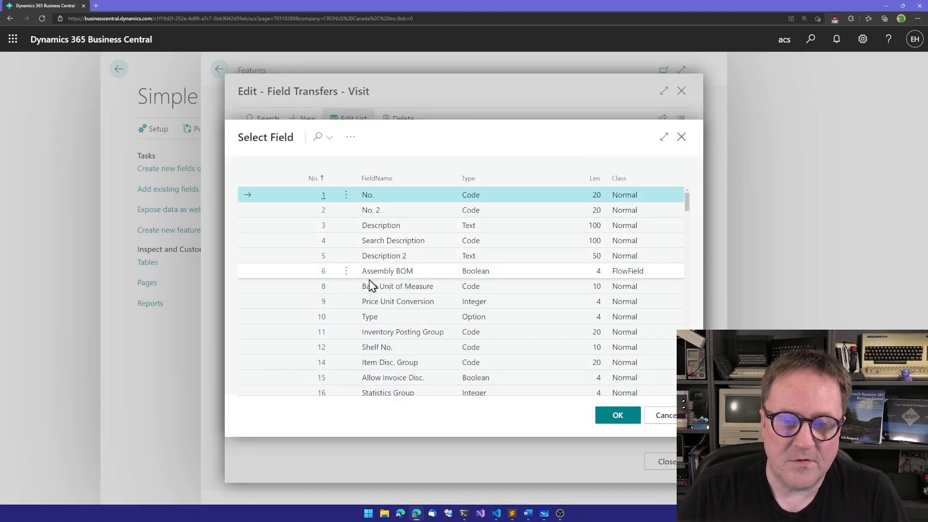
pyautogui.scroll(-1, 367, 343)
pyautogui.scroll(-1, 361, 350)
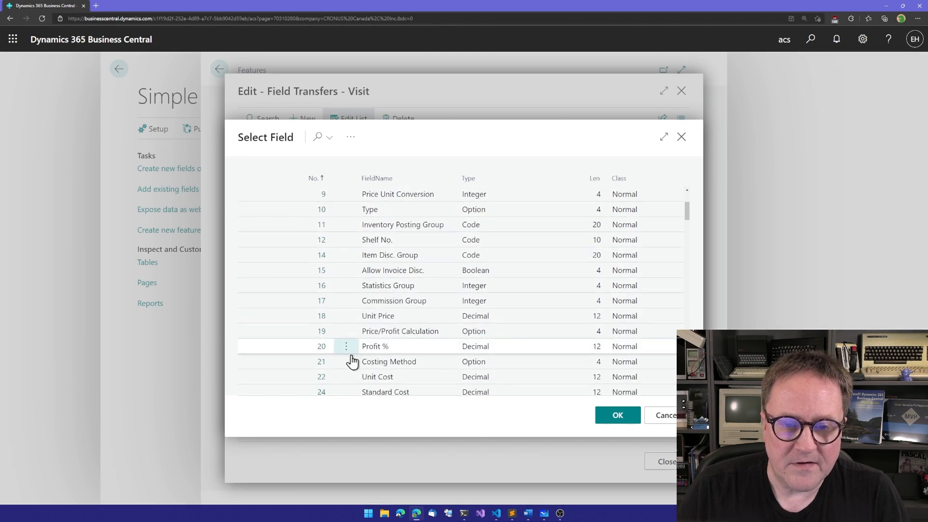
pyautogui.click(382, 318)
pyautogui.click(620, 417)
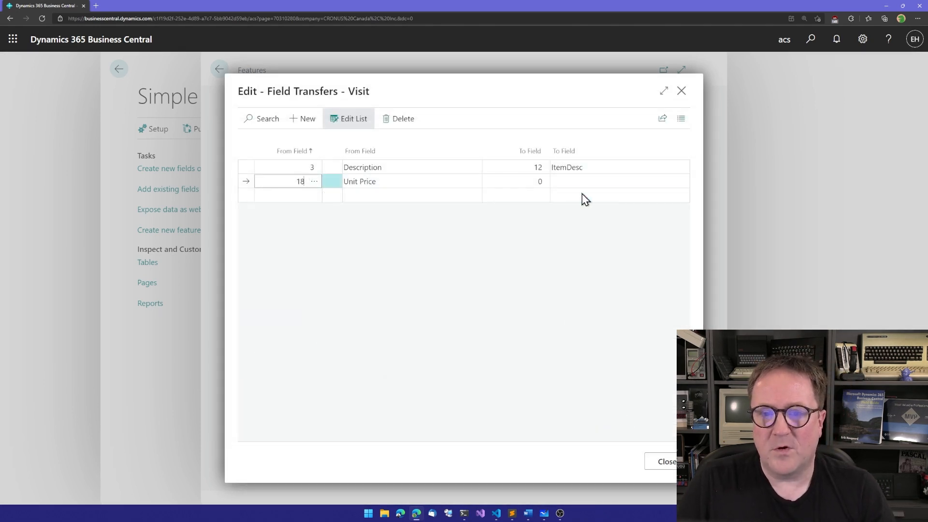
# Step: Set the Unit Price transfer's target field to UnitPrice (field 13) and return to the feature card
pyautogui.click(534, 181)
pyautogui.click(542, 182)
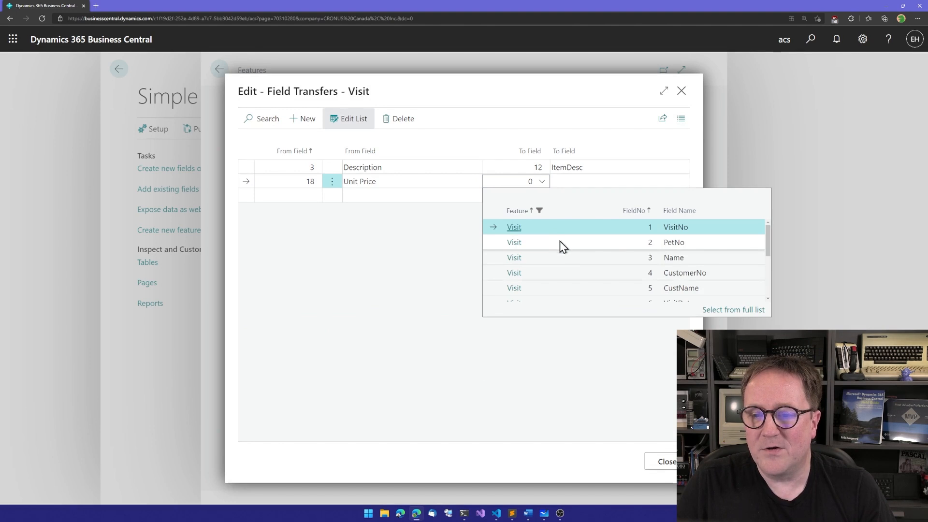
pyautogui.scroll(-1, 556, 247)
pyautogui.scroll(-2, 566, 251)
pyautogui.scroll(-1, 567, 253)
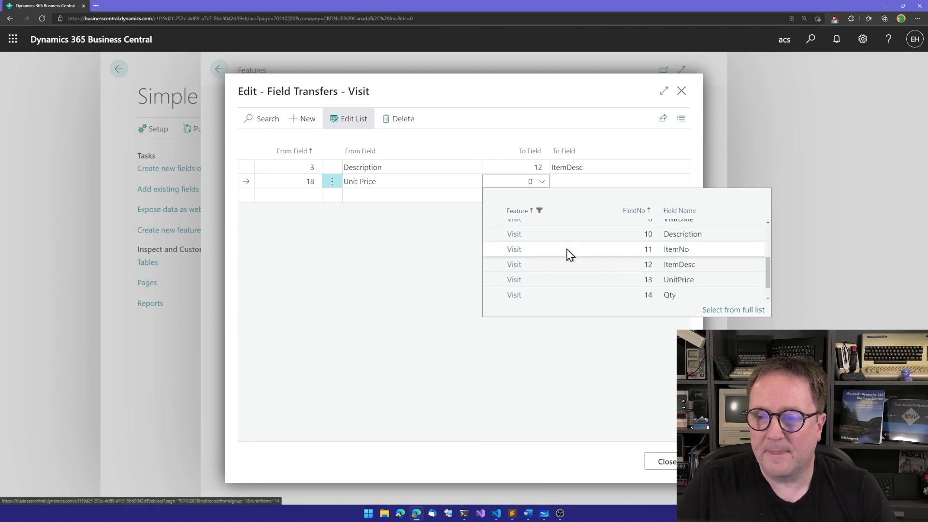
pyautogui.click(578, 280)
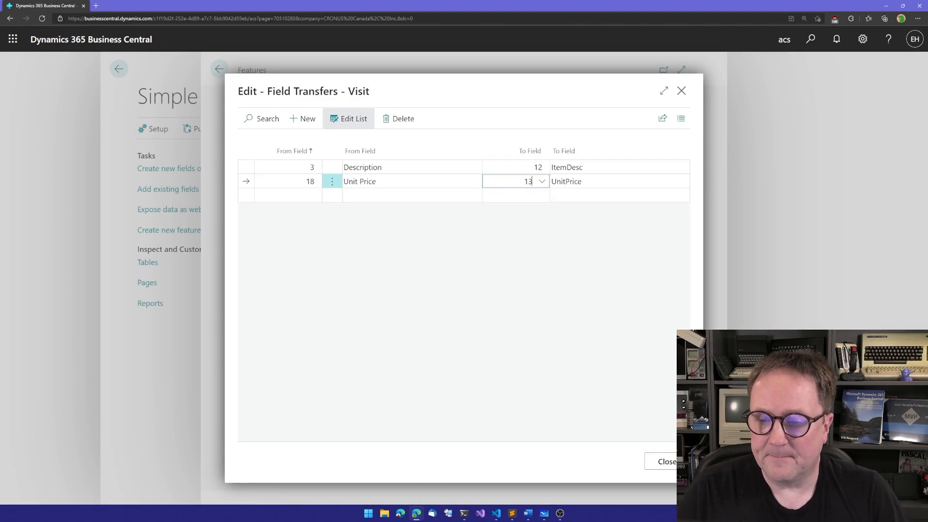
pyautogui.click(667, 461)
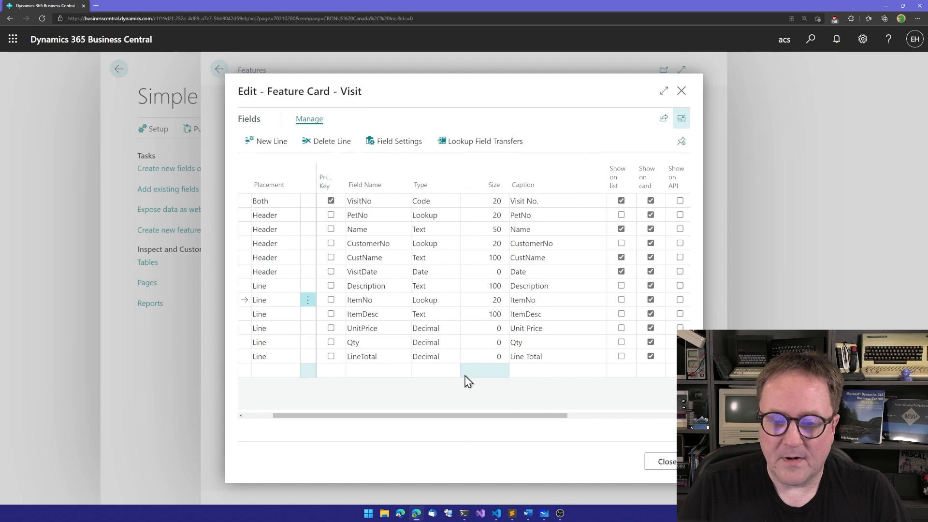
# Step: Assign the feature function Line Unit Price to the UnitPrice field in its field settings
pyautogui.click(393, 332)
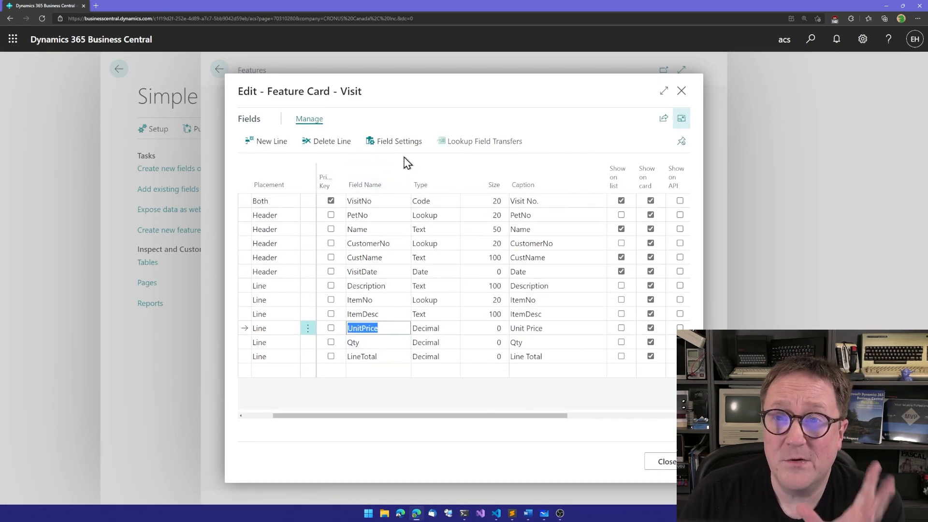
pyautogui.click(393, 142)
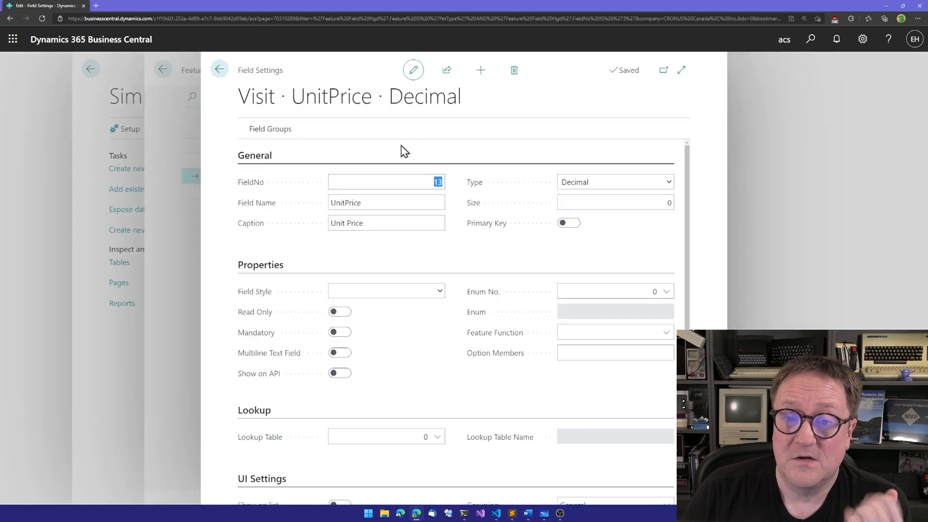
pyautogui.click(663, 333)
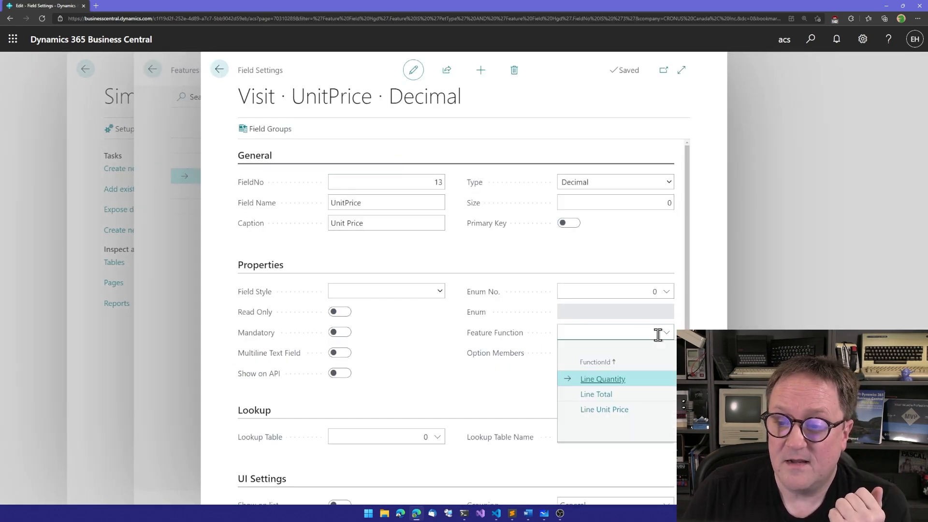
pyautogui.click(597, 410)
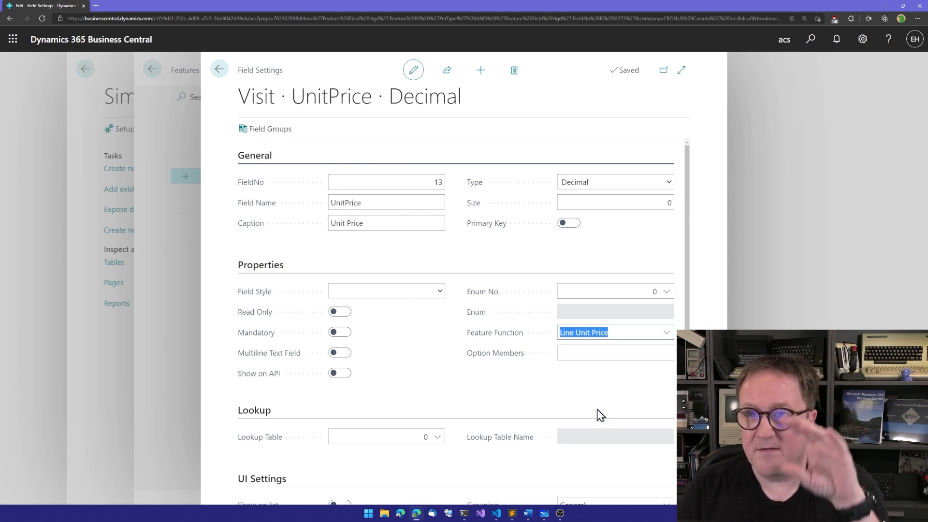
pyautogui.press('Tab')
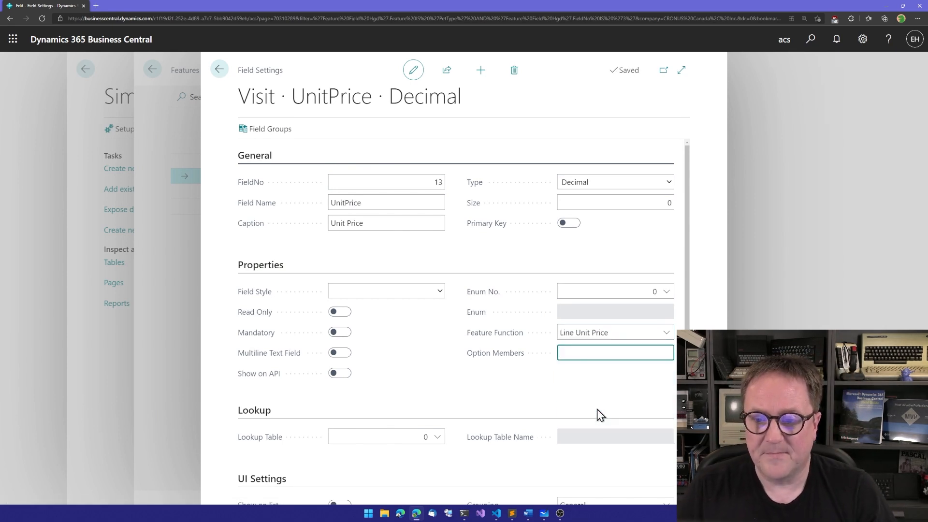
pyautogui.press('Escape')
# Step: Assign the feature function Line Quantity to the Qty field in its field settings
pyautogui.click(421, 344)
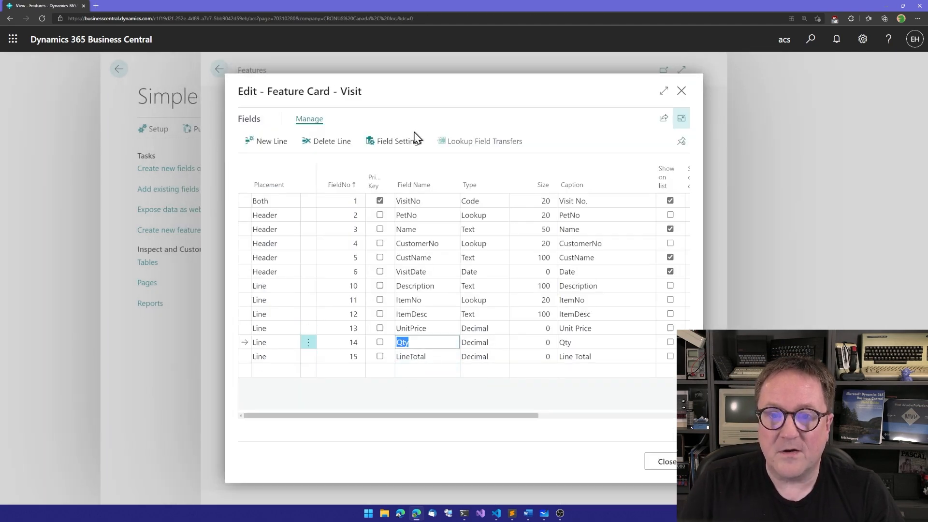
pyautogui.click(398, 142)
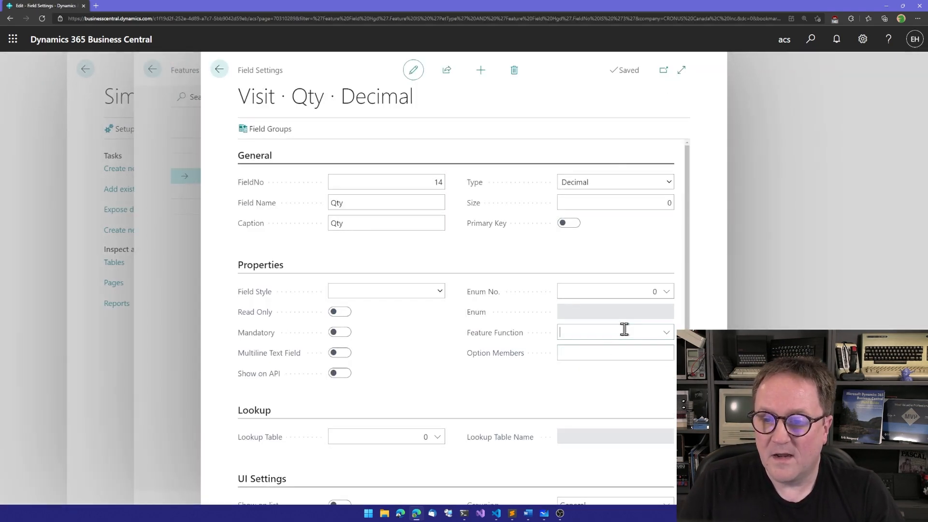
pyautogui.click(624, 333)
pyautogui.click(601, 380)
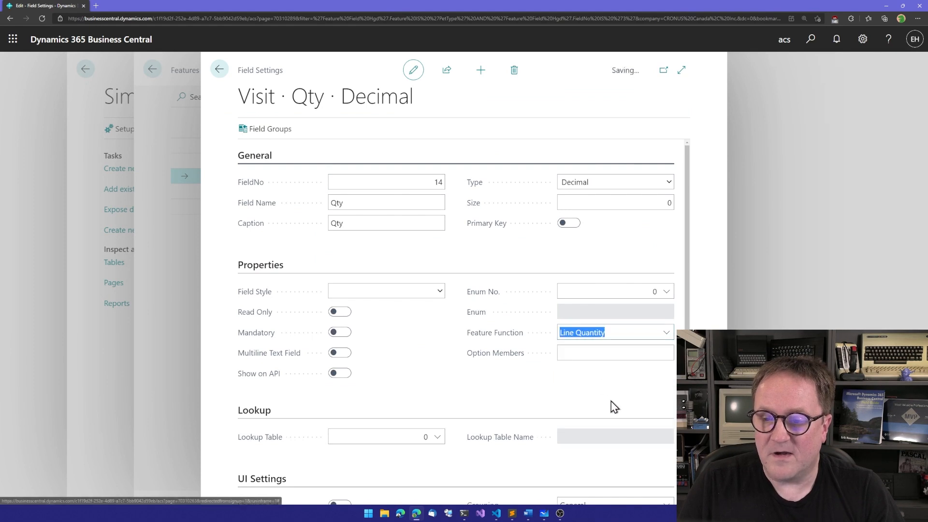
pyautogui.press('Escape')
# Step: Assign the feature function Line Total to the LineTotal field, make it read-only, and return to the Visit feature card
pyautogui.click(436, 358)
pyautogui.click(385, 150)
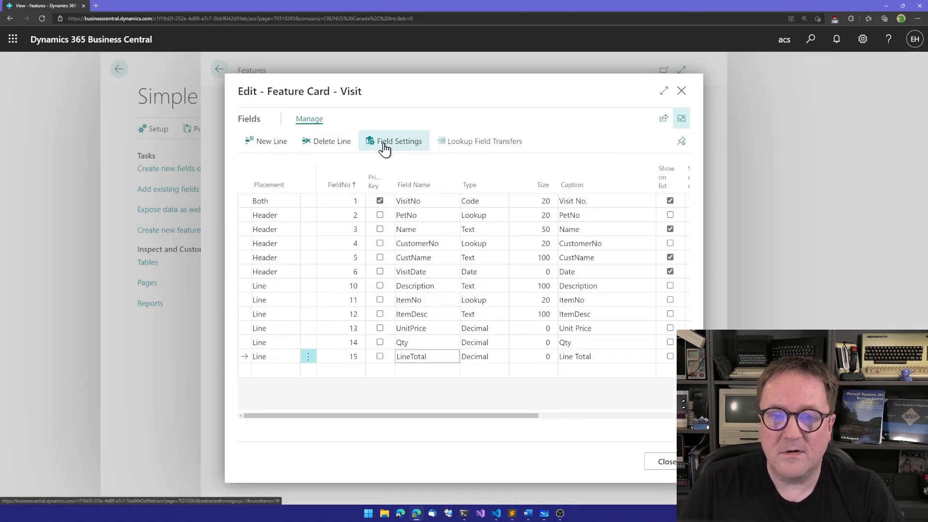
pyautogui.click(609, 333)
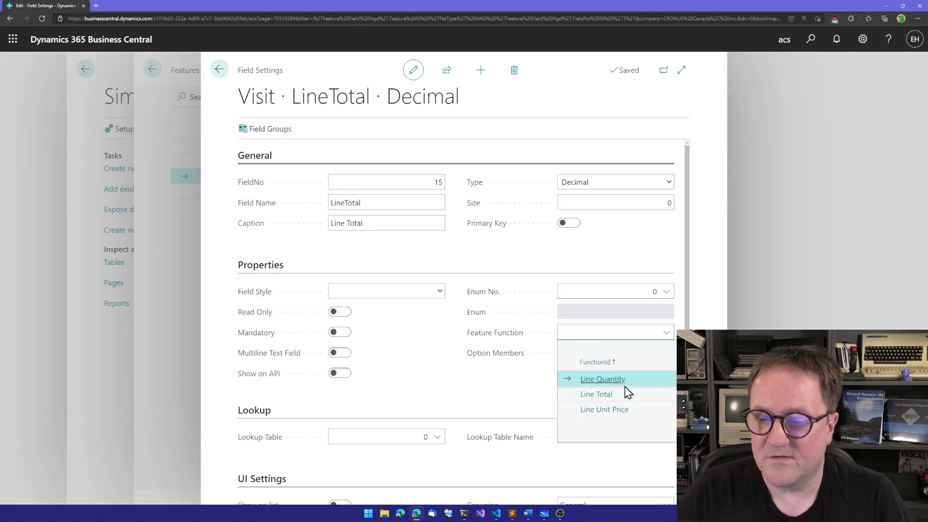
pyautogui.click(603, 396)
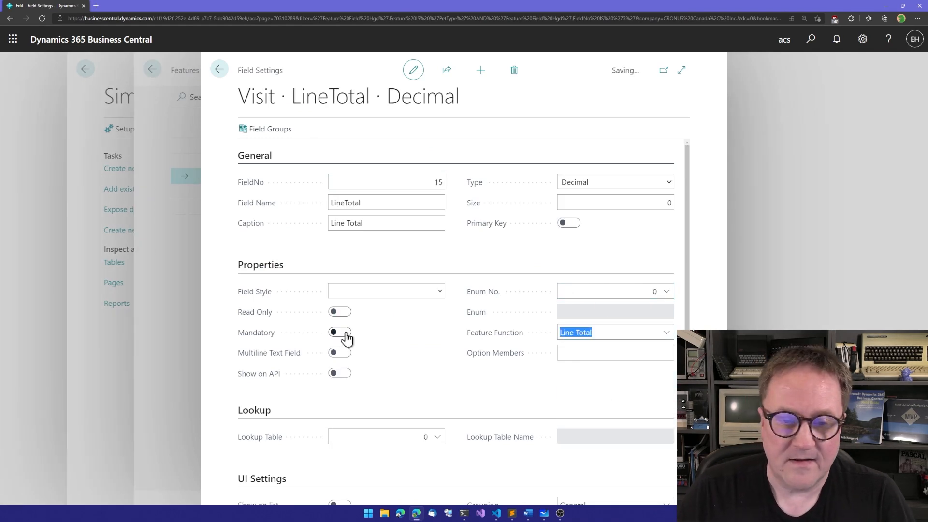
pyautogui.click(340, 312)
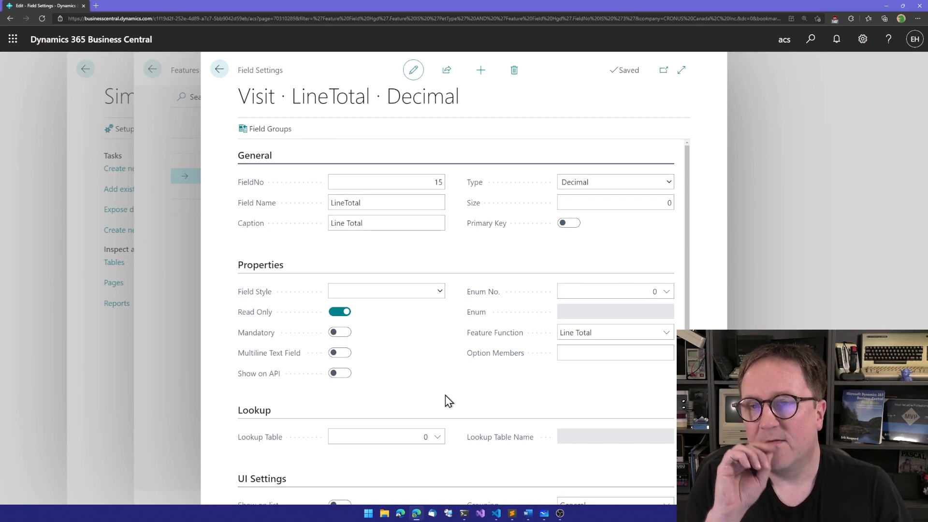
pyautogui.press('Escape')
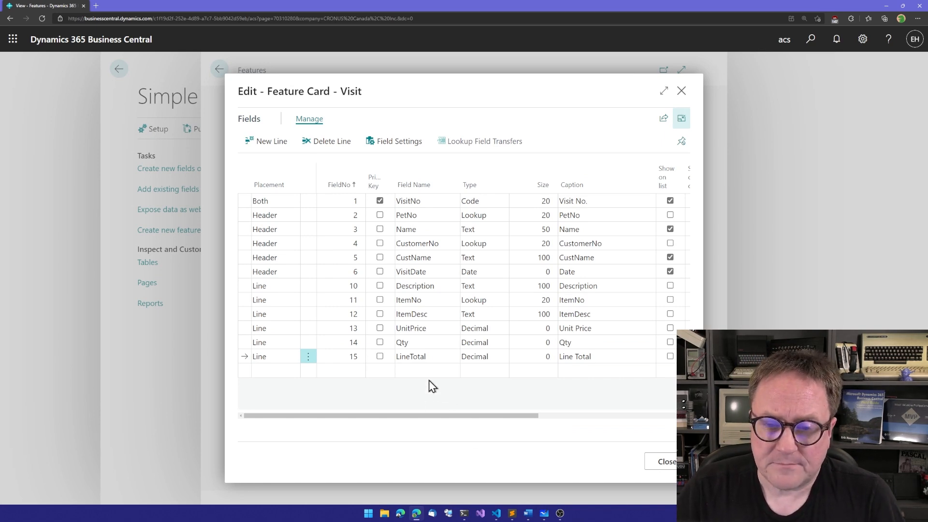
# Step: Review the Visit field list, the Setup feature's fields and the whiteboard diagram, and return to the Simple Object Designer overview
pyautogui.moveTo(470, 417); pyautogui.dragTo(346, 393)
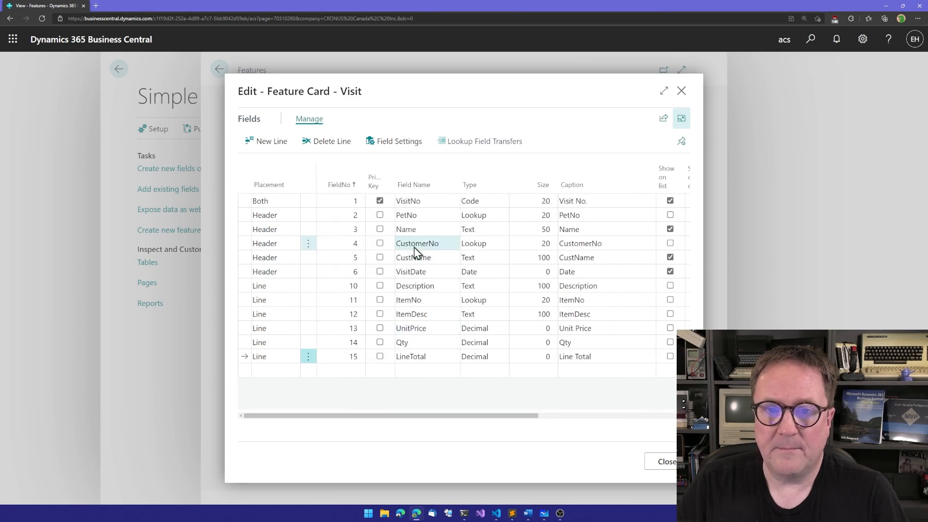
pyautogui.click(682, 121)
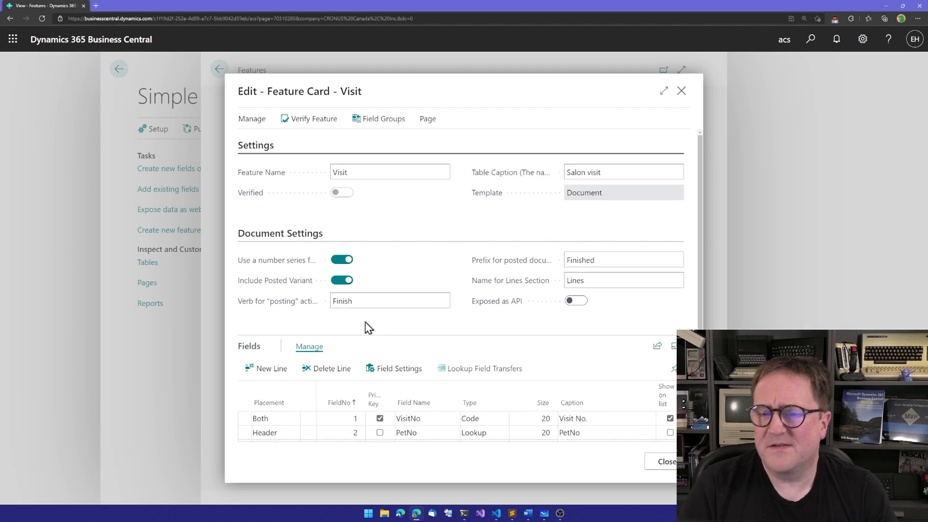
pyautogui.press('Escape')
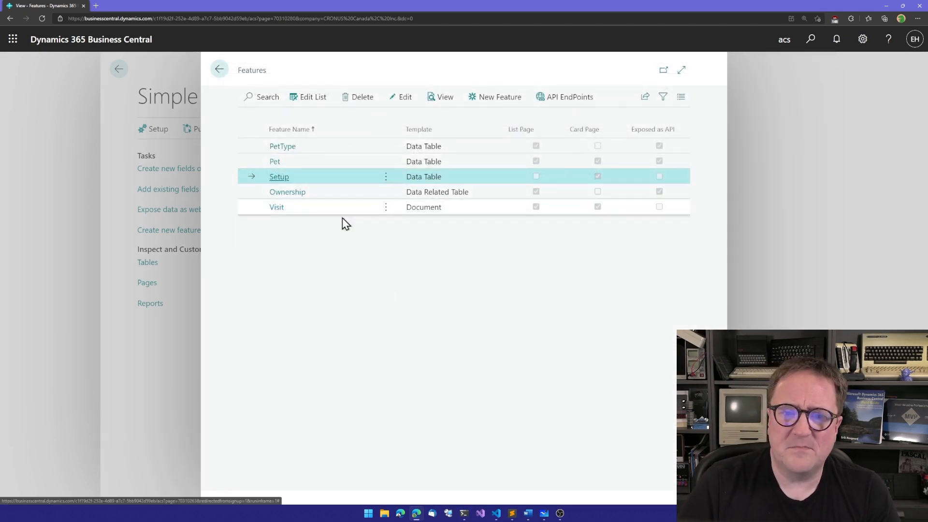
pyautogui.click(279, 177)
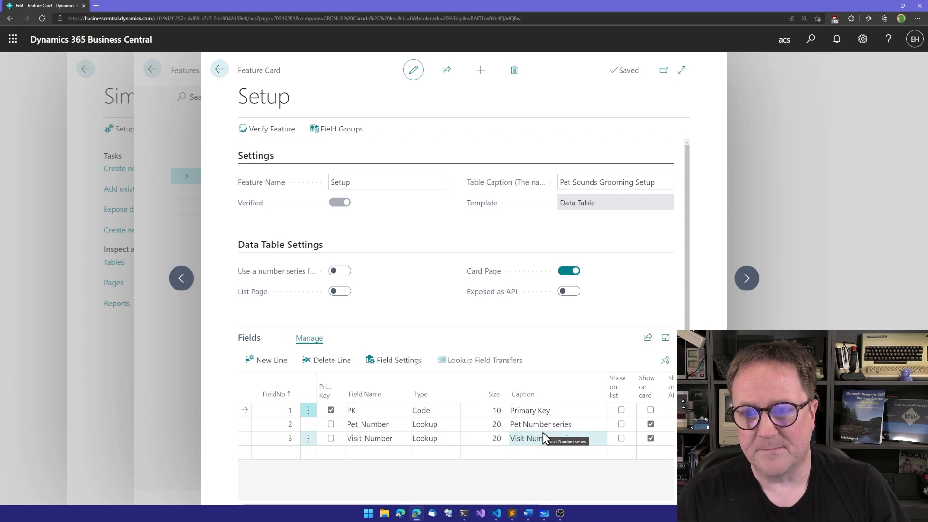
pyautogui.press('Escape')
pyautogui.hotkey('alt', 'Tab')
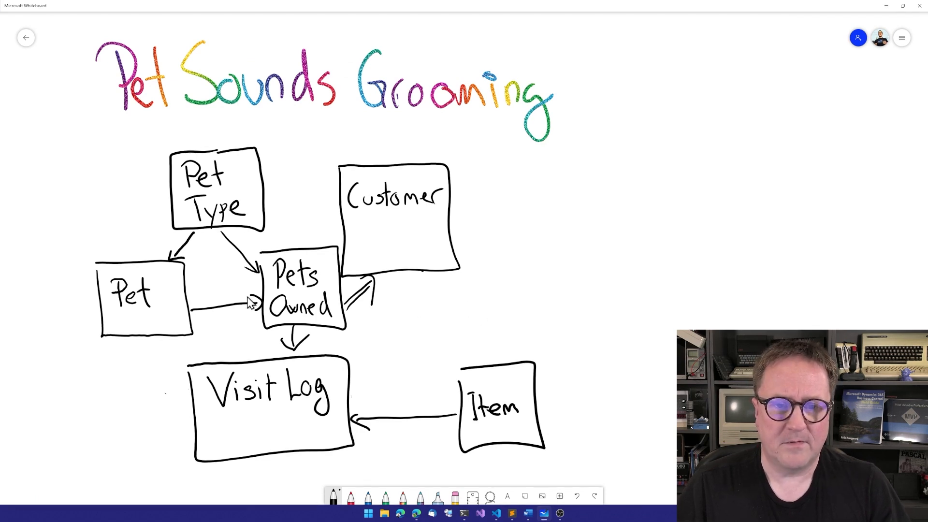
pyautogui.hotkey('alt', 'Tab')
pyautogui.press('Escape')
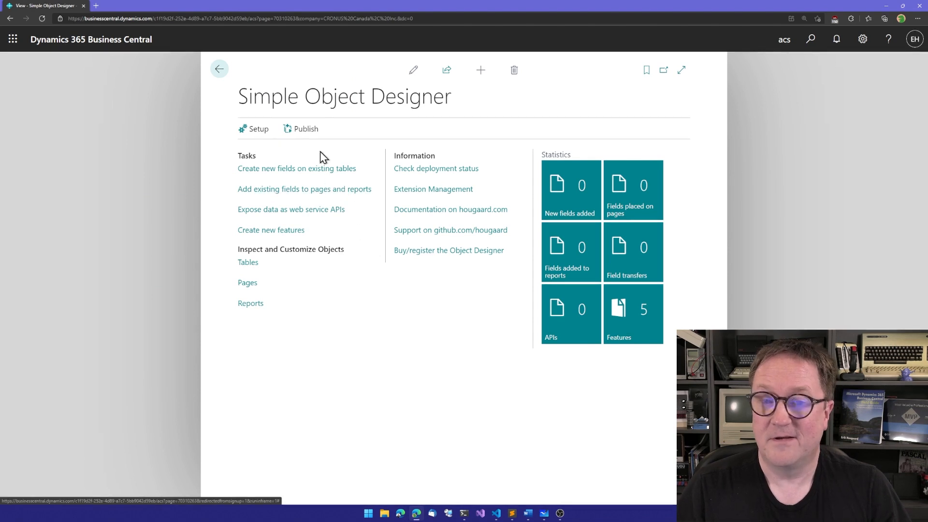
# Step: Publish the customizations to this environment, keep the downloaded app file, check the deployment status, and return to the home page
pyautogui.click(309, 138)
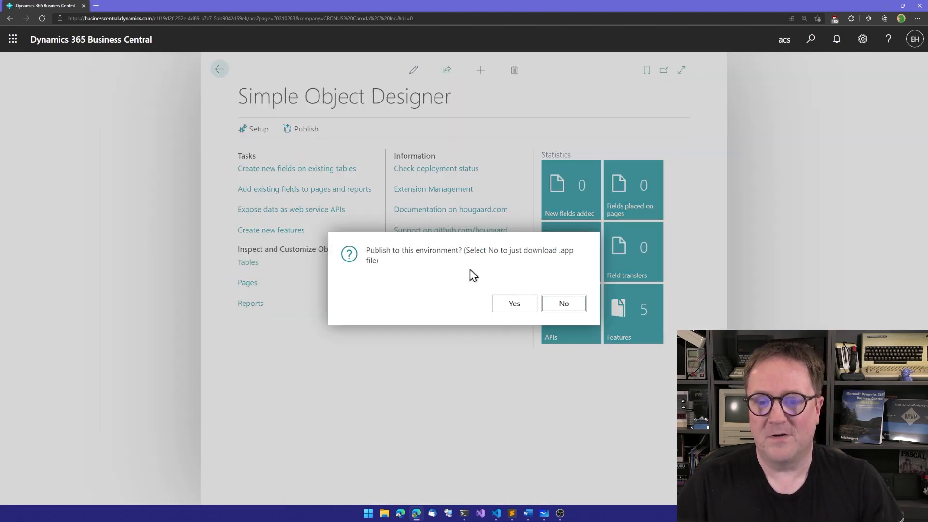
pyautogui.click(510, 306)
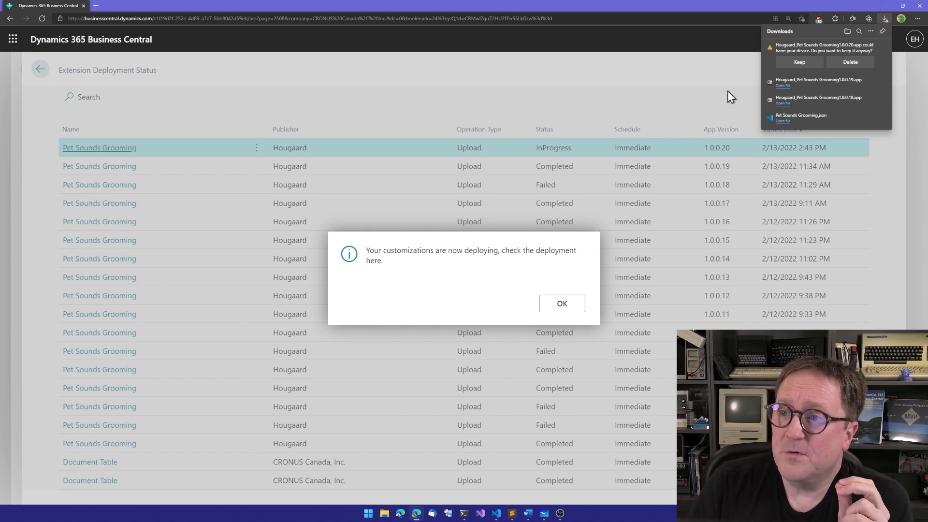
pyautogui.click(799, 64)
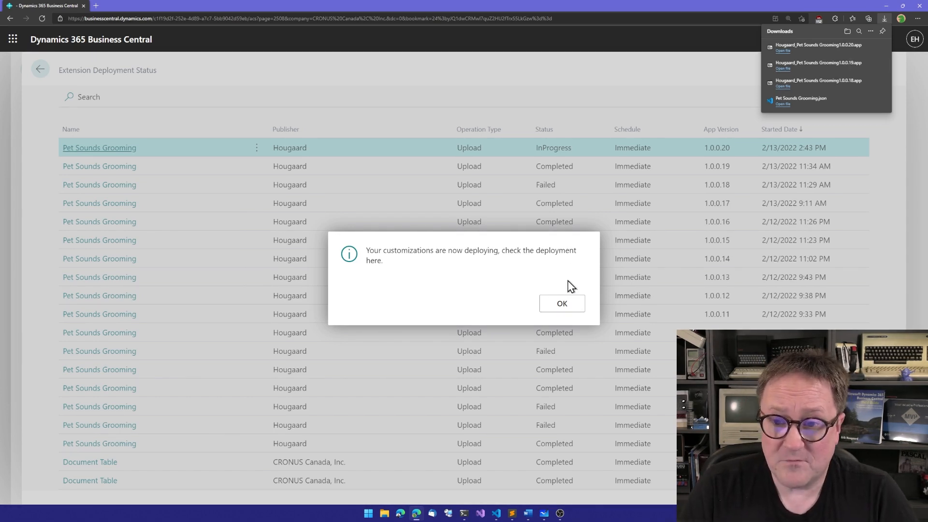
pyautogui.click(561, 303)
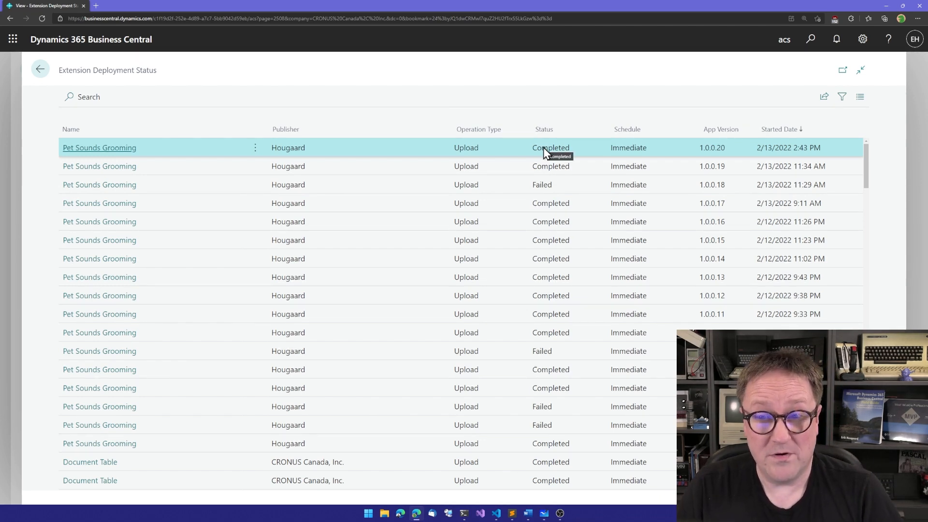
pyautogui.press('Escape')
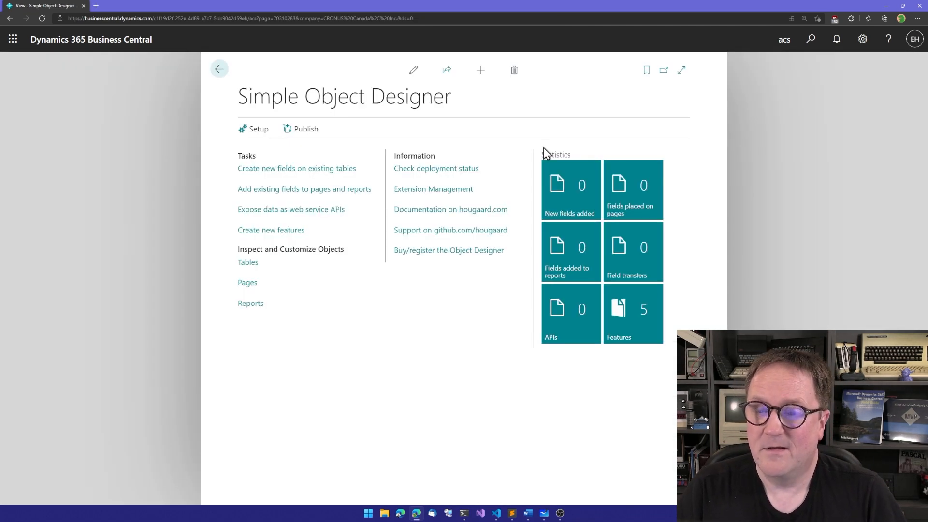
pyautogui.press('Escape')
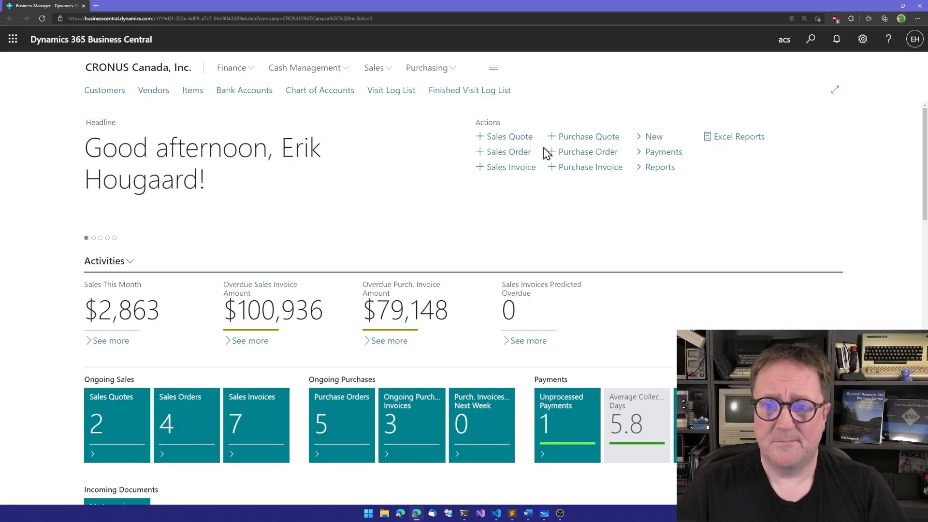
# Step: Find and open Pet Sounds Grooming Setup and create a new setup record
pyautogui.hotkey('alt', 'q')
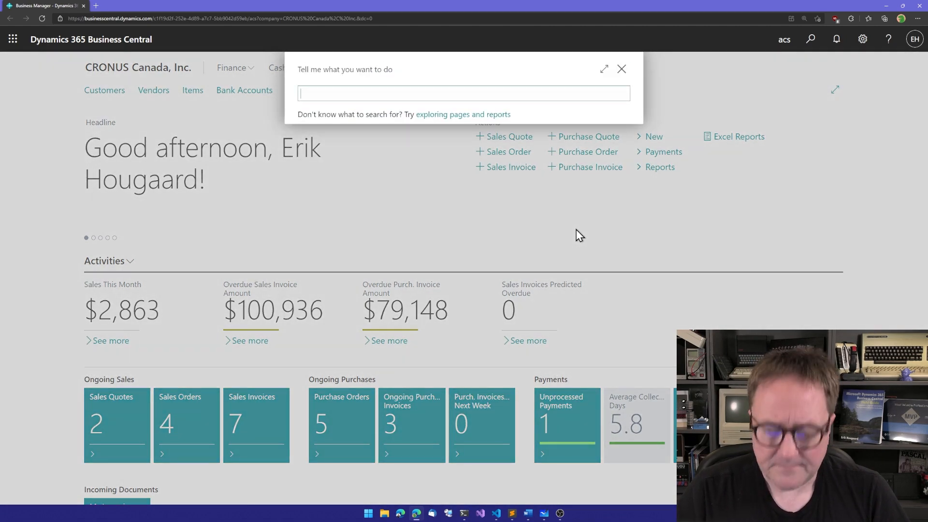
pyautogui.write('pet sounds')
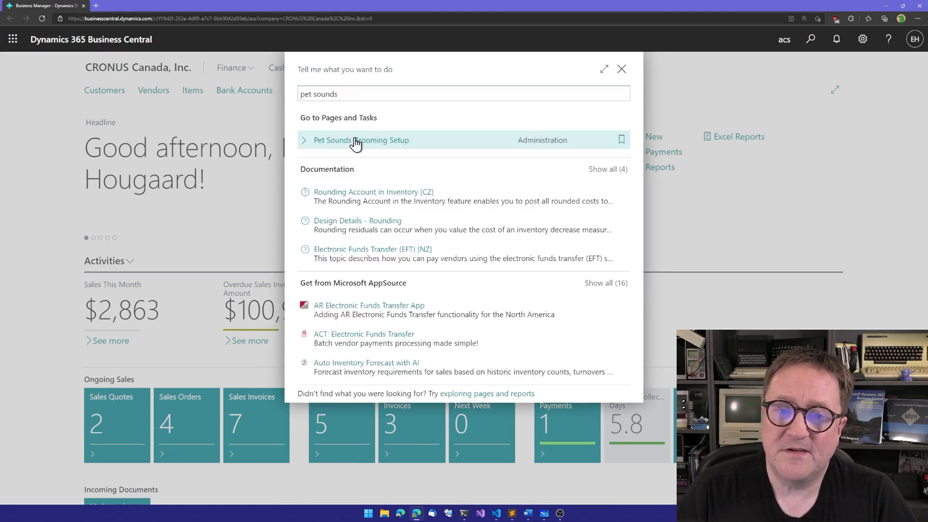
pyautogui.click(356, 141)
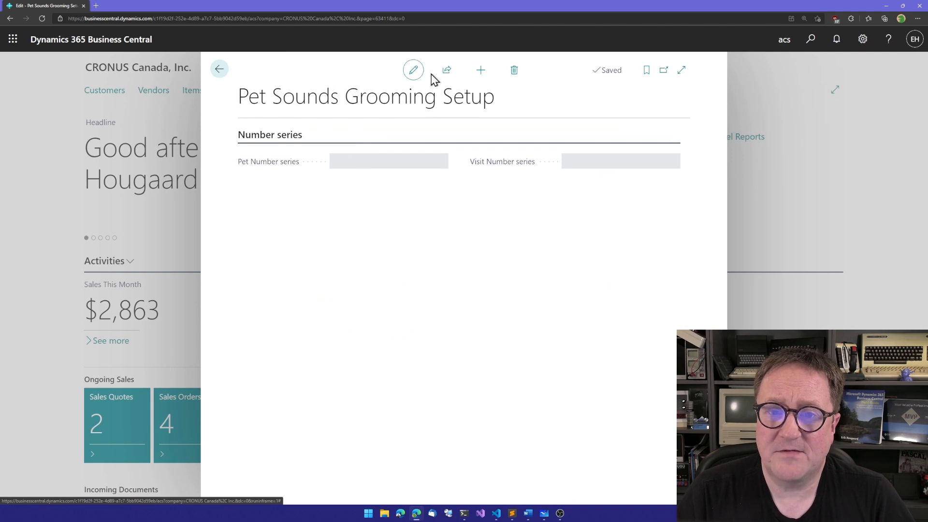
pyautogui.click(480, 70)
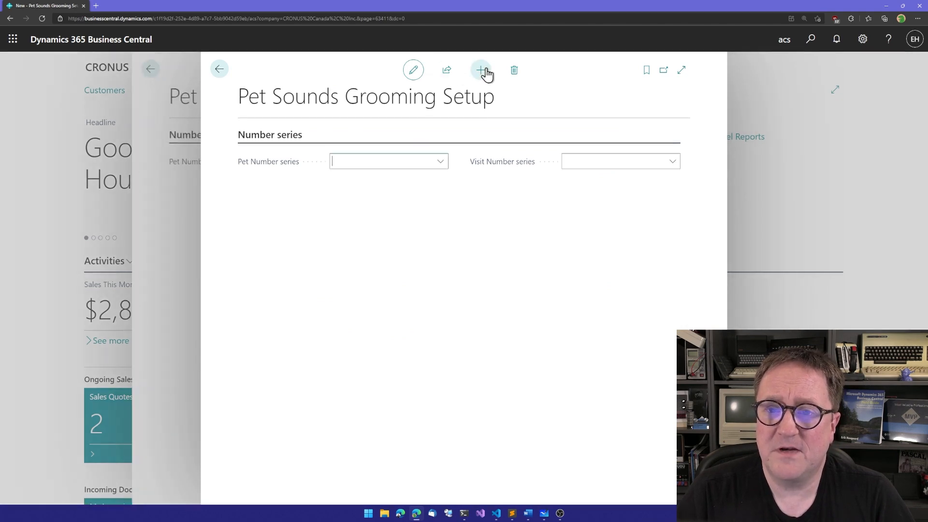
# Step: Set the Pet Number series to A-BLK and the Visit Number series to BANK, and leave the new setup record
pyautogui.click(439, 165)
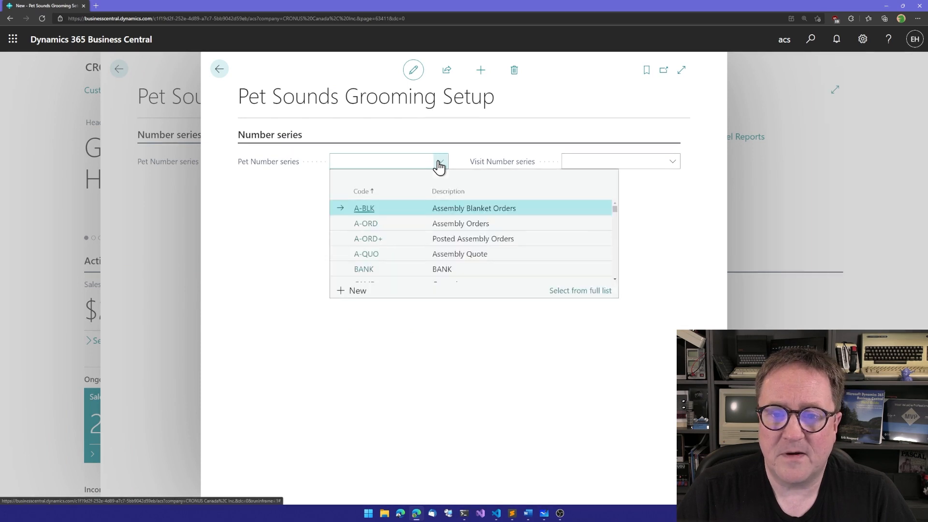
pyautogui.click(379, 207)
pyautogui.click(615, 158)
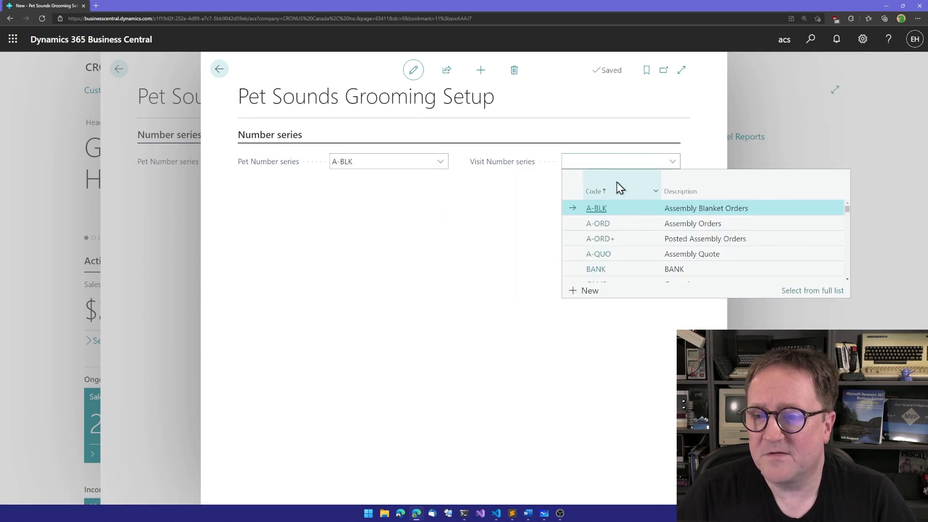
pyautogui.click(599, 270)
pyautogui.press('Tab')
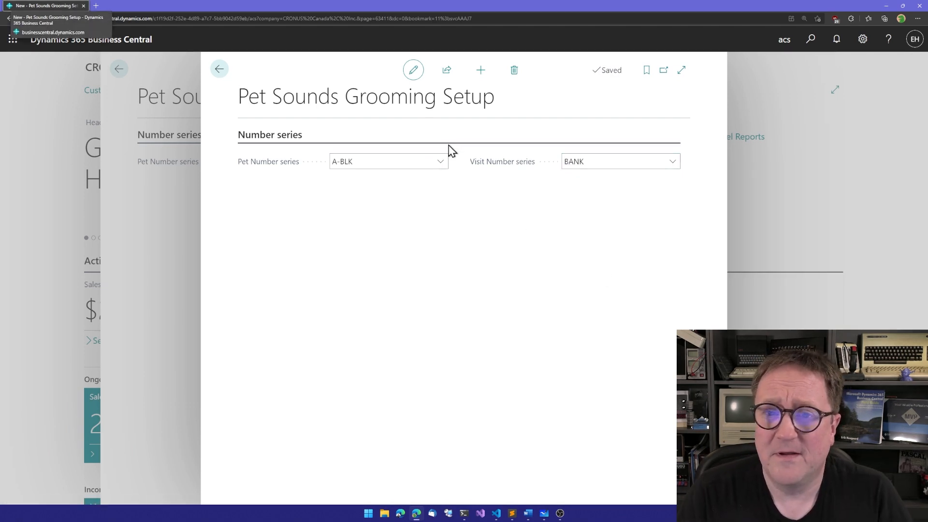
pyautogui.click(219, 70)
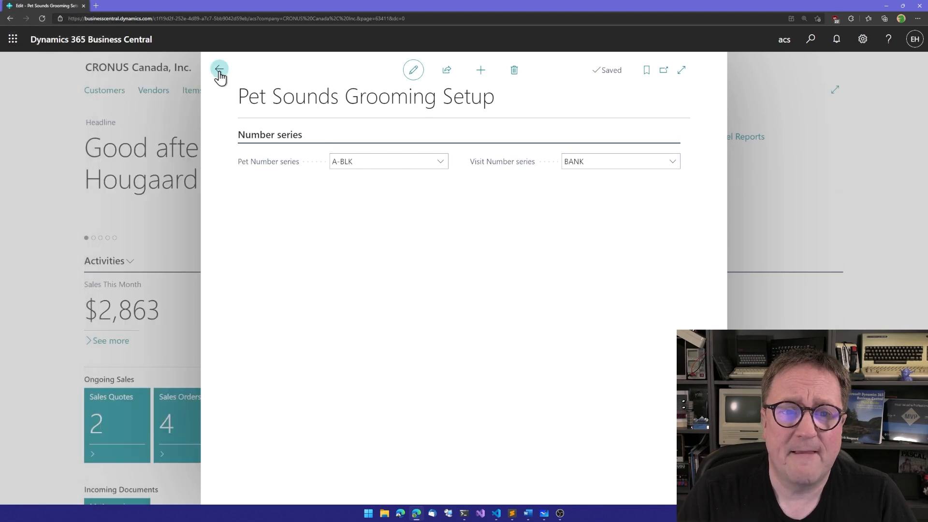
# Step: Open the Pet Type list and add the type PWD with the description Portuguese Water Dog
pyautogui.hotkey('alt', 'q')
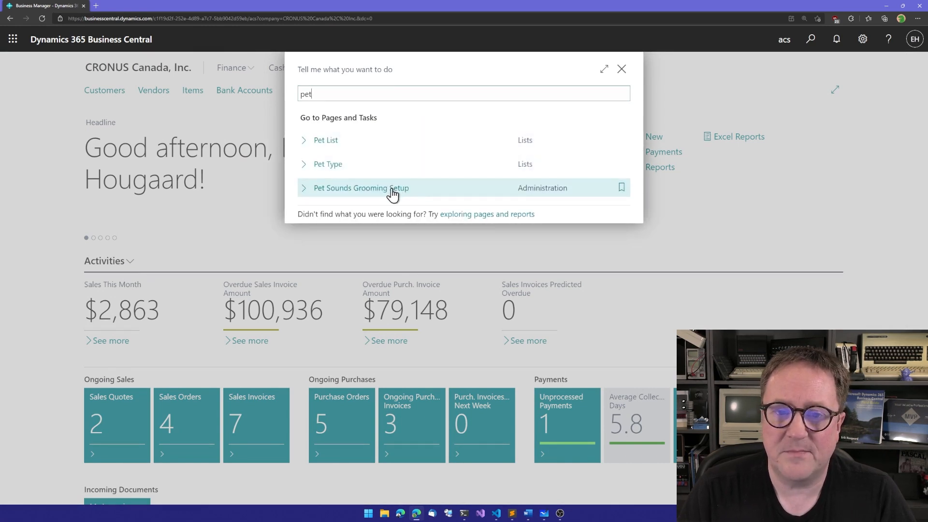
pyautogui.click(335, 167)
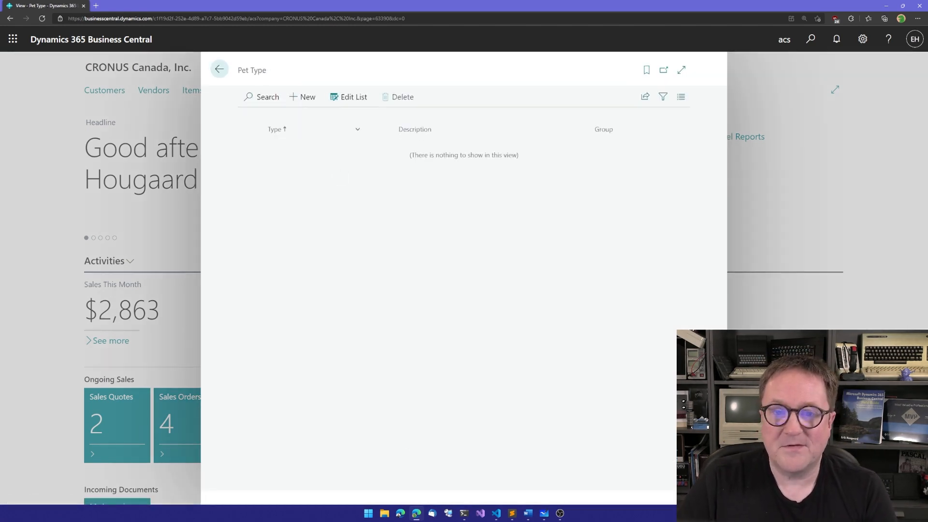
pyautogui.click(305, 98)
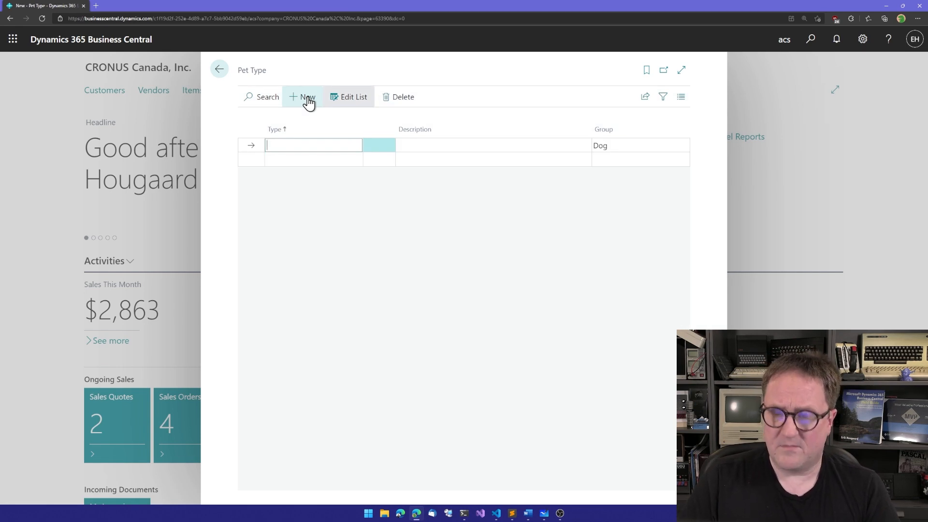
pyautogui.press('Tab')
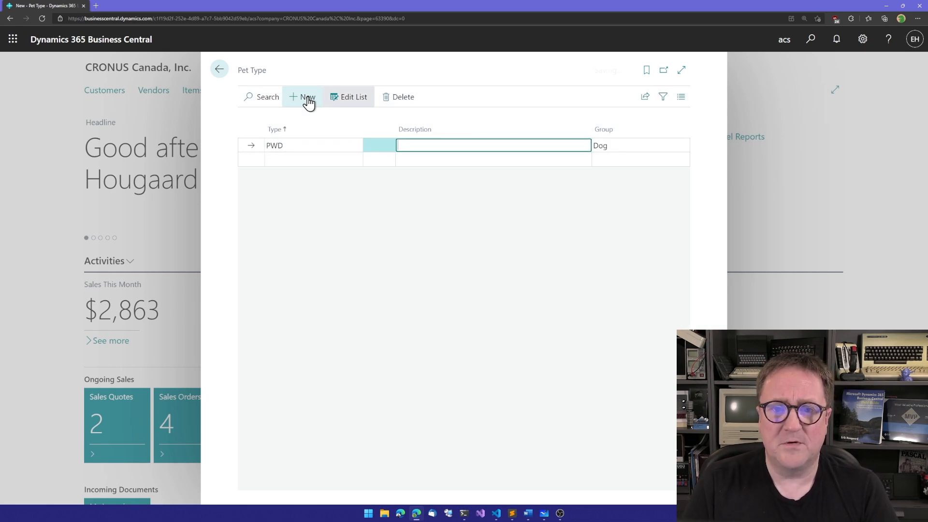
pyautogui.write('Portuguese Water Dog')
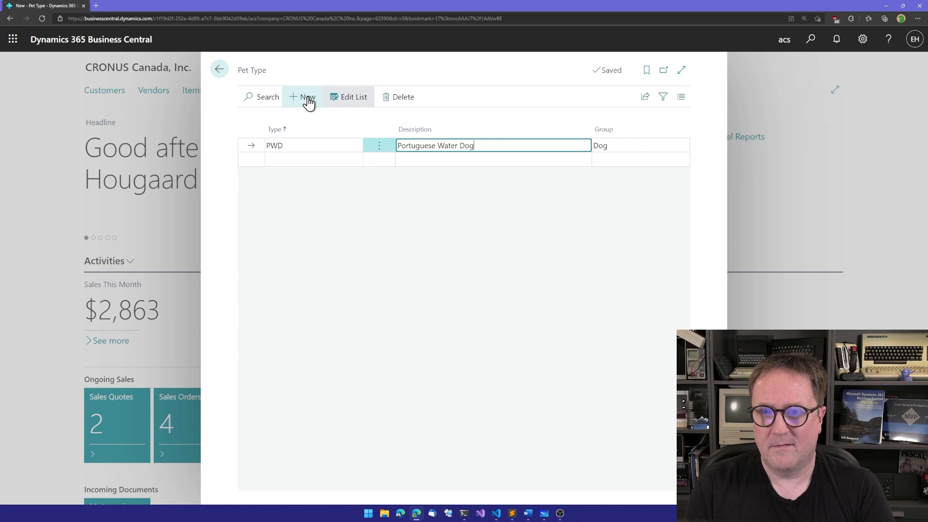
pyautogui.press('Tab')
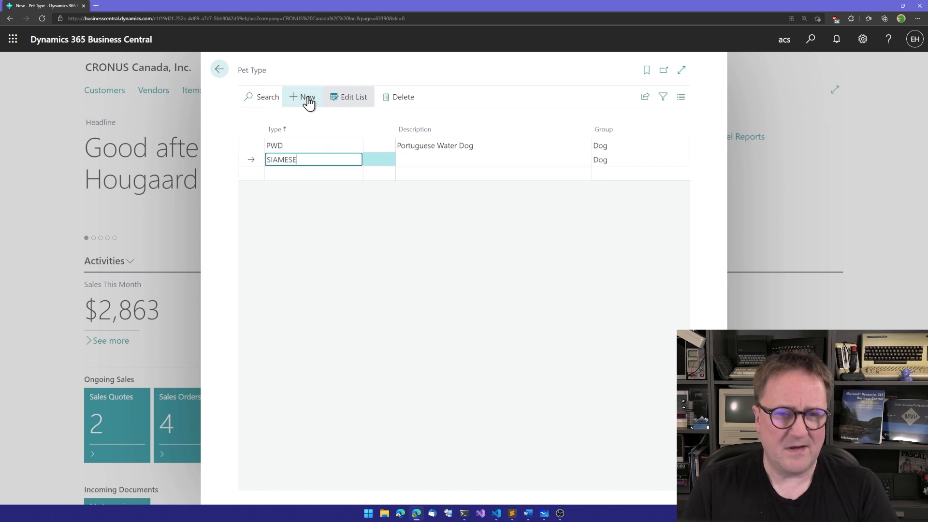
# Step: Add the pet type SIAMESE with the description Siamese and the group Cat
pyautogui.press('Tab')
pyautogui.write('Siamese')
pyautogui.press('Tab')
pyautogui.write('Cat')
pyautogui.press('Tab')
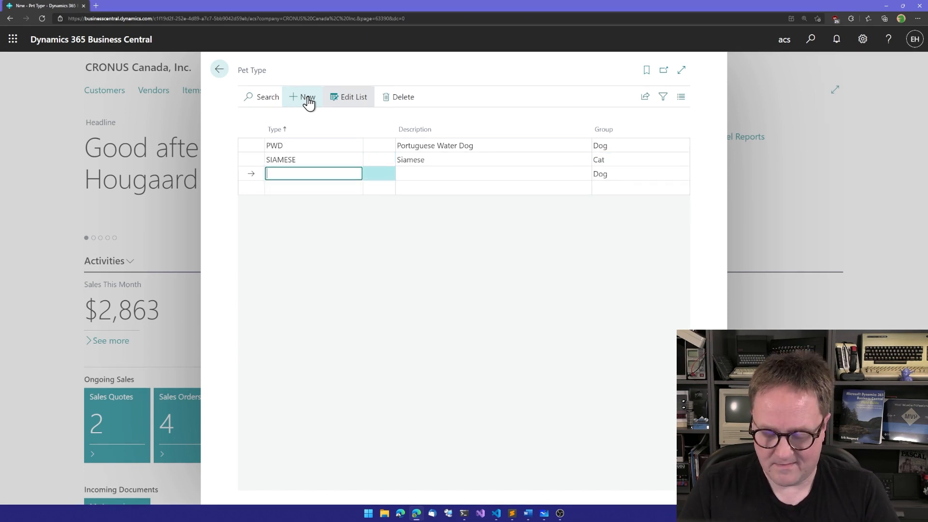
# Step: Add the pet type MUSTANG with the description Mustang and the group Horse, accepting the update of related records
pyautogui.press('Tab')
pyautogui.hotkey('shift', 'Tab')
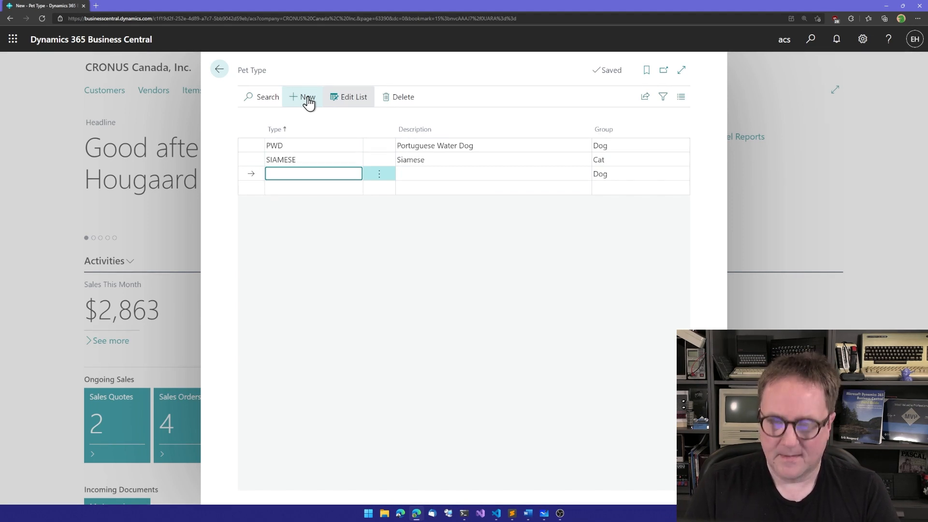
pyautogui.write('MUSTANG')
pyautogui.press('Tab')
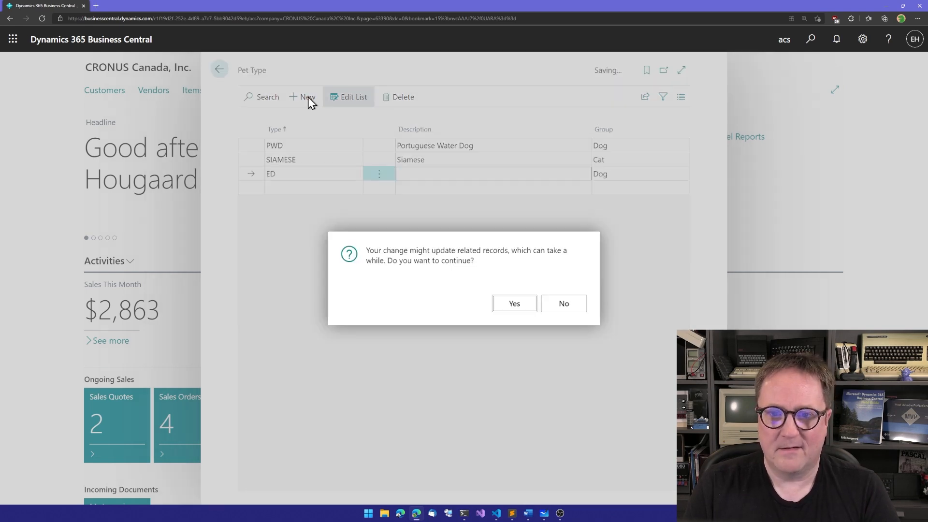
pyautogui.press('Return')
pyautogui.click(307, 97)
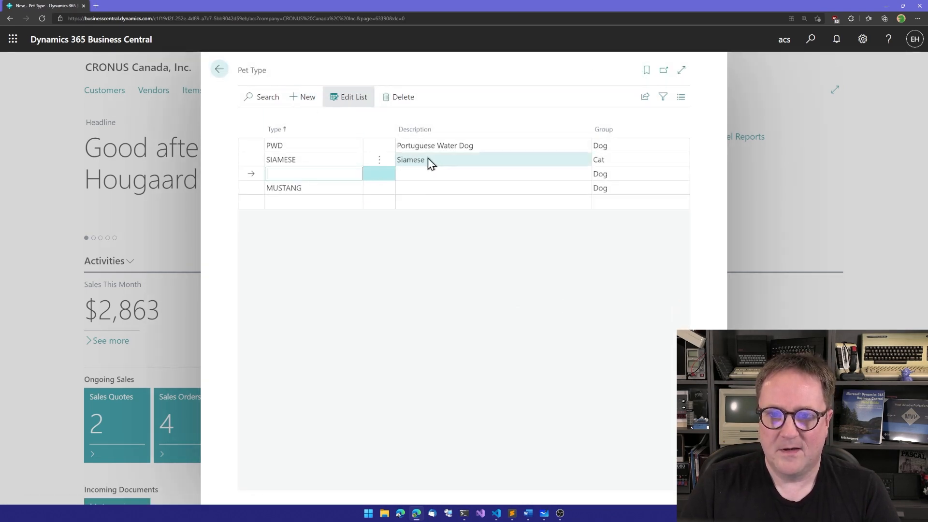
pyautogui.click(424, 192)
pyautogui.write('M')
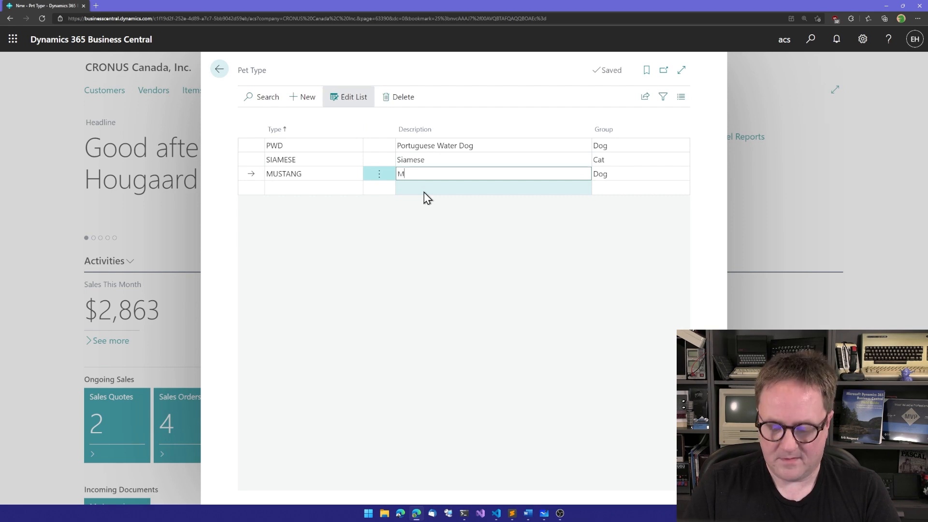
pyautogui.write('ustang')
pyautogui.press('Tab')
pyautogui.write('Horse')
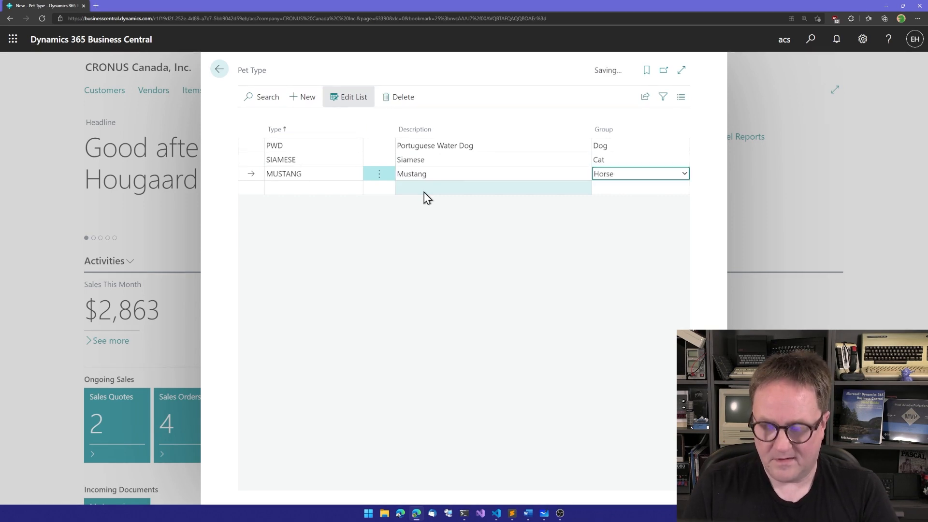
pyautogui.press('Up')
pyautogui.press('Up')
pyautogui.press('Left')
pyautogui.press('Left')
pyautogui.press('Left')
pyautogui.press('Down')
pyautogui.press('Down')
pyautogui.press('Right')
pyautogui.press('Right')
pyautogui.press('Up')
pyautogui.press('Up')
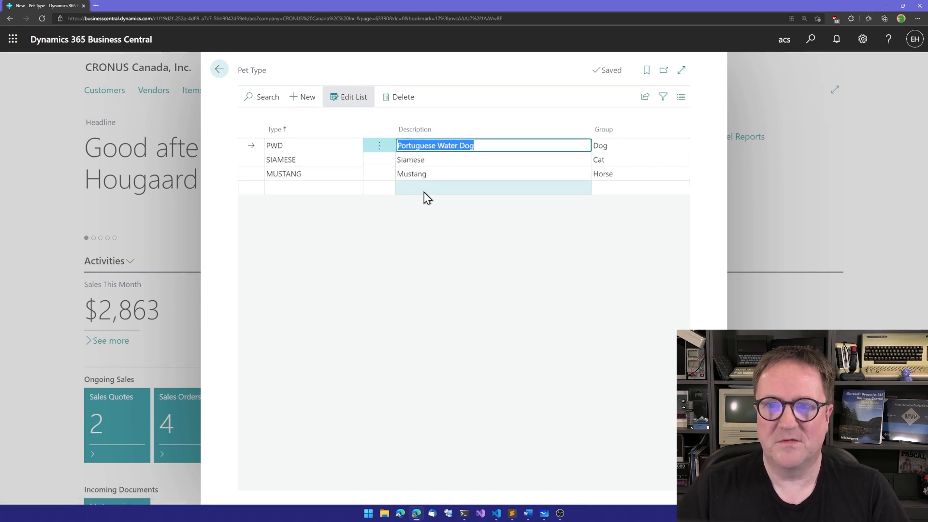
# Step: Leave the pet types, find and open the Pet List, and create a new pet card
pyautogui.press('Escape')
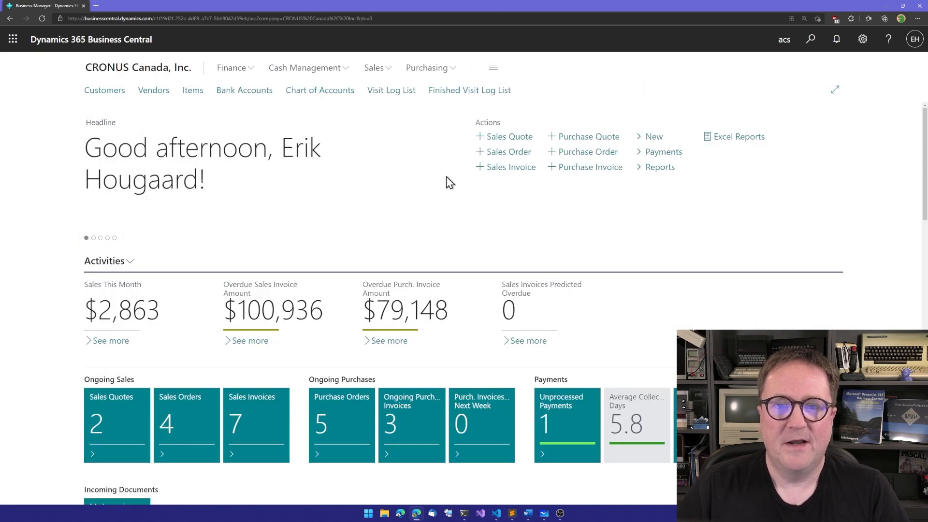
pyautogui.hotkey('alt', 'q')
pyautogui.write('pet')
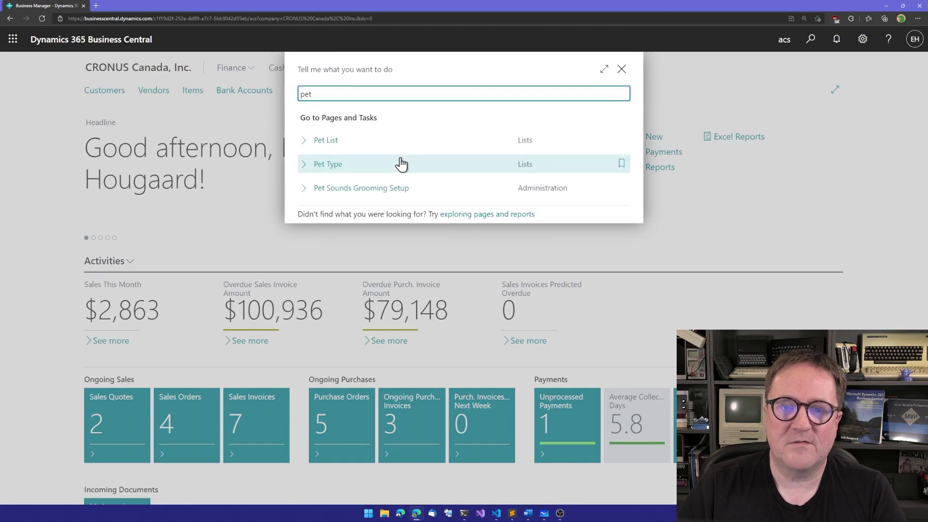
pyautogui.click(332, 145)
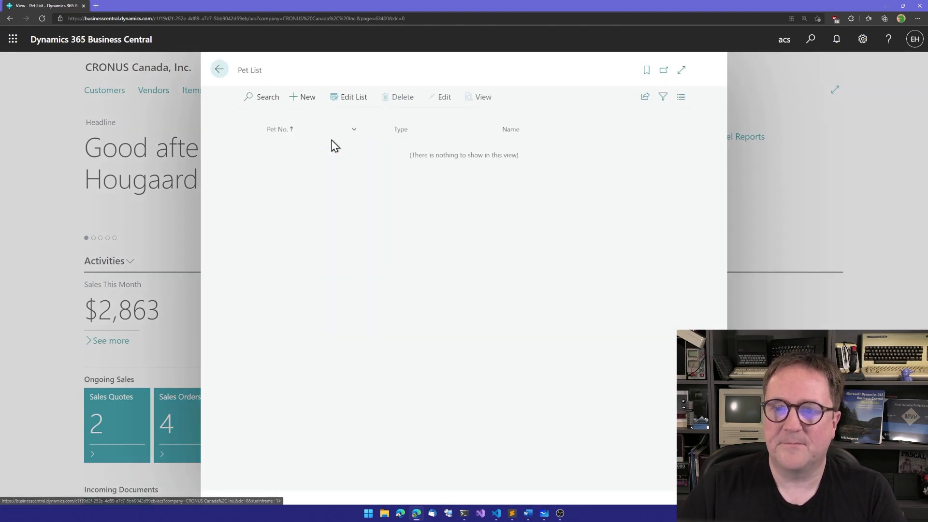
pyautogui.click(305, 96)
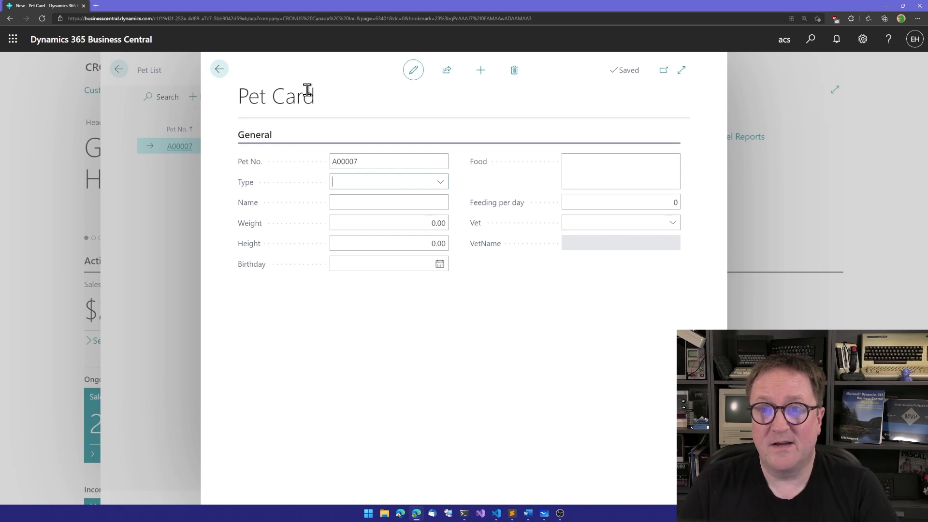
# Step: Set the new pet's type to PWD, its name to Spira, its weight to 20 and its height to 40
pyautogui.click(437, 187)
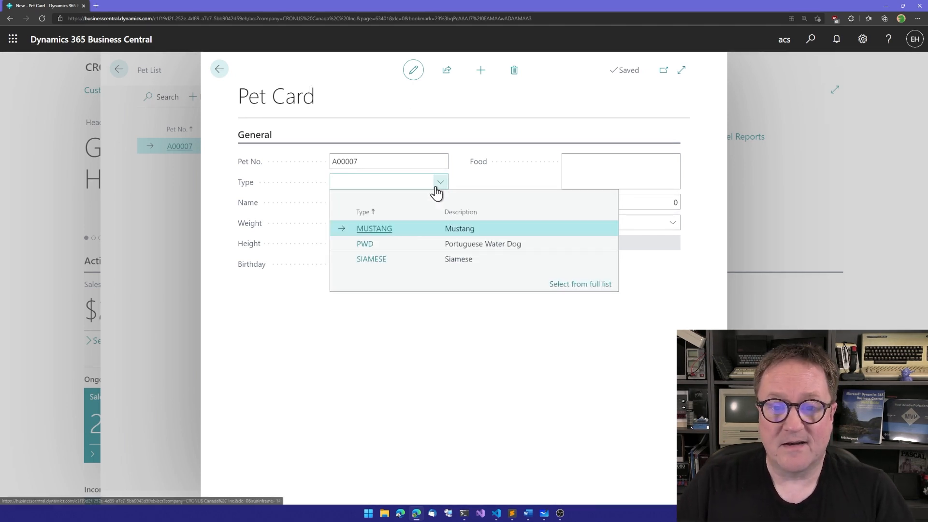
pyautogui.click(365, 244)
pyautogui.press('Tab')
pyautogui.write('Spira')
pyautogui.press('Tab')
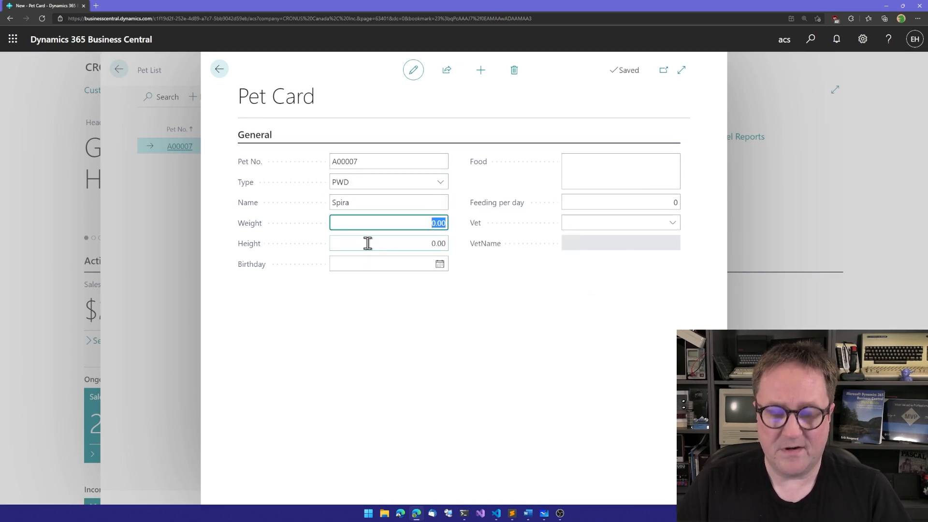
pyautogui.write('20')
pyautogui.press('Tab')
pyautogui.write('40')
pyautogui.press('Tab')
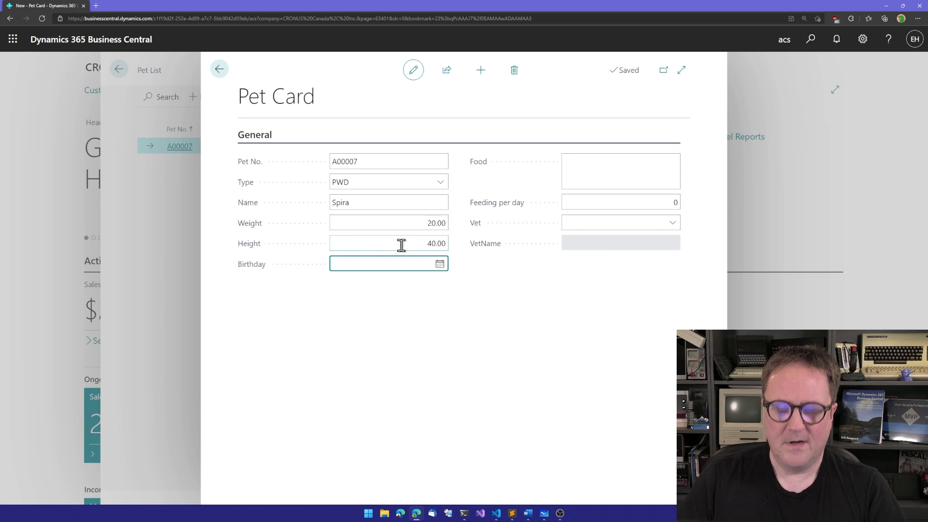
# Step: Enter the pet's date of birth, correcting the year of the picked date
pyautogui.click(440, 264)
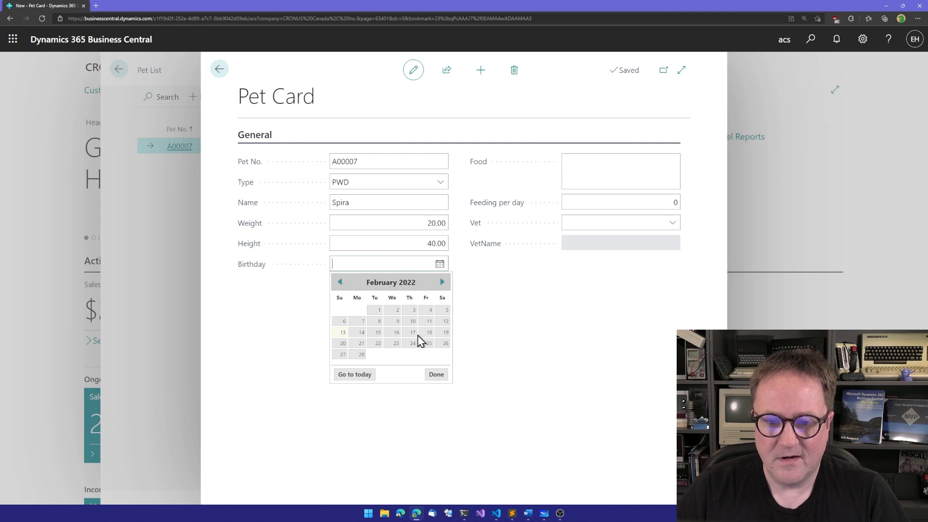
pyautogui.click(446, 333)
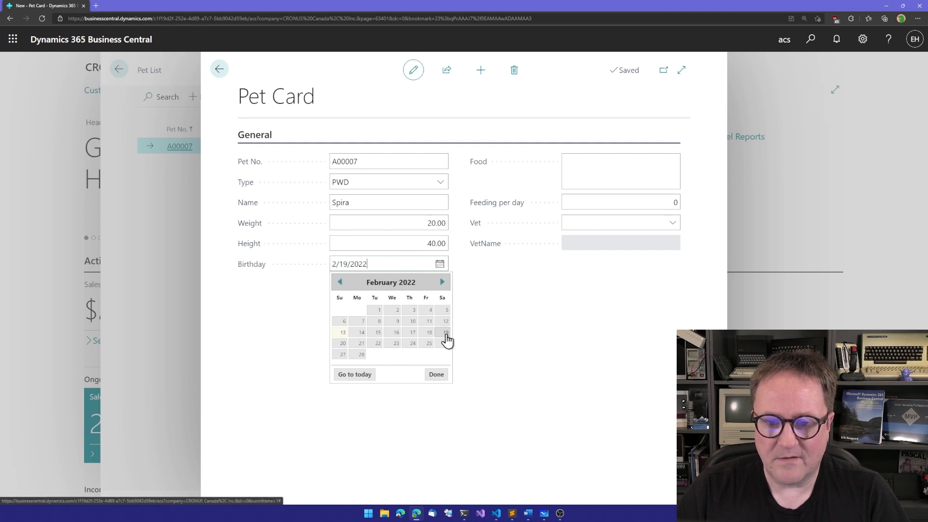
pyautogui.click(373, 263)
pyautogui.press('BackSpace')
pyautogui.press('BackSpace')
pyautogui.write('17')
pyautogui.press('Tab')
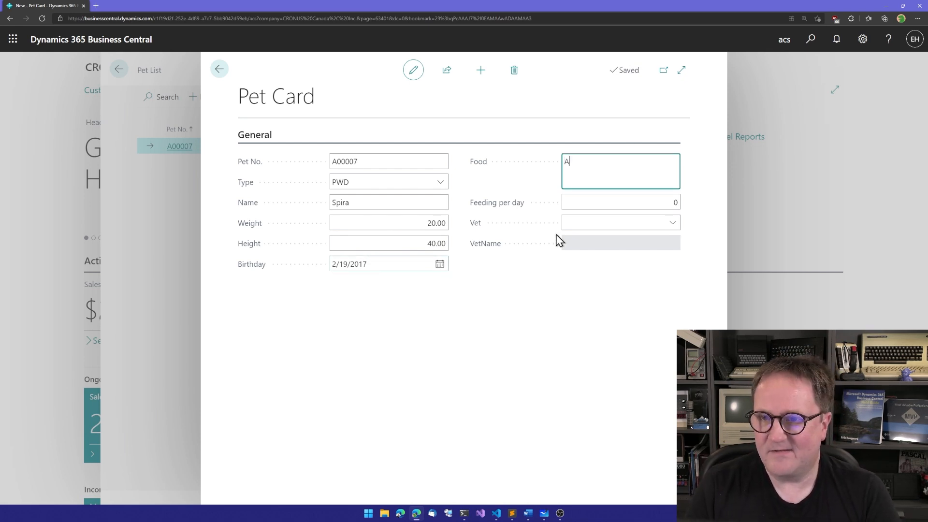
# Step: Enter the food note "A lot too much..", 2 feedings per day and Fabrikam, Inc. as vet, and leave the pet card
pyautogui.write('A lot too much..')
pyautogui.press('Tab')
pyautogui.write('2')
pyautogui.press('Tab')
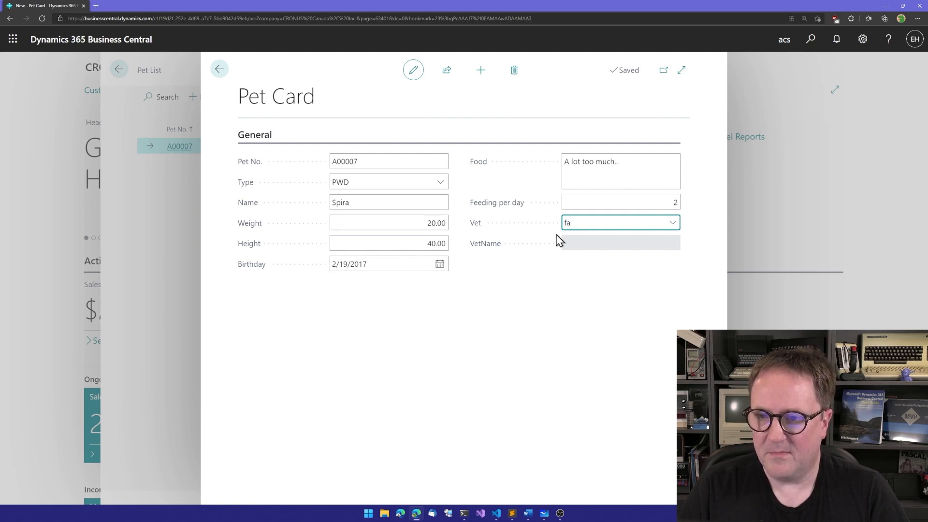
pyautogui.click(591, 268)
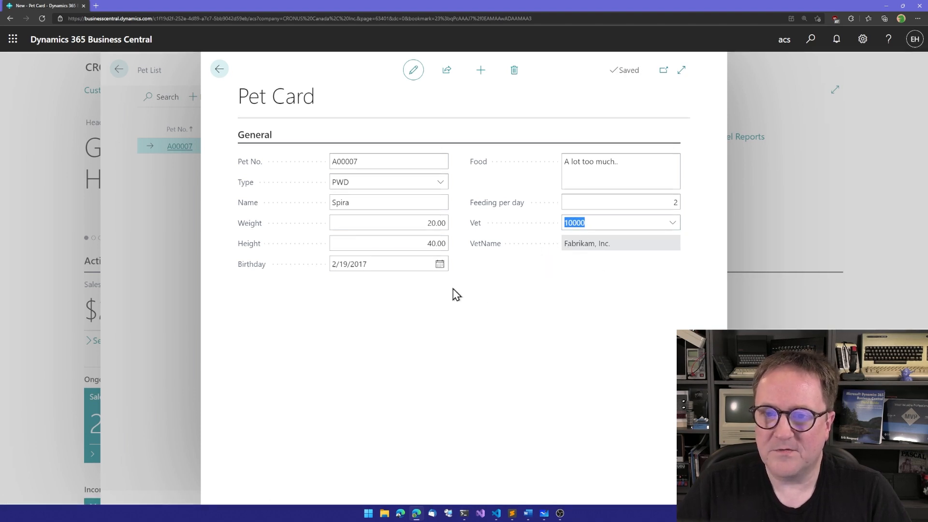
pyautogui.click(482, 328)
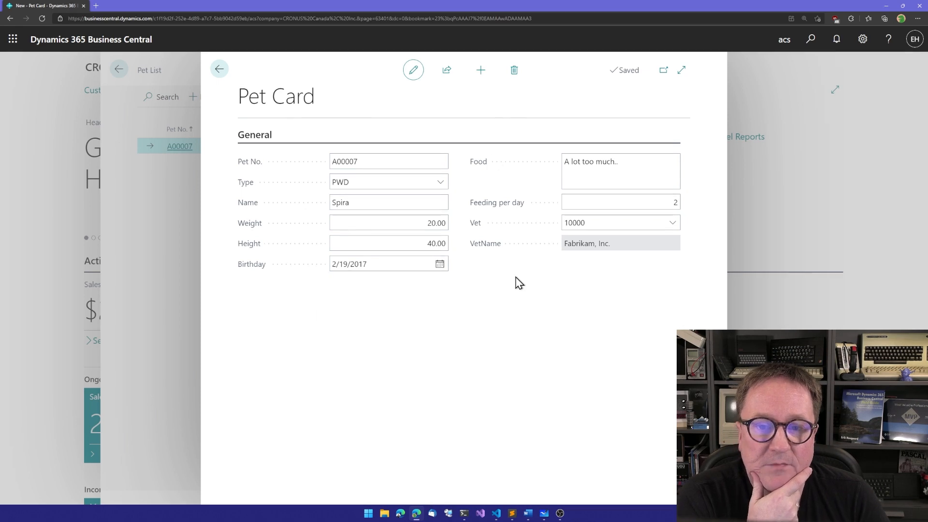
pyautogui.click(220, 72)
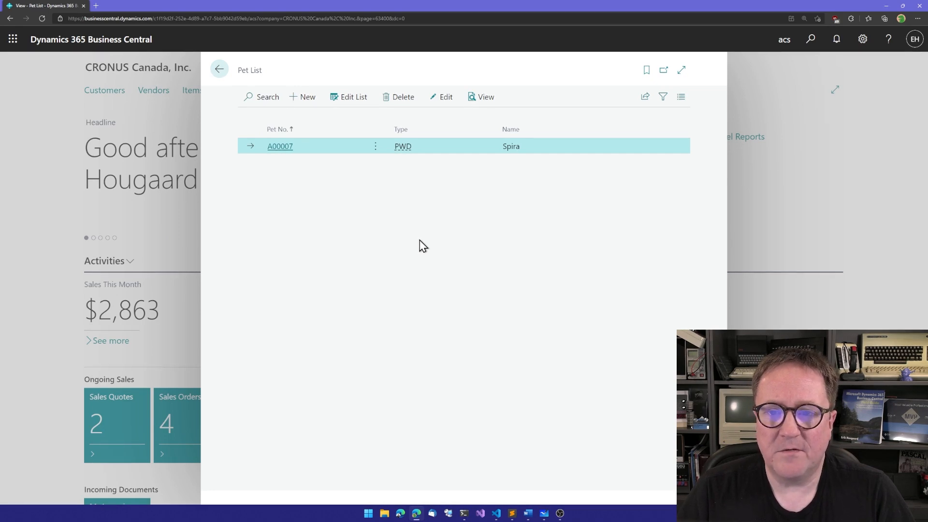
# Step: Open the Customers list and find and open Pet Ownership for the customer Adatum Corporation
pyautogui.press('Escape')
pyautogui.click(104, 91)
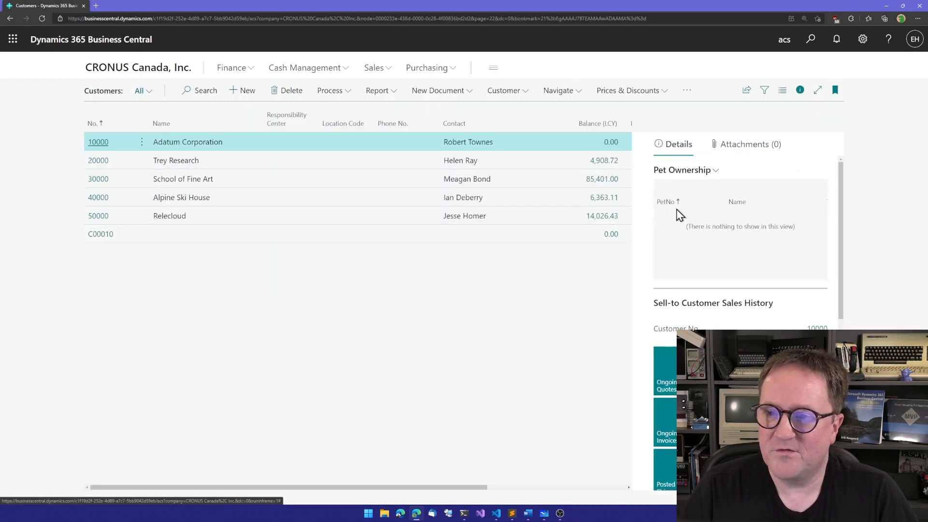
pyautogui.hotkey('alt', 'q')
pyautogui.write('pet')
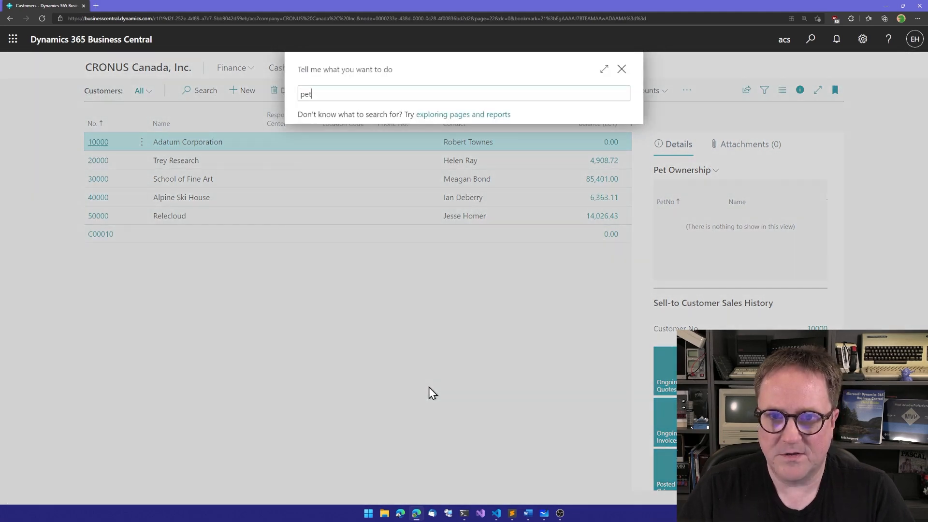
pyautogui.click(330, 141)
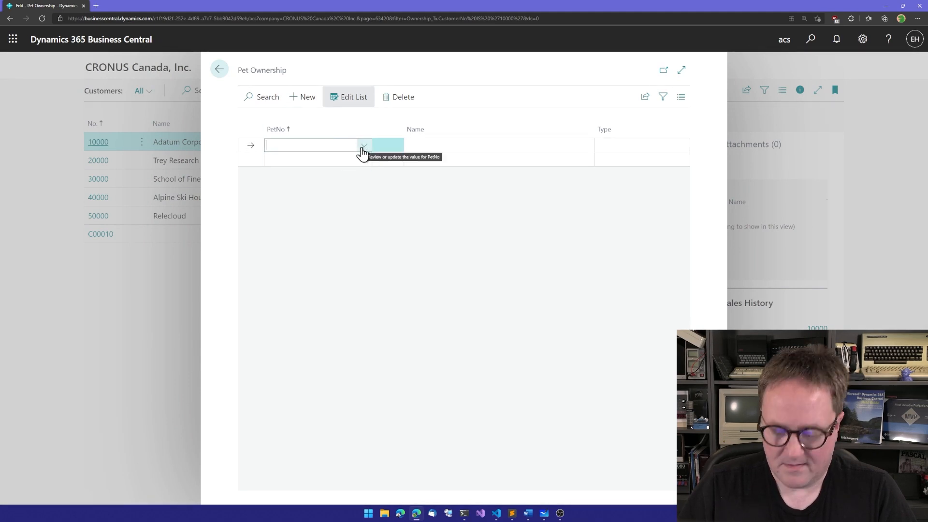
# Step: Add the pet Spira to Adatum Corporation's pet ownership and return to the Customers list
pyautogui.click(363, 146)
pyautogui.click(314, 192)
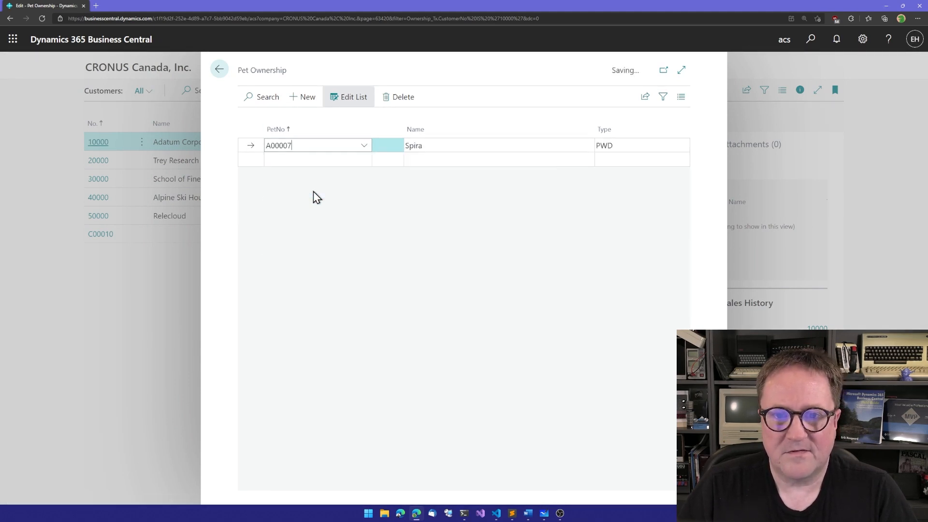
pyautogui.press('Up')
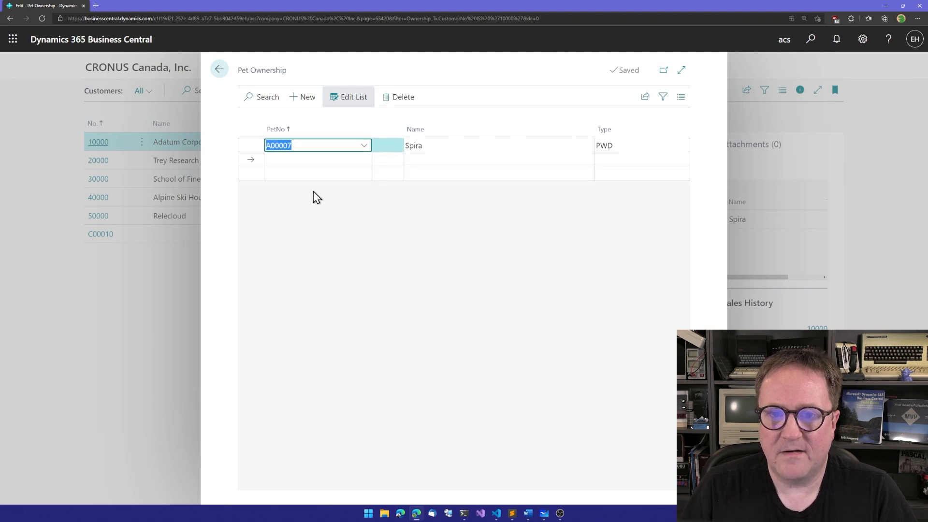
pyautogui.click(452, 149)
pyautogui.click(635, 142)
pyautogui.click(555, 144)
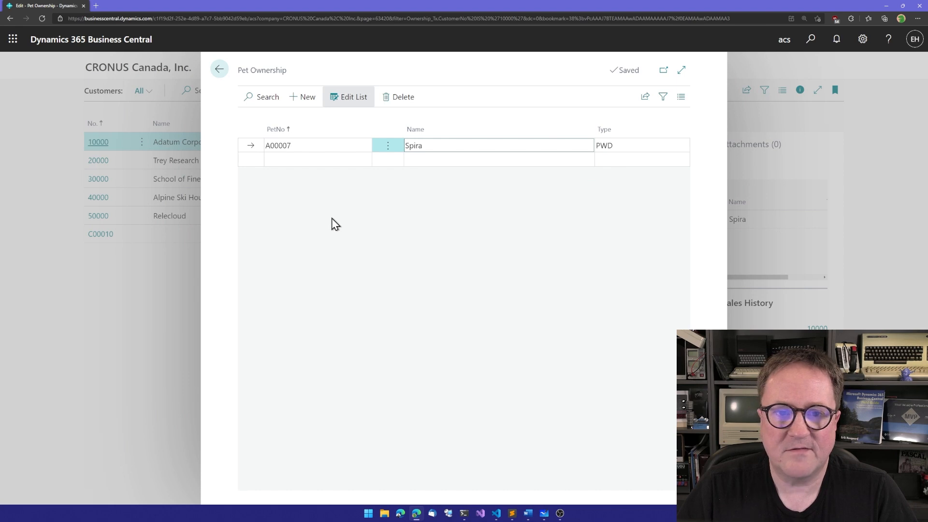
pyautogui.press('Escape')
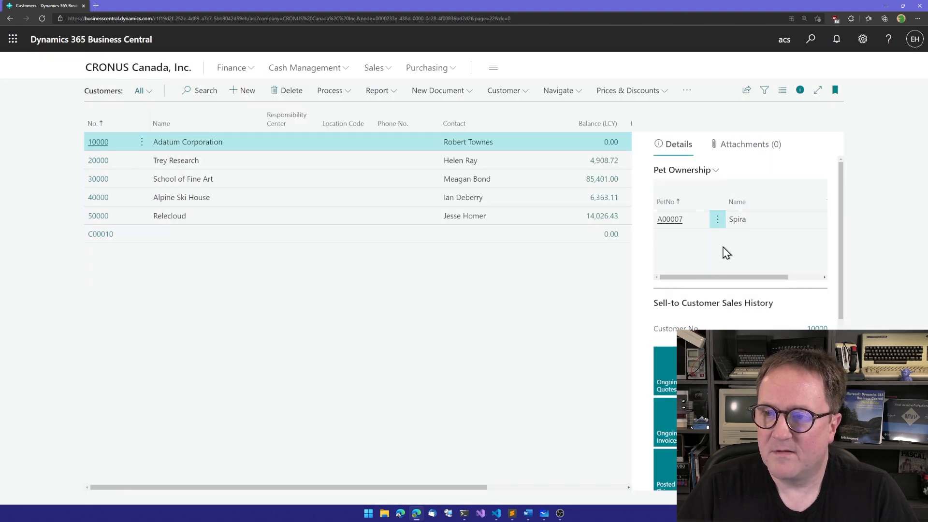
# Step: Leave the Customers list, find and open the Salon visit List, and create a new visit card
pyautogui.press('Escape')
pyautogui.hotkey('alt', 'q')
pyautogui.write('visit')
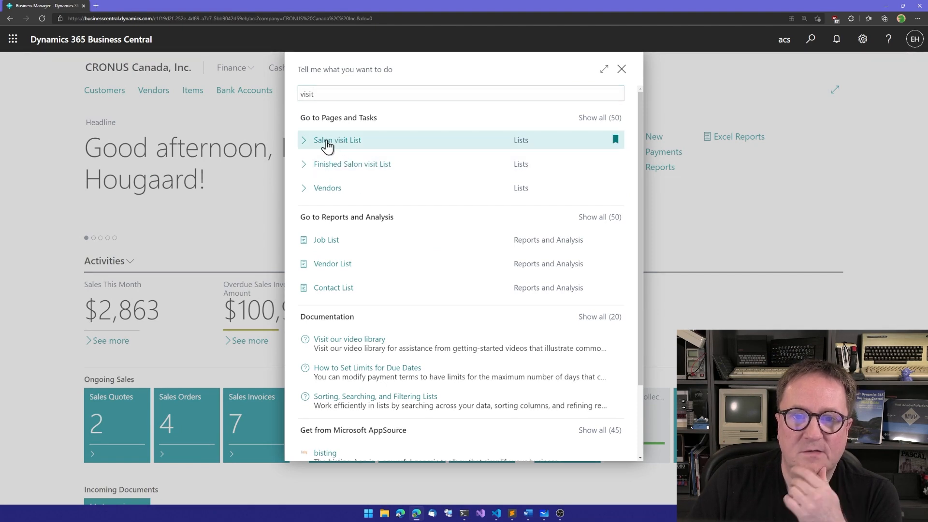
pyautogui.click(327, 143)
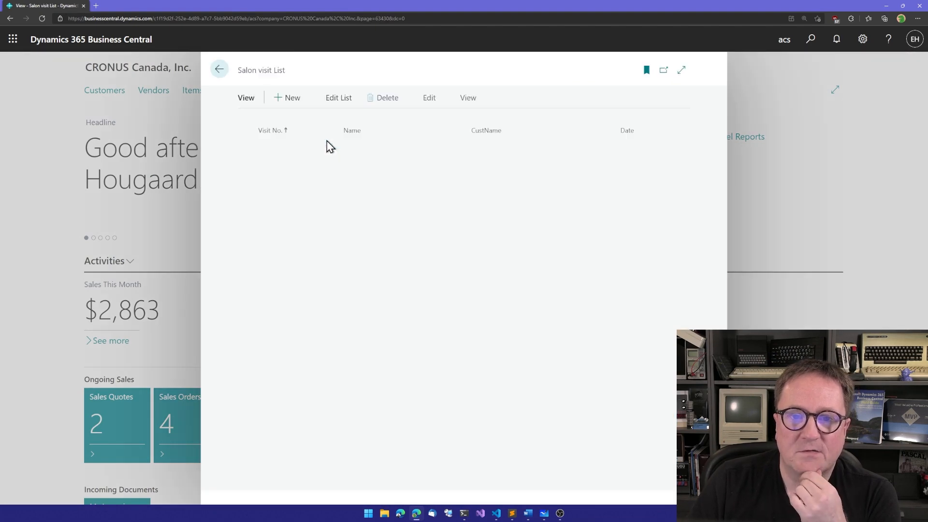
pyautogui.click(304, 99)
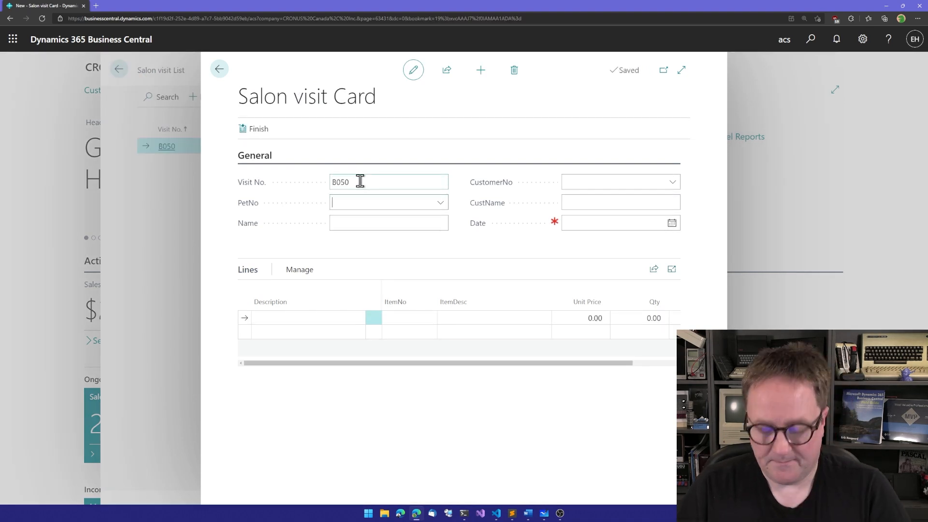
# Step: Select the pet Spira for the salon visit and set the visit date to today, 2/13/2022
pyautogui.write('s')
pyautogui.write('ira')
pyautogui.press('BackSpace')
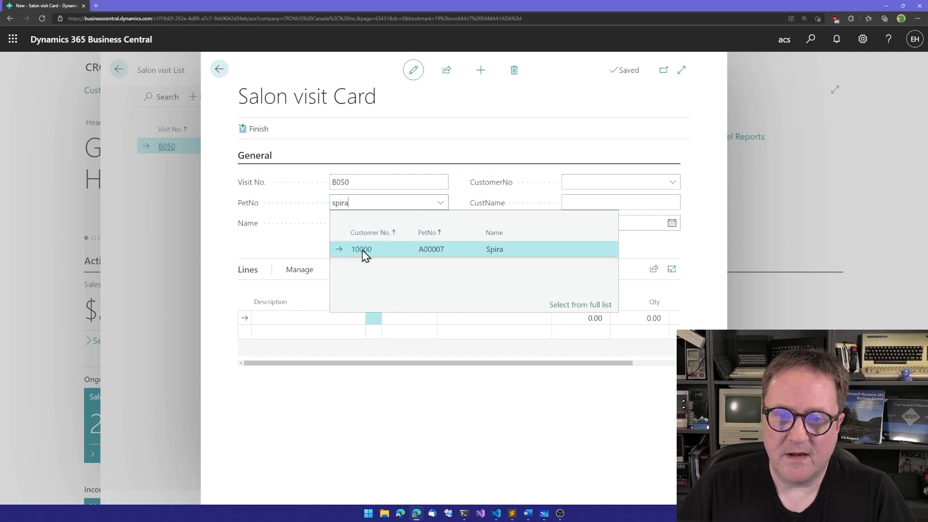
pyautogui.click(364, 251)
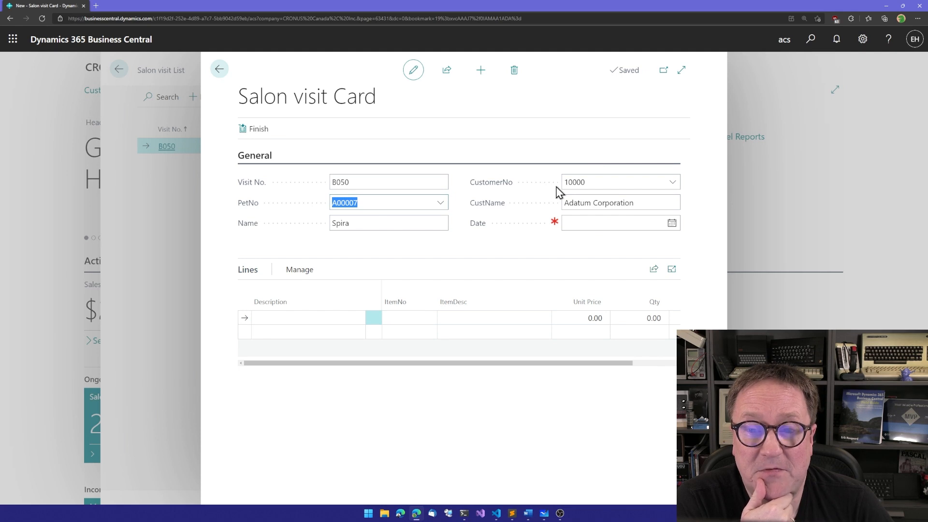
pyautogui.click(614, 224)
pyautogui.write('t')
pyautogui.press('Tab')
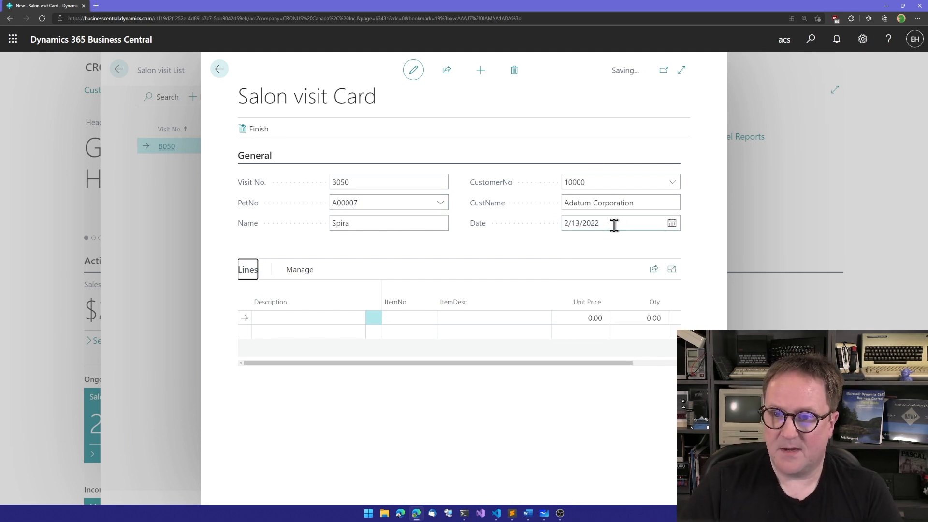
# Step: Add a line described as Bath to the salon visit and select item 1896-S, ATHENS Desk, for it
pyautogui.click(330, 317)
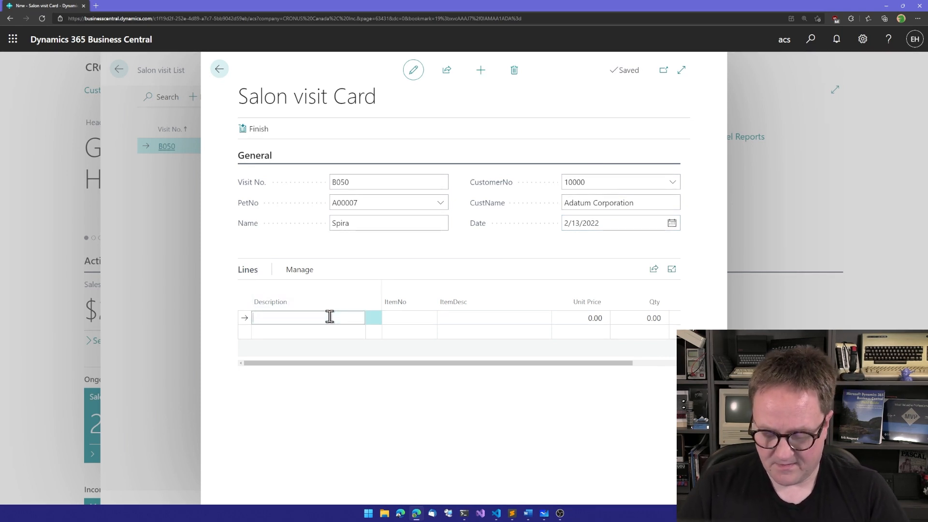
pyautogui.write('Bath')
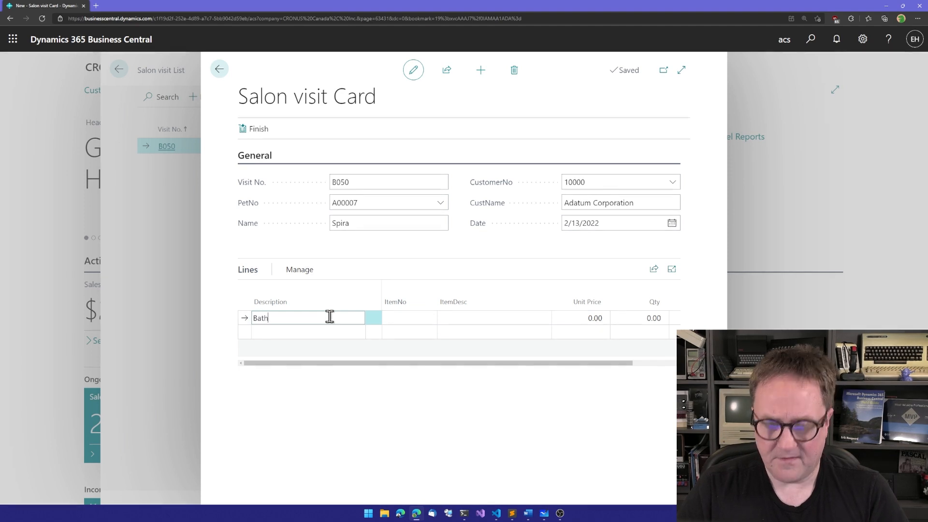
pyautogui.press('Tab')
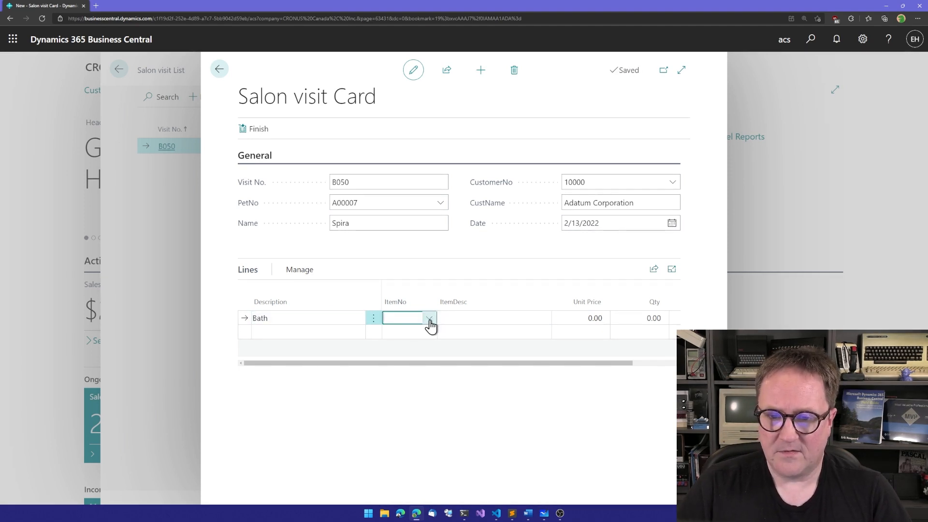
pyautogui.click(430, 325)
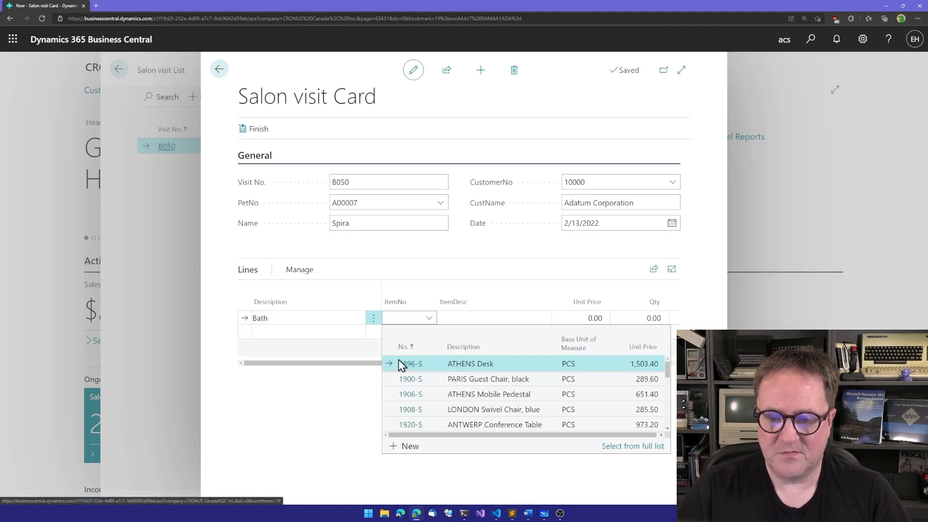
pyautogui.click(410, 365)
pyautogui.press('Tab')
pyautogui.press('Tab')
pyautogui.hotkey('shift', 'Tab')
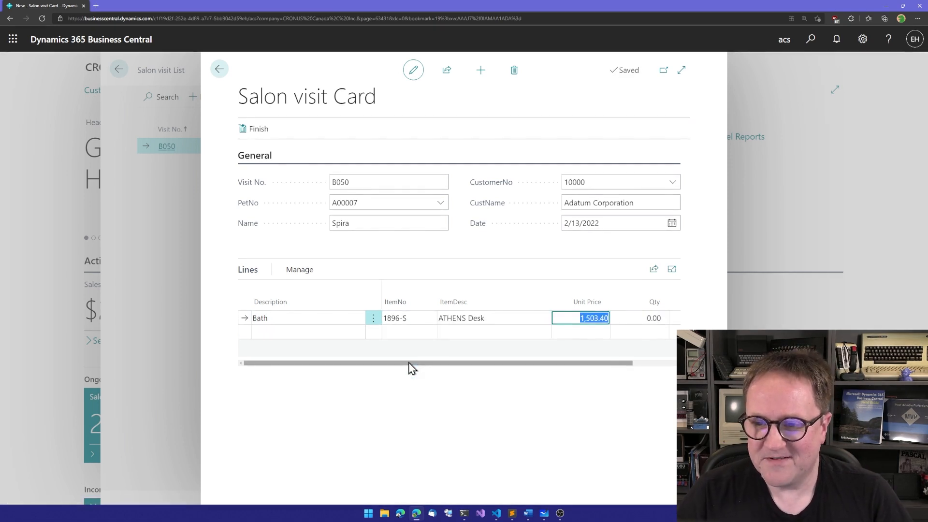
pyautogui.press('Tab')
pyautogui.press('Tab')
pyautogui.press('Up')
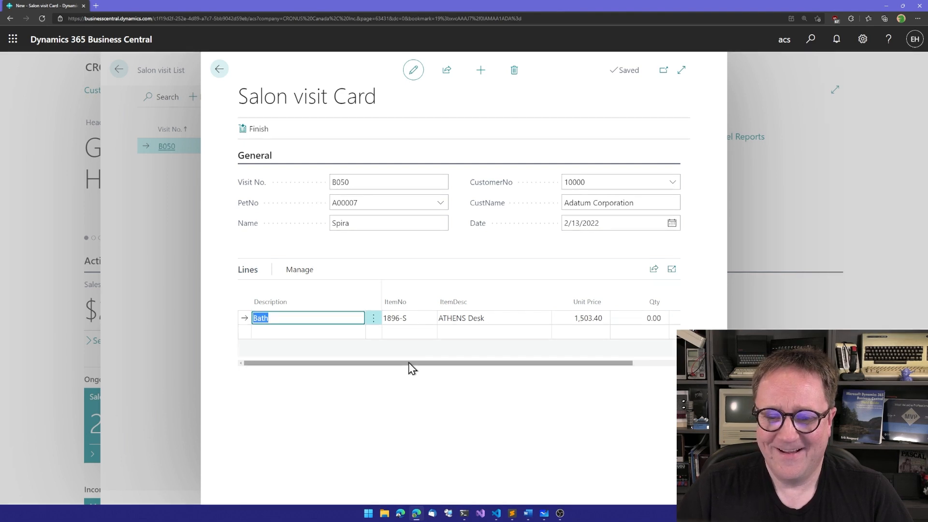
# Step: Set the Bath line's quantity to 2 and bring its line total into view
pyautogui.click(642, 321)
pyautogui.write('2')
pyautogui.moveTo(607, 362); pyautogui.dragTo(675, 366)
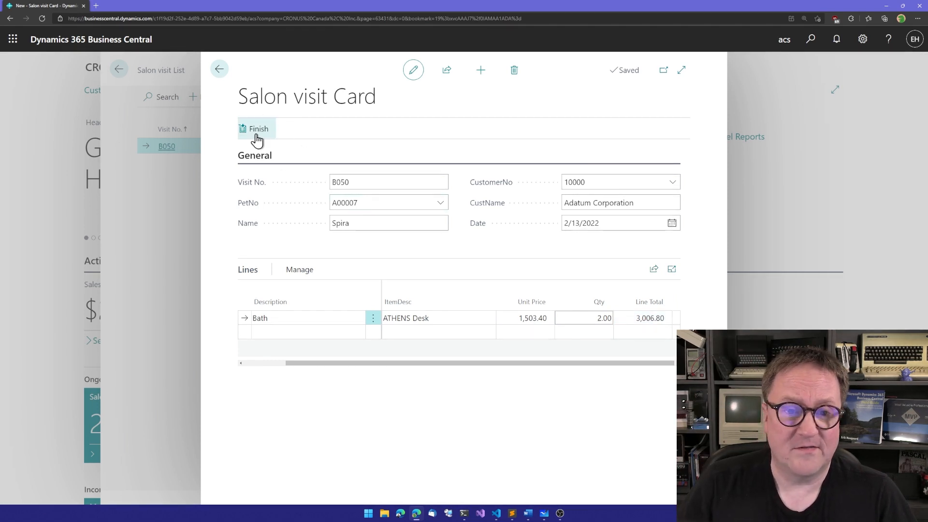
# Step: Add three more visit lines with the filler descriptions asdfasdfasf, asdfasdfa and asdfasdfasdf
pyautogui.write('asdfasdfasf')
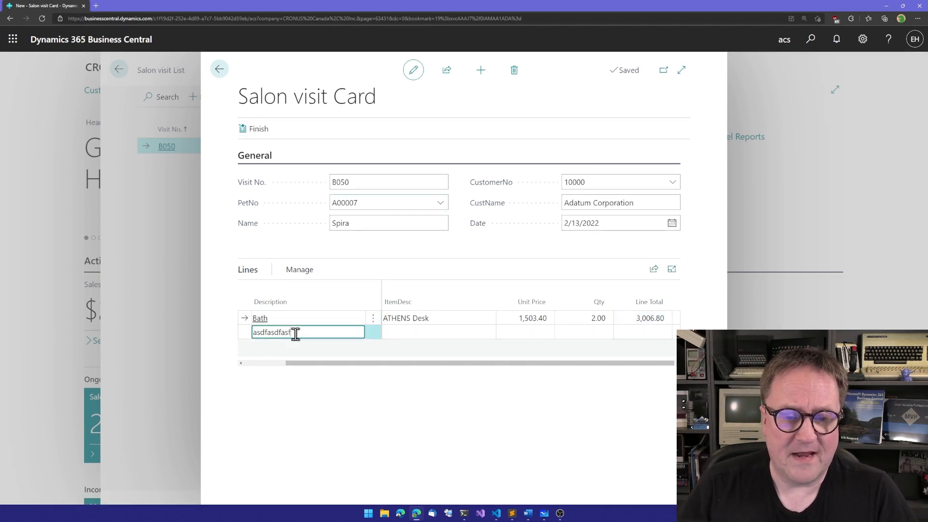
pyautogui.press('Down')
pyautogui.write('asdfasdfa')
pyautogui.press('Down')
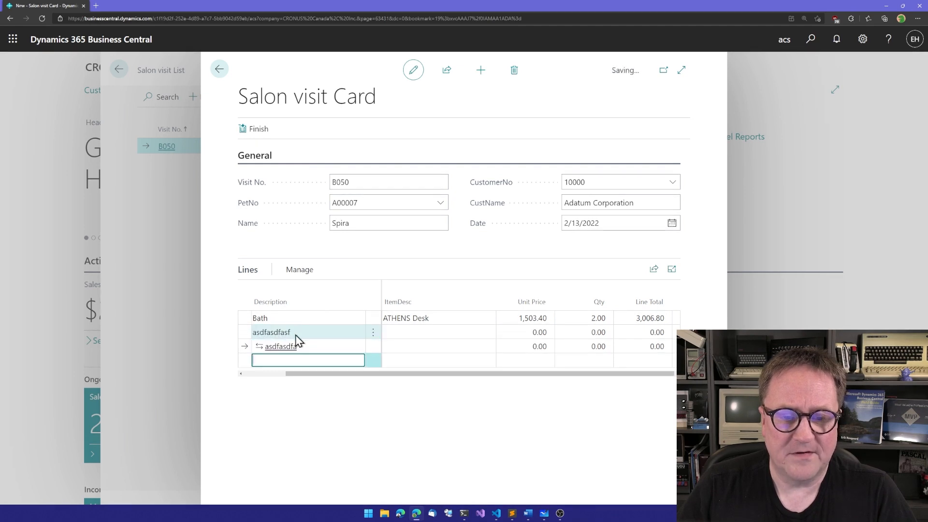
pyautogui.write('asdfasdfasdf')
pyautogui.press('Up')
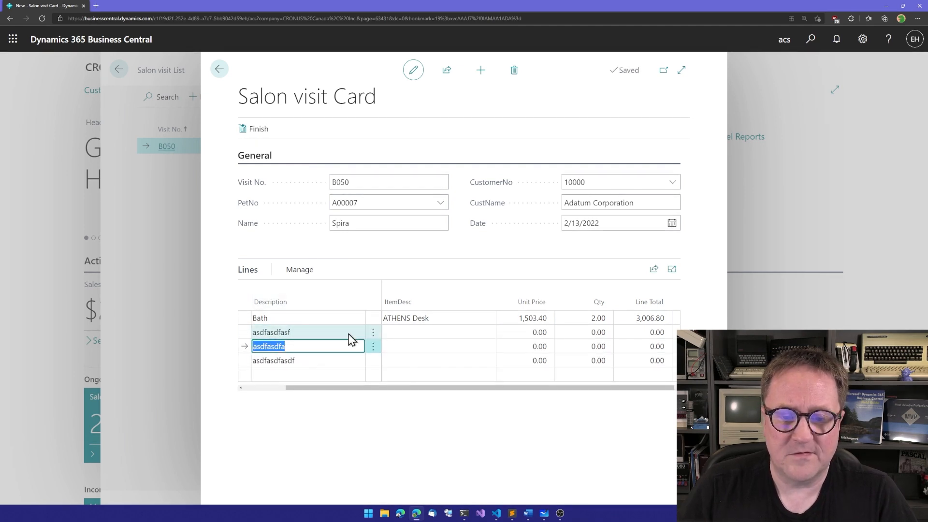
# Step: Back out of finishing the salon visit once, and try to finish it with its date cleared
pyautogui.click(254, 136)
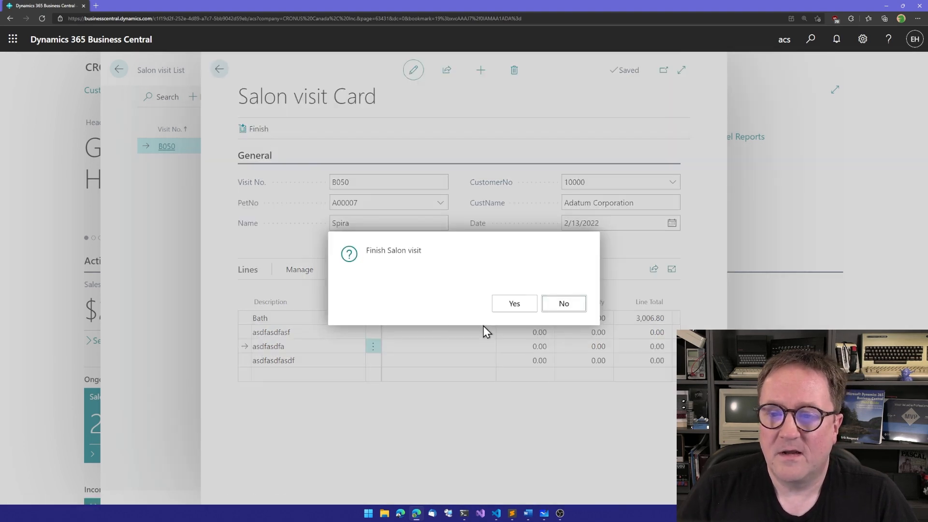
pyautogui.click(563, 303)
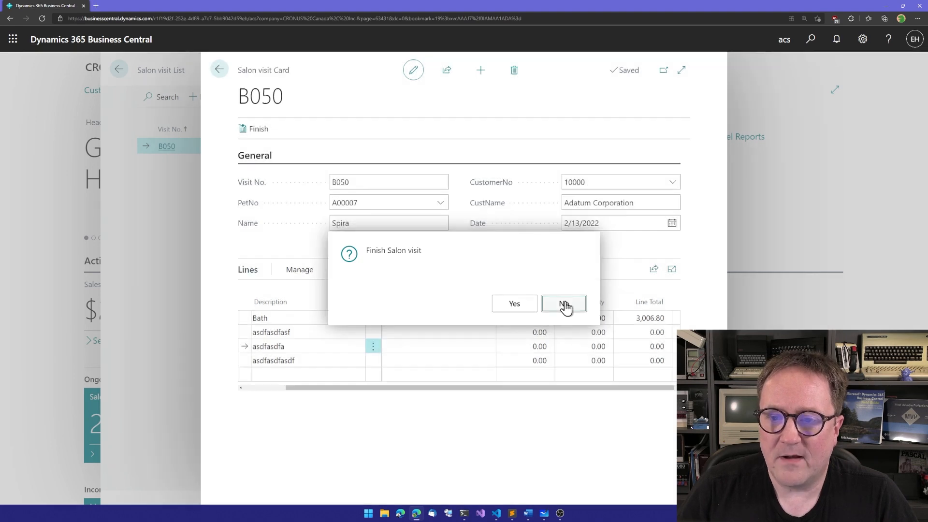
pyautogui.click(618, 220)
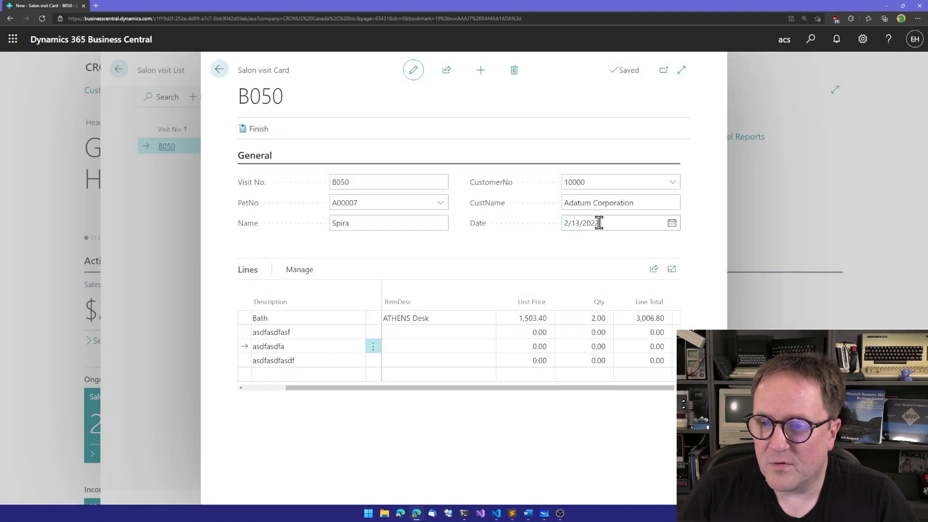
pyautogui.press('Delete')
pyautogui.hotkey('shift', 'Tab')
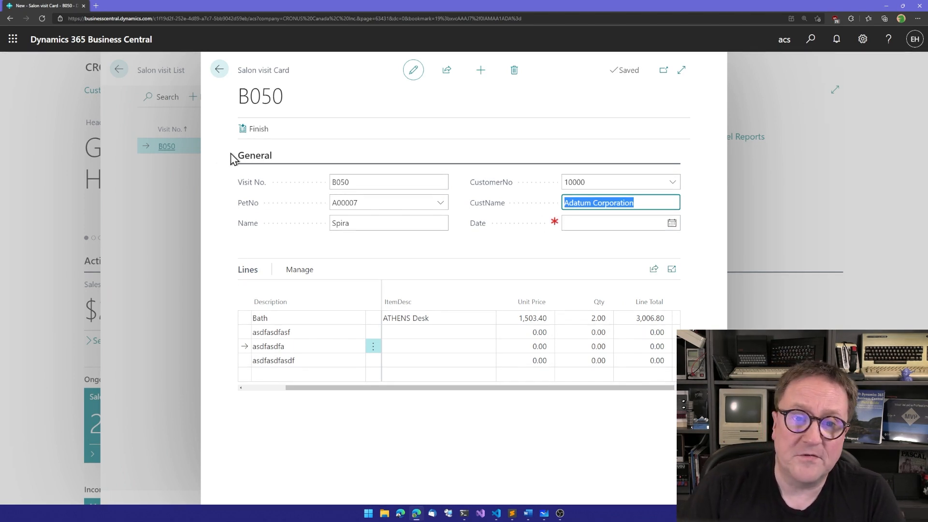
pyautogui.click(249, 129)
pyautogui.click(507, 302)
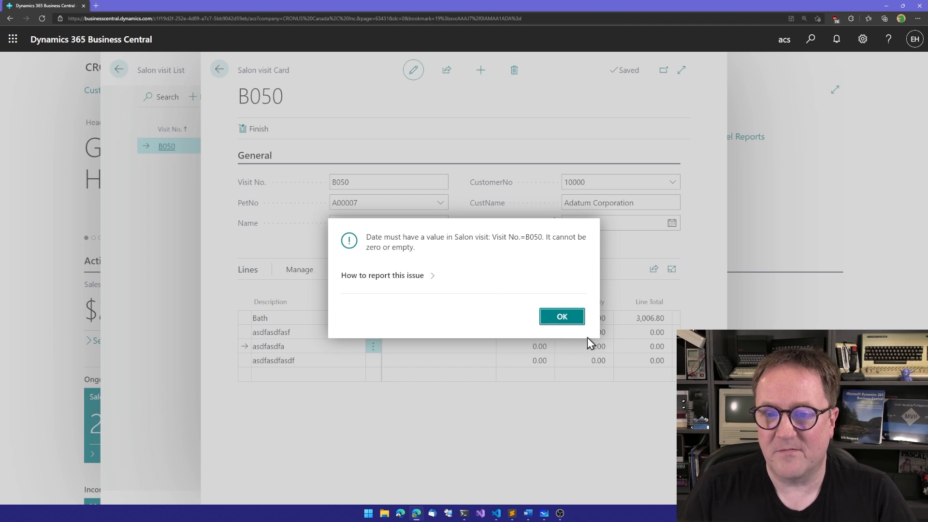
pyautogui.click(560, 322)
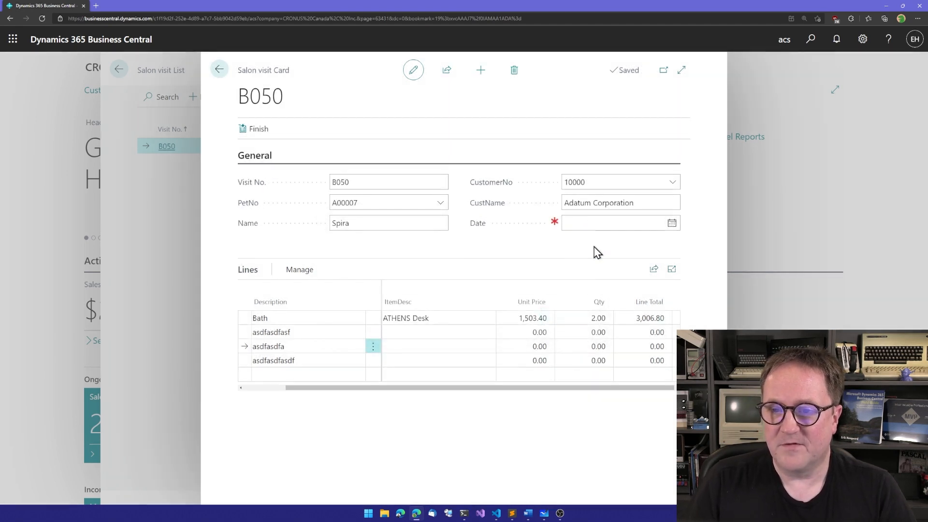
# Step: Set the visit date to today, 2/13/2022, and finish the salon visit
pyautogui.click(580, 223)
pyautogui.write('t')
pyautogui.hotkey('shift', 'Tab')
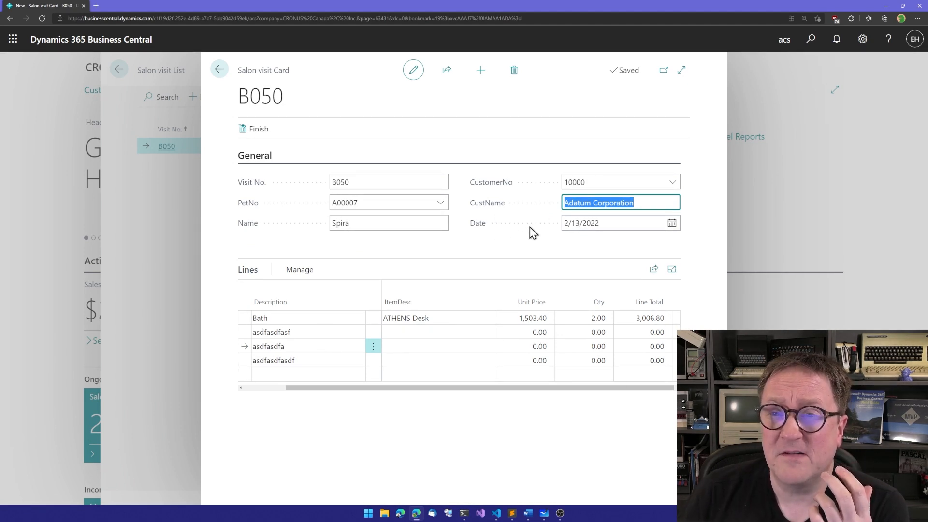
pyautogui.click(259, 129)
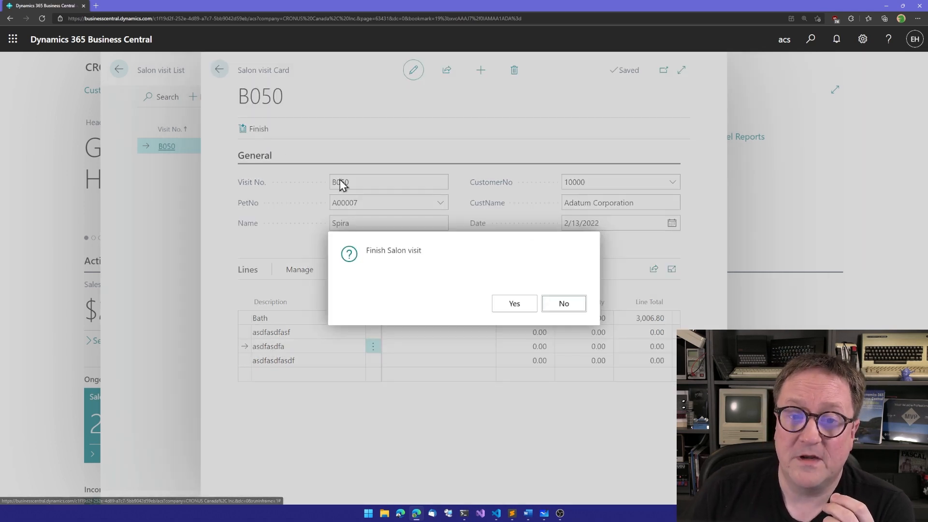
pyautogui.click(515, 304)
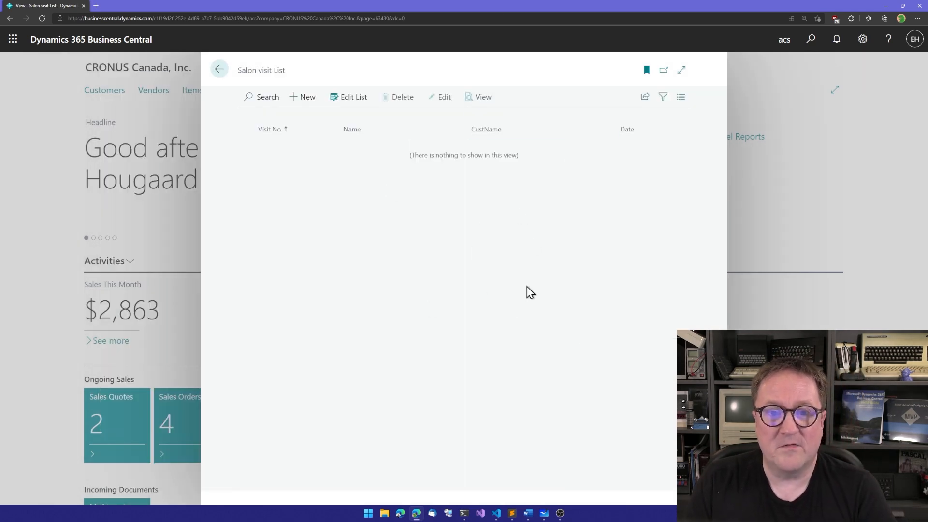
# Step: Leave the Salon visit List and open Spira's visit from the Finished Visit Log List to review its lines
pyautogui.press('Escape')
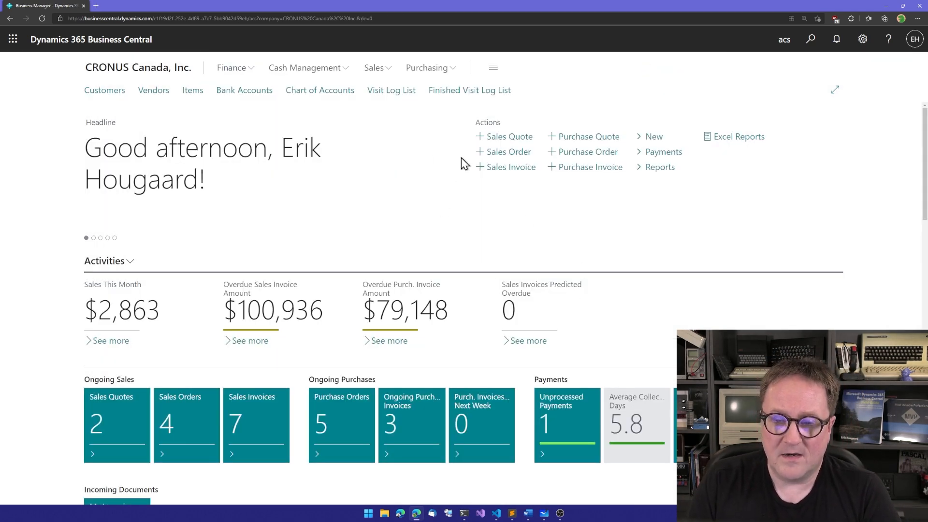
pyautogui.click(471, 93)
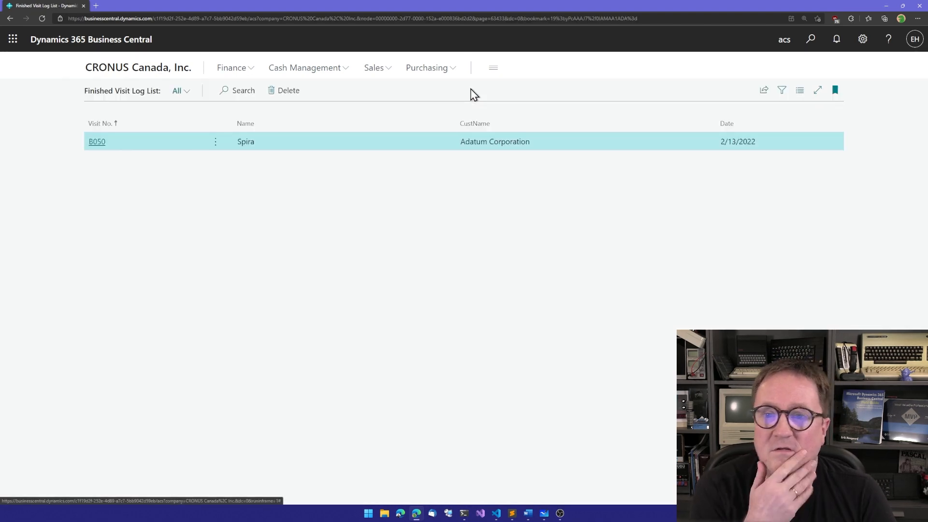
pyautogui.click(97, 142)
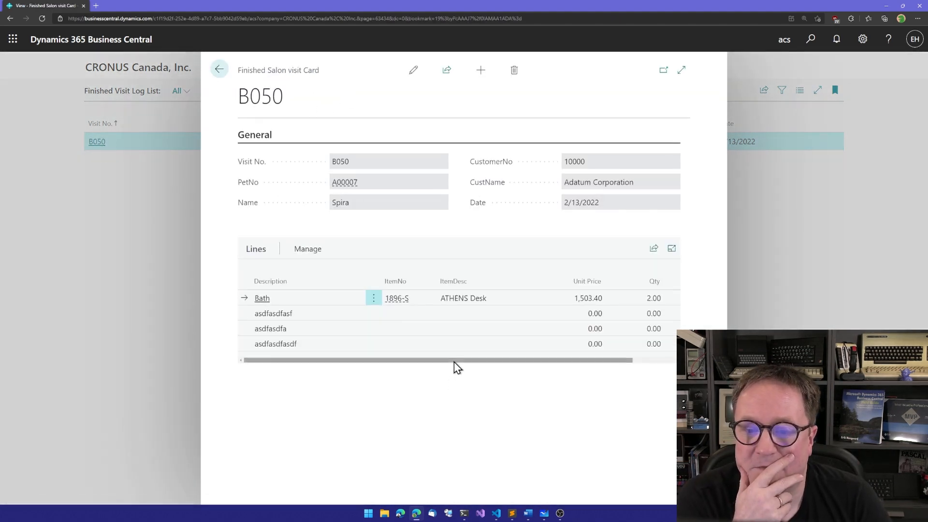
pyautogui.moveTo(469, 361)
pyautogui.mouseDown()
pyautogui.moveTo(526, 366)
pyautogui.moveTo(468, 364)
pyautogui.mouseUp()
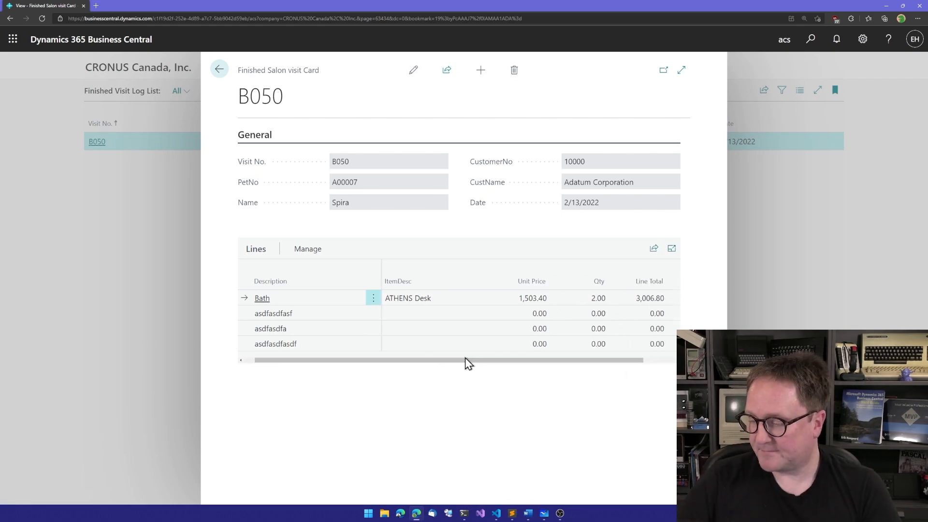